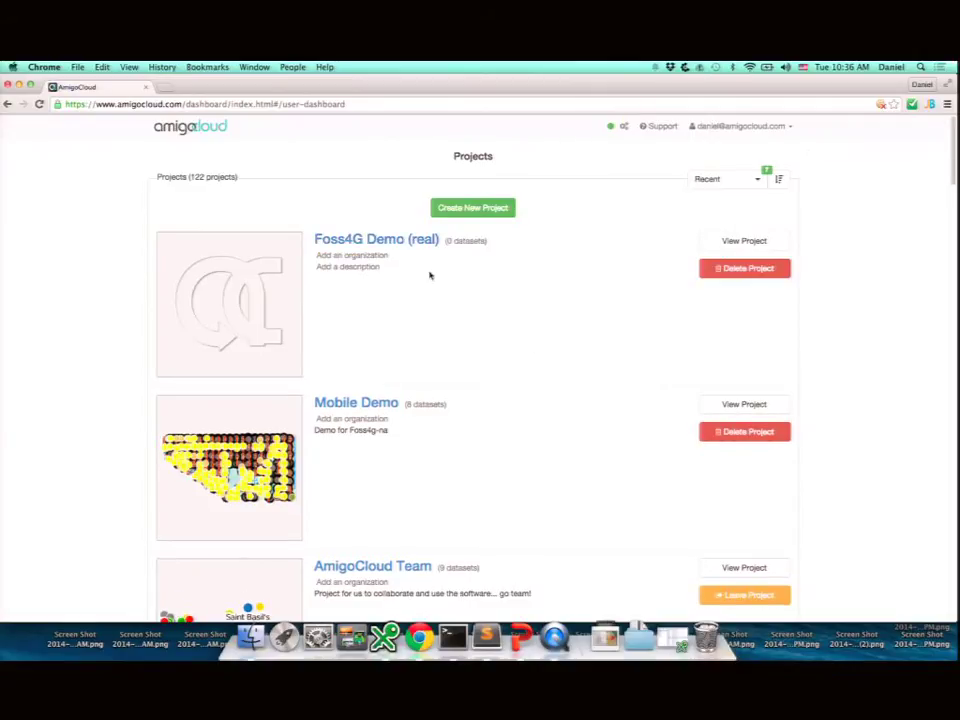
Step: Upload Downtown To Freeway.gdb.zip as a dataset to the Foss4G Demo (real) project and close the upload dialog
click(418, 241)
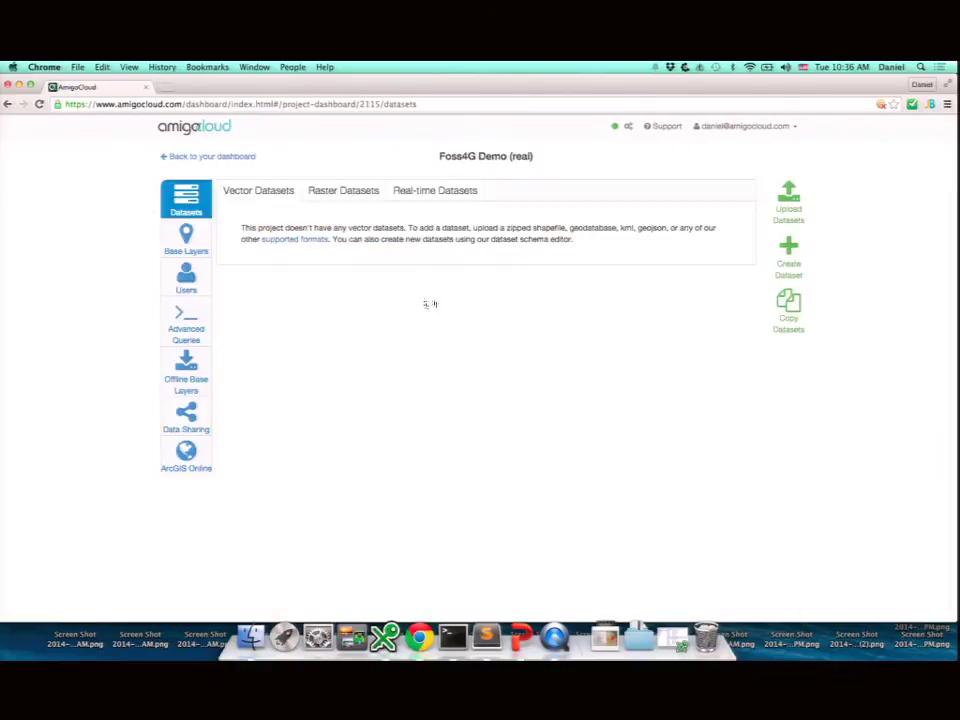
click(789, 200)
click(542, 192)
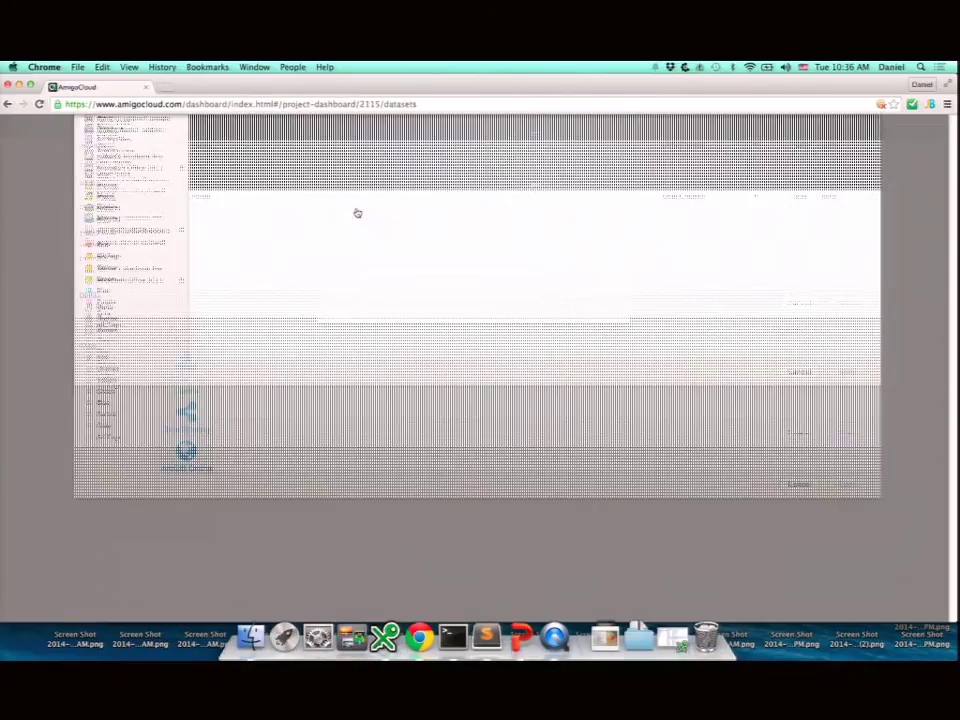
click(272, 261)
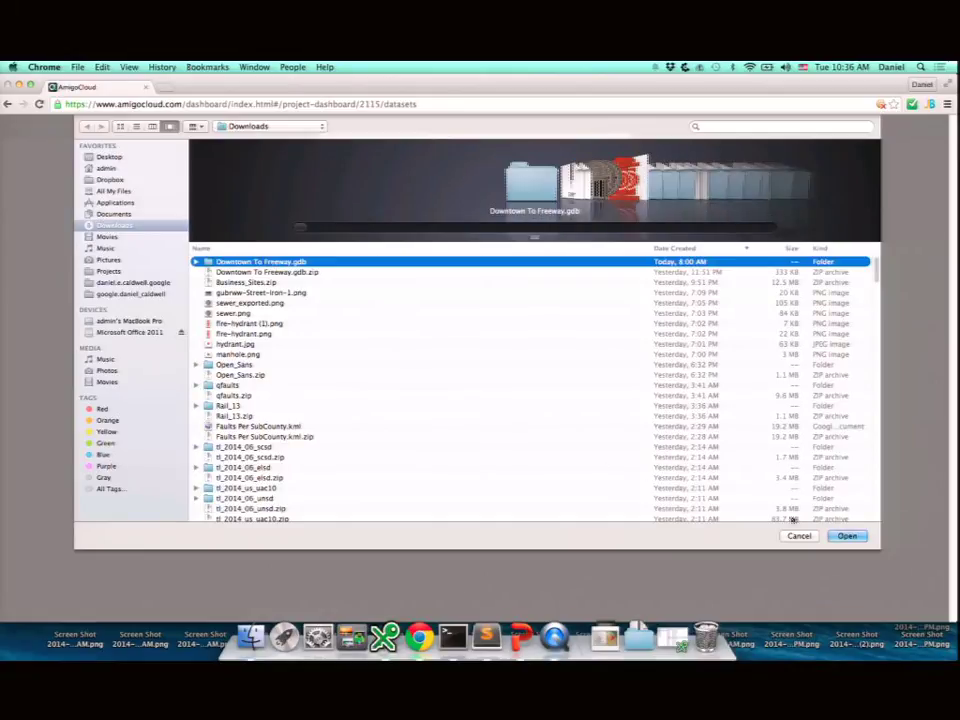
key(Down)
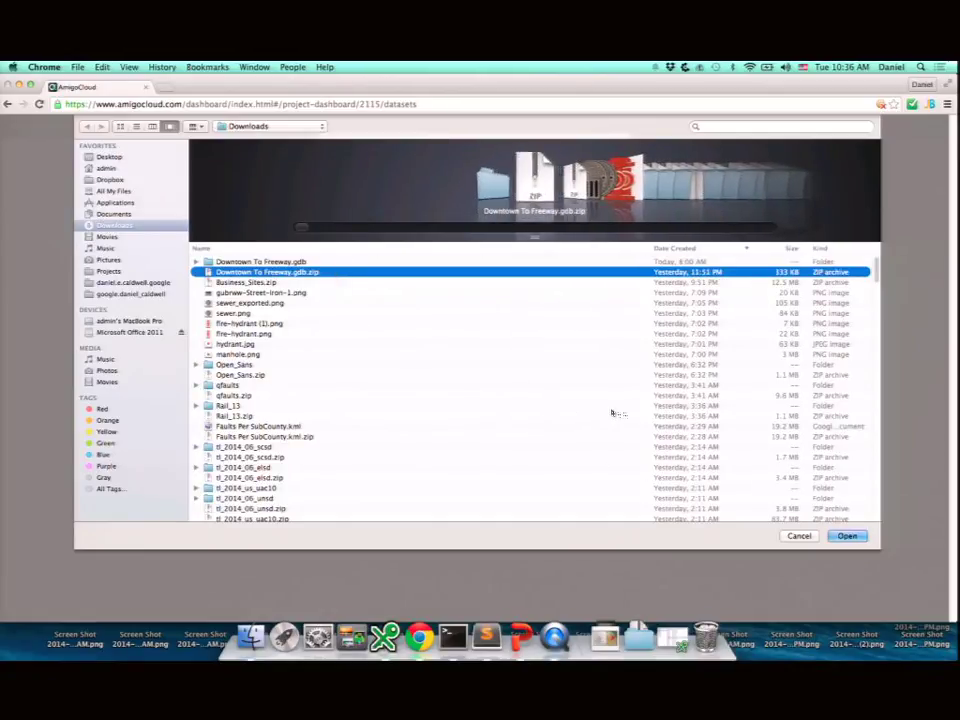
click(837, 538)
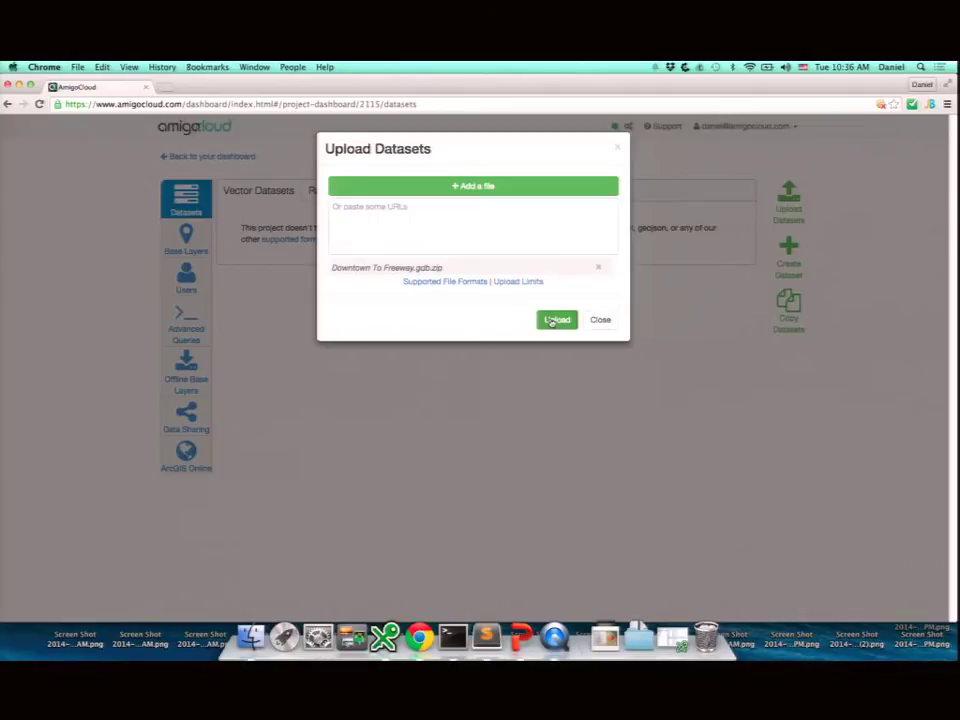
click(553, 320)
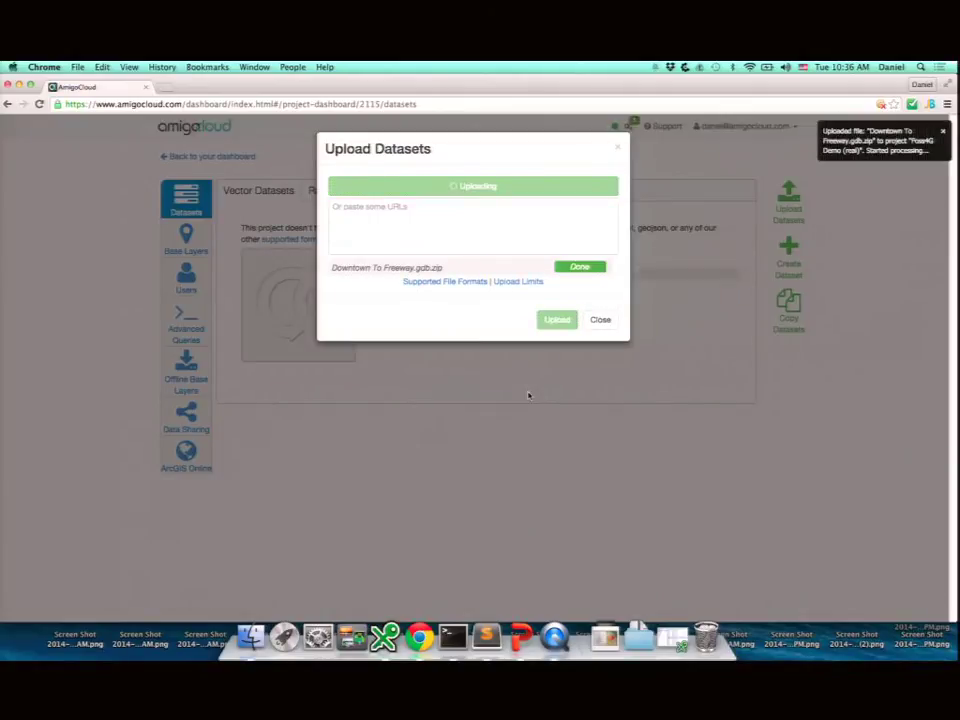
click(598, 319)
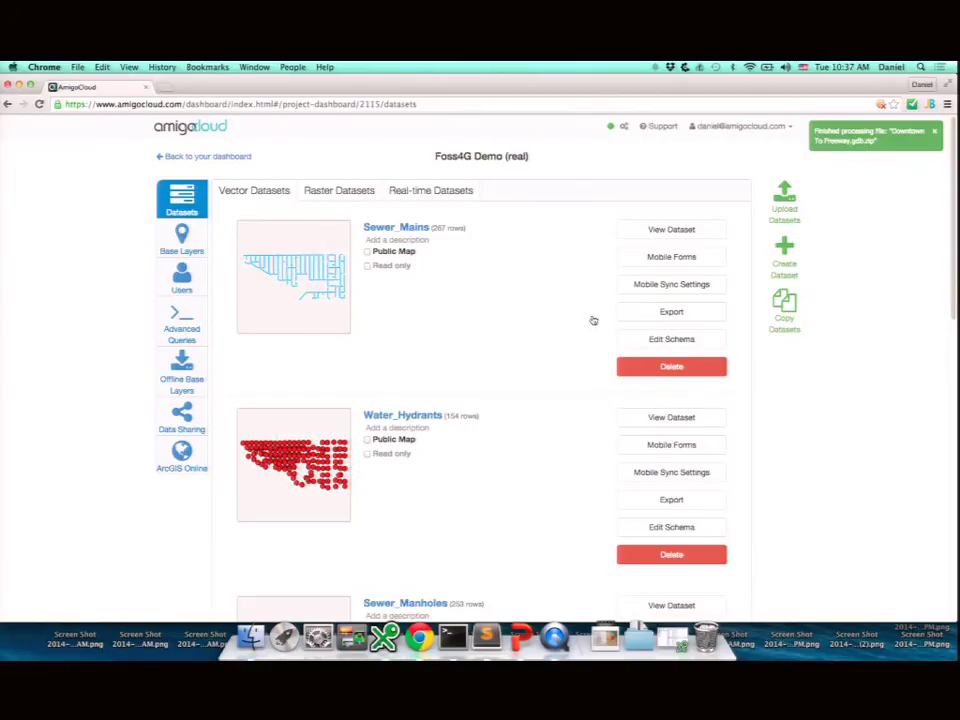
Step: Open the Parcels dataset on the map and examine the attribute fields of one downtown parcel's record
scroll(436, 311, down, 10)
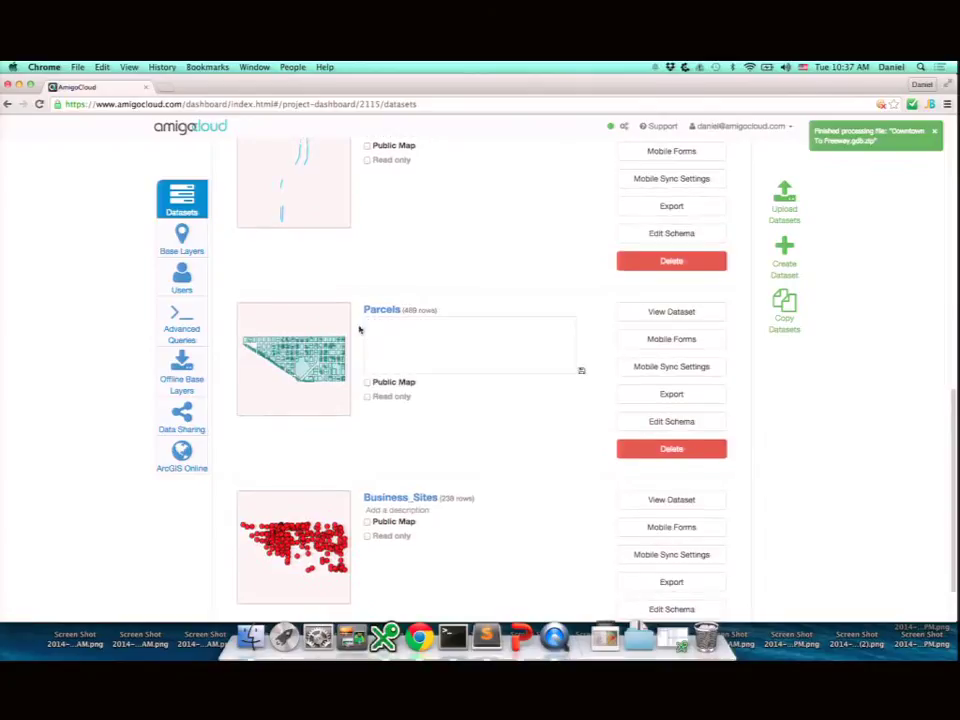
click(340, 330)
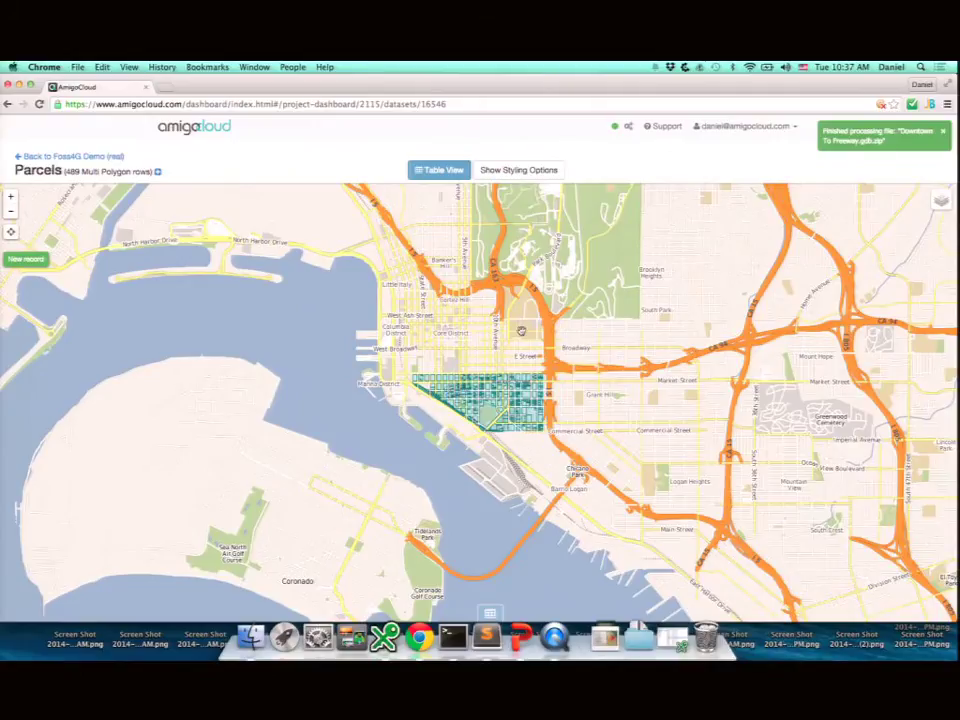
click(494, 390)
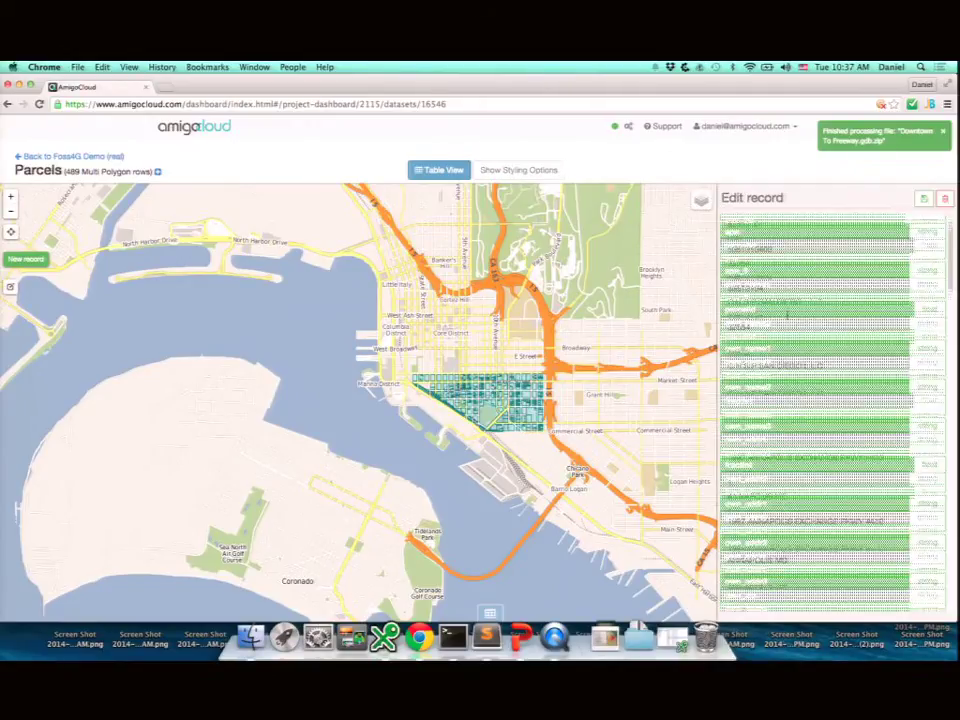
scroll(788, 314, down, 3)
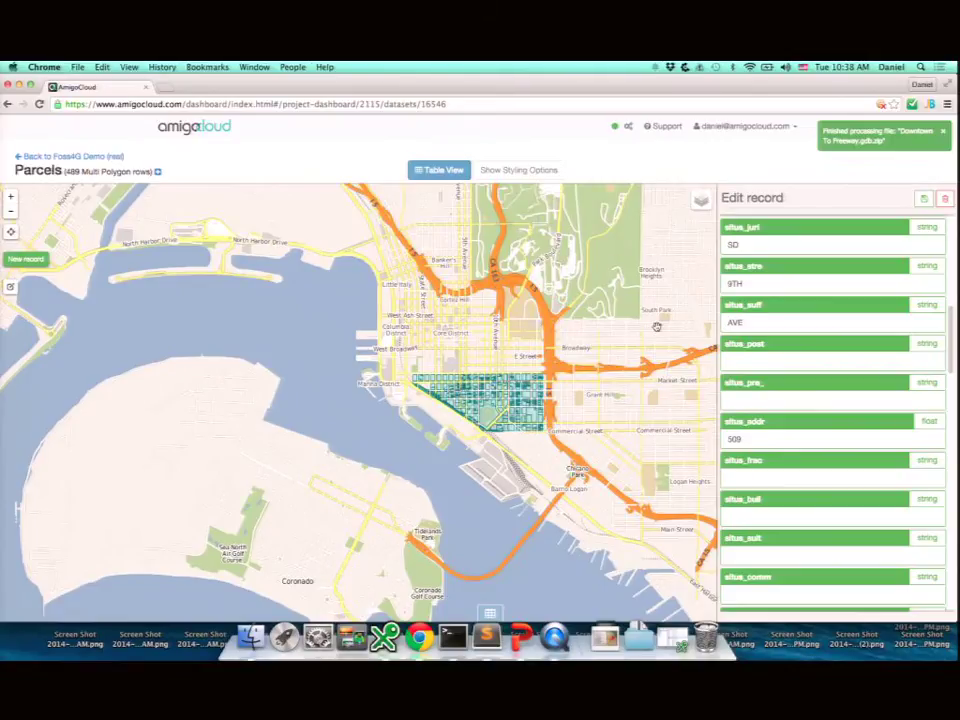
scroll(527, 428, up, 1)
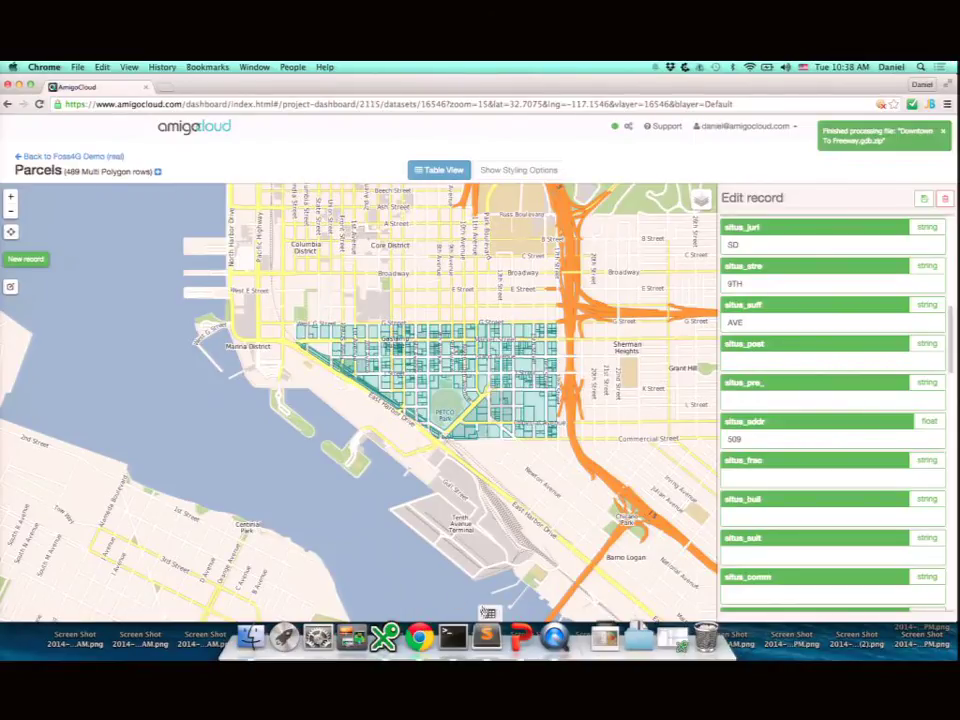
Step: Switch to QuickTime Player and resize the Movie Recording window so the phone's map can be compared with the web map
click(452, 636)
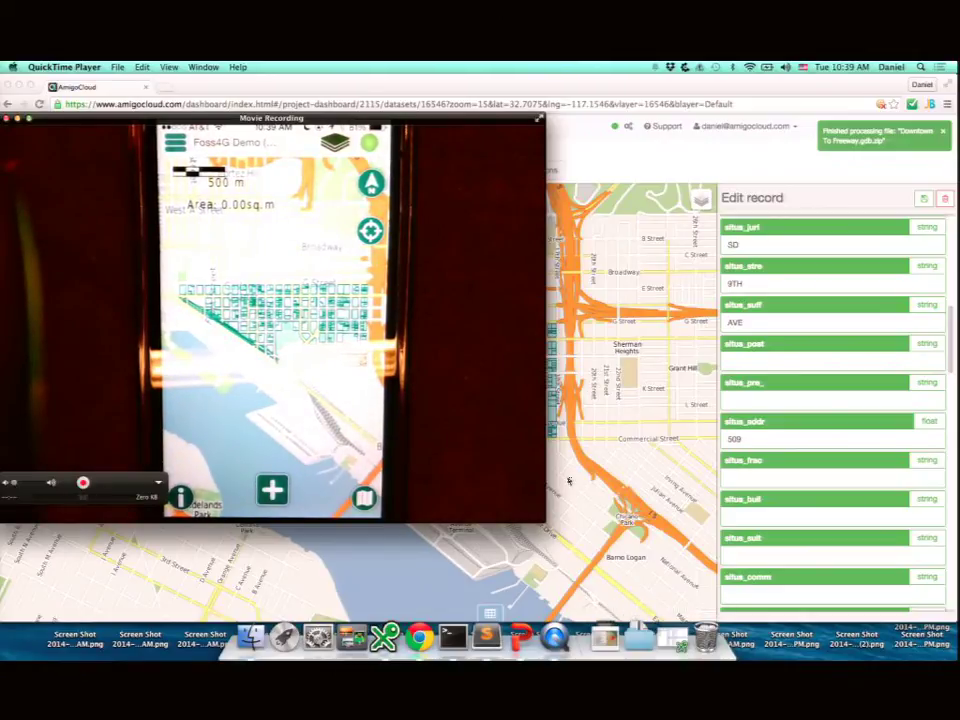
drag(545, 243, 405, 245)
key(super+1)
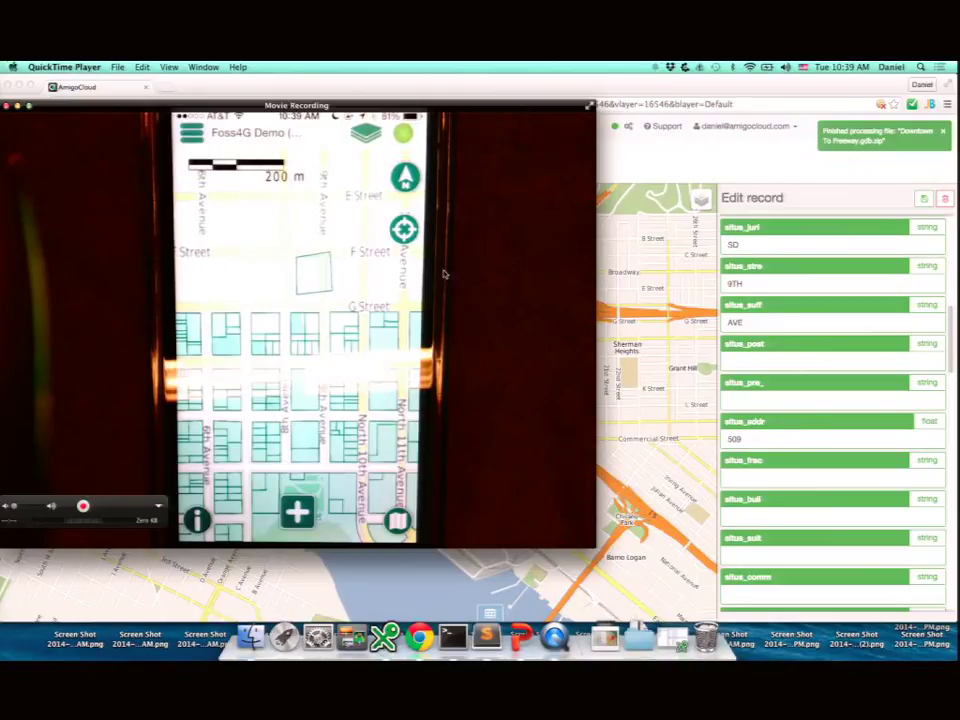
key(super+w)
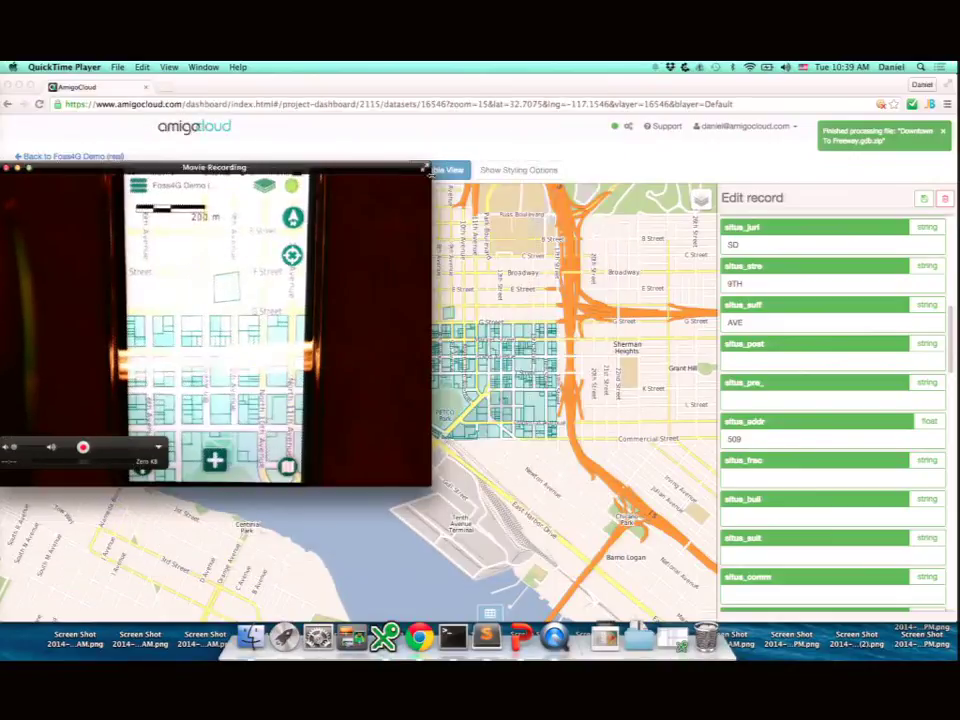
drag(428, 192, 316, 208)
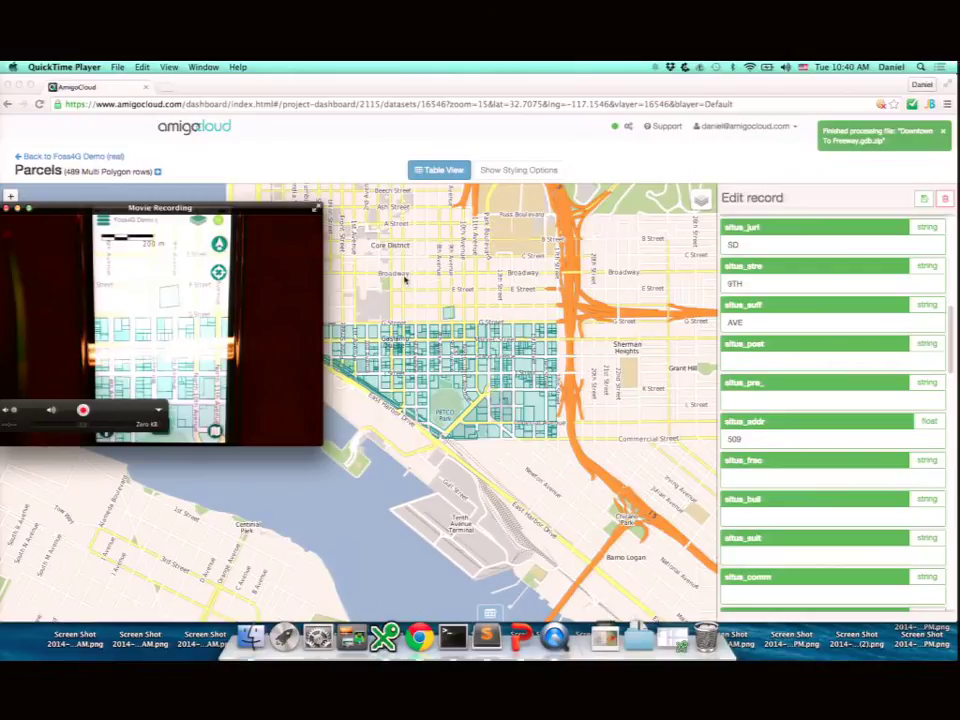
double_click(245, 212)
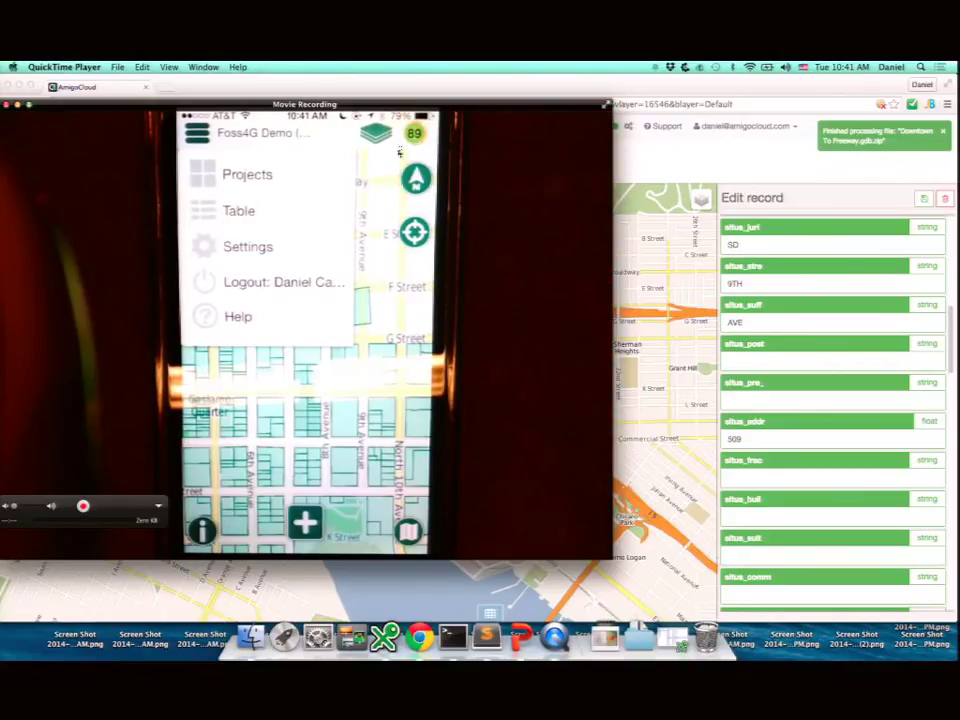
Step: Switch back to Chrome, return to the Foss4G Demo (real) project and start a new advanced query
click(635, 307)
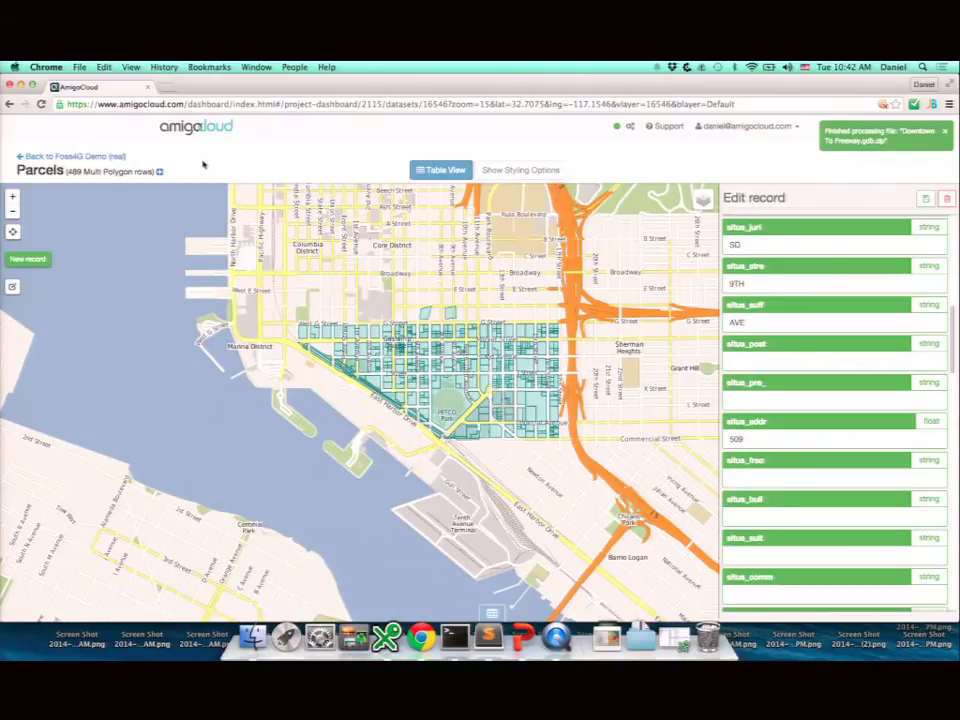
click(56, 156)
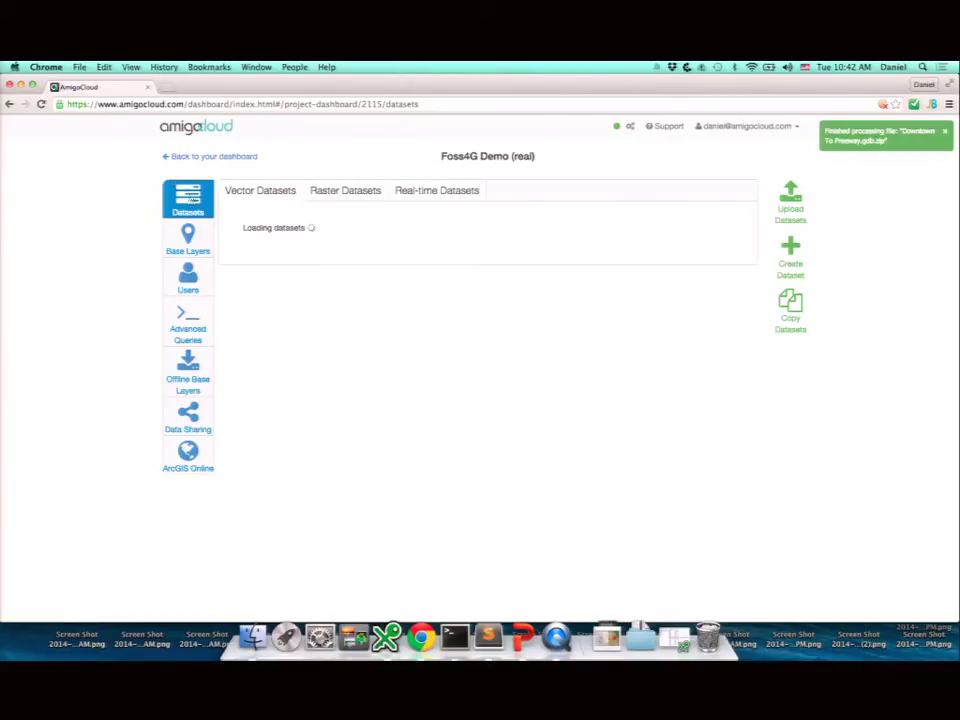
click(183, 329)
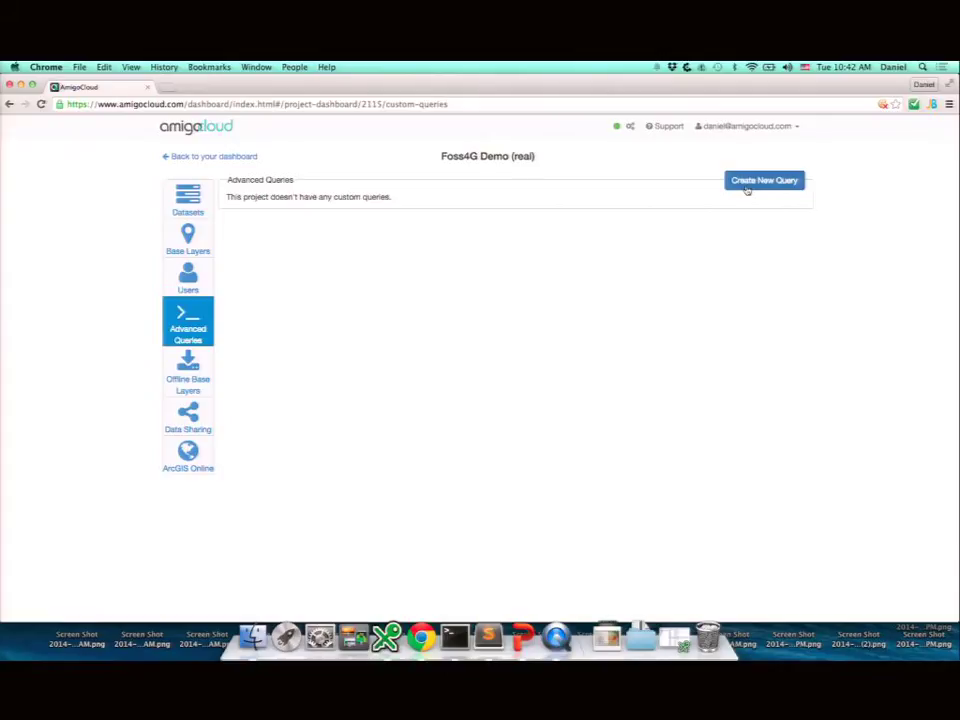
click(746, 190)
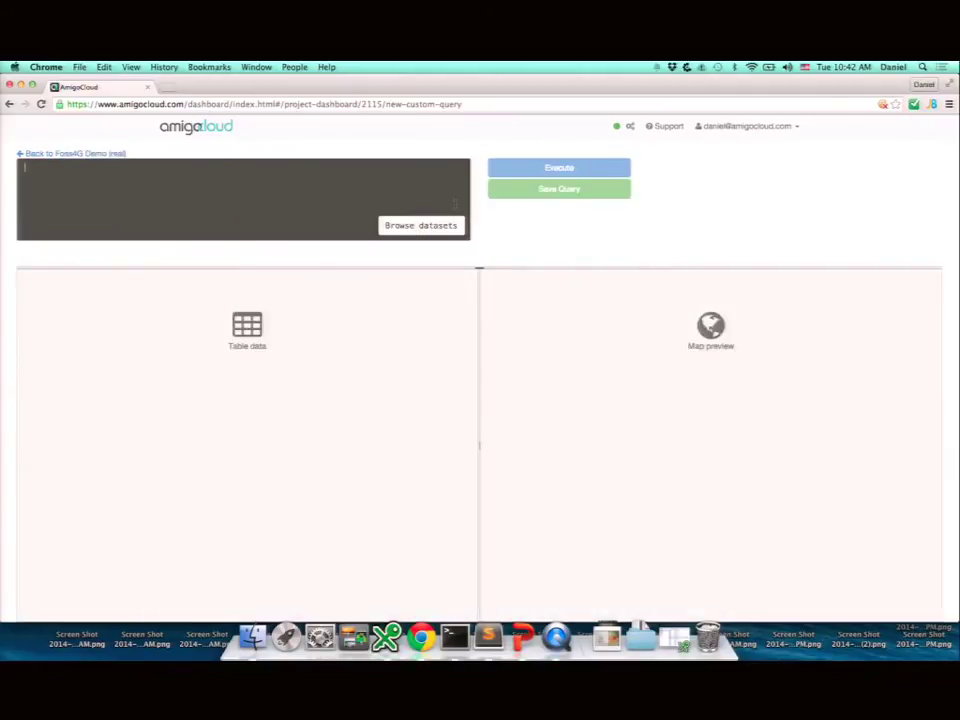
Step: Write and execute the query "select * from dataset_16550" to retrieve all records of the Sewer_Mains dataset
text(select *)
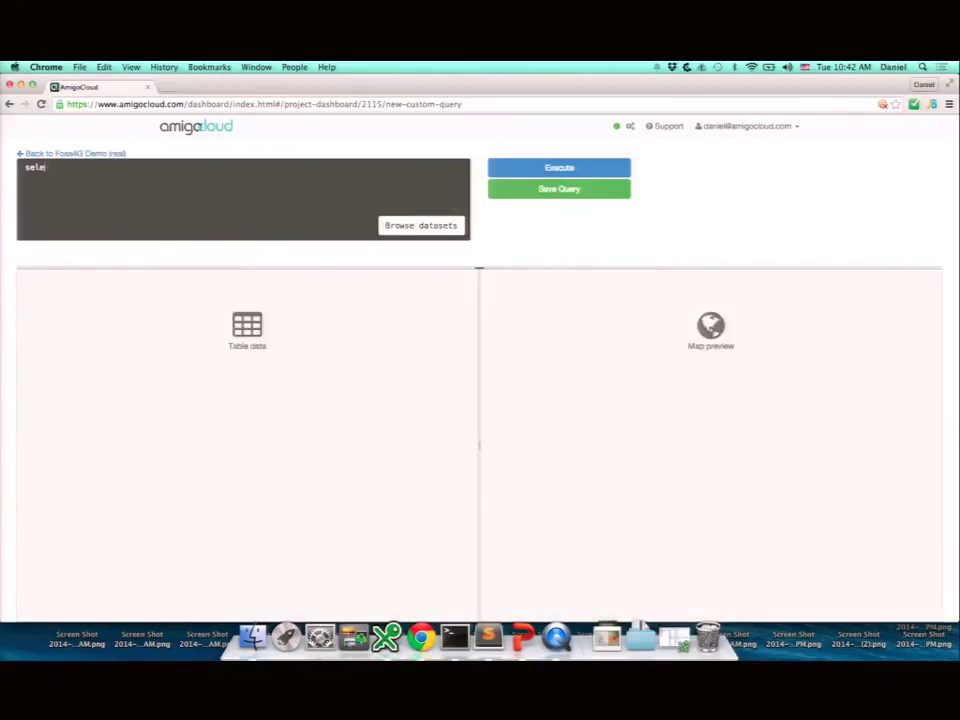
click(444, 225)
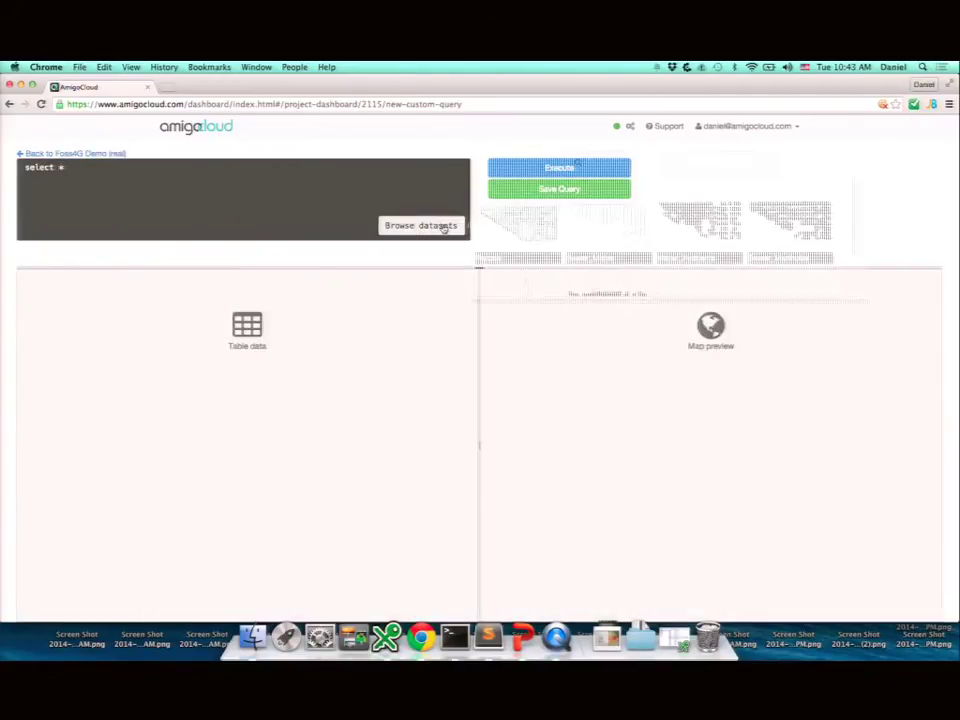
scroll(525, 225, down, 3)
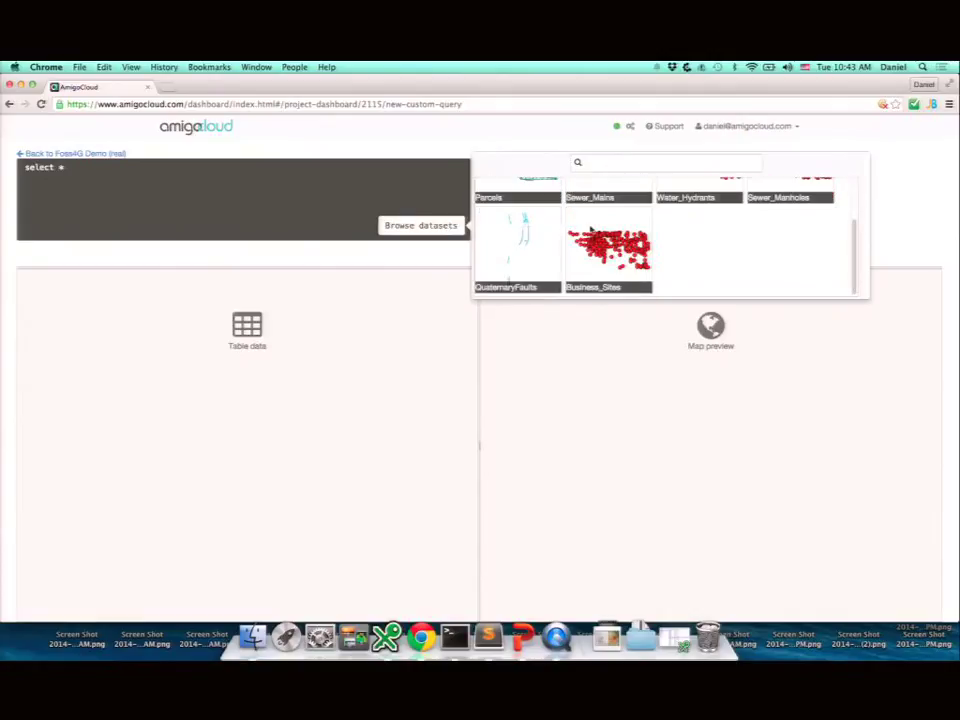
scroll(560, 232, up, 3)
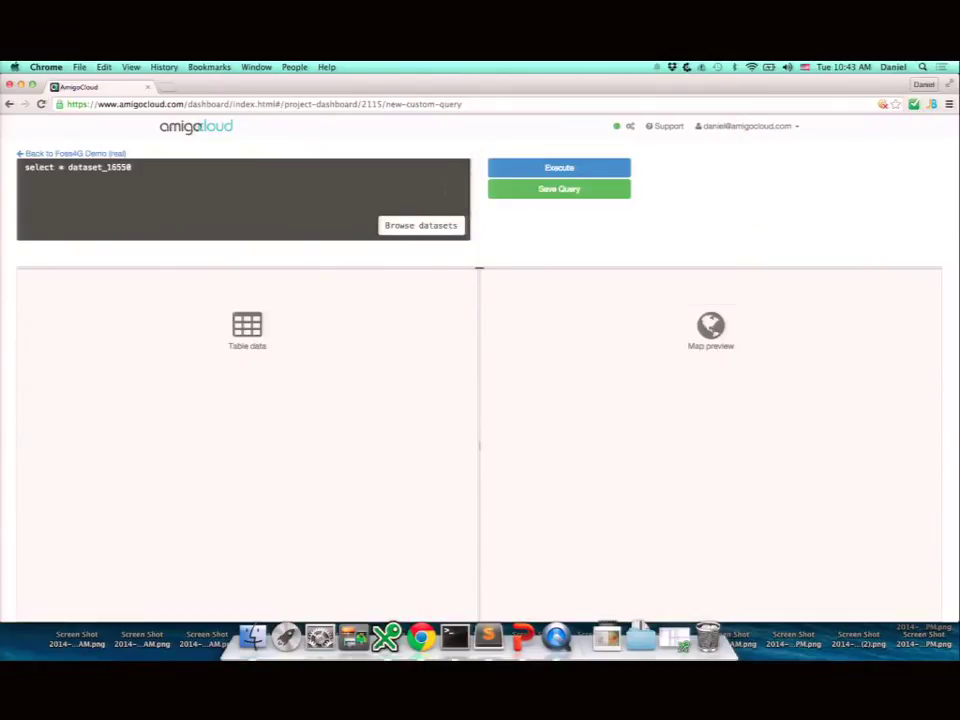
key(super+Return)
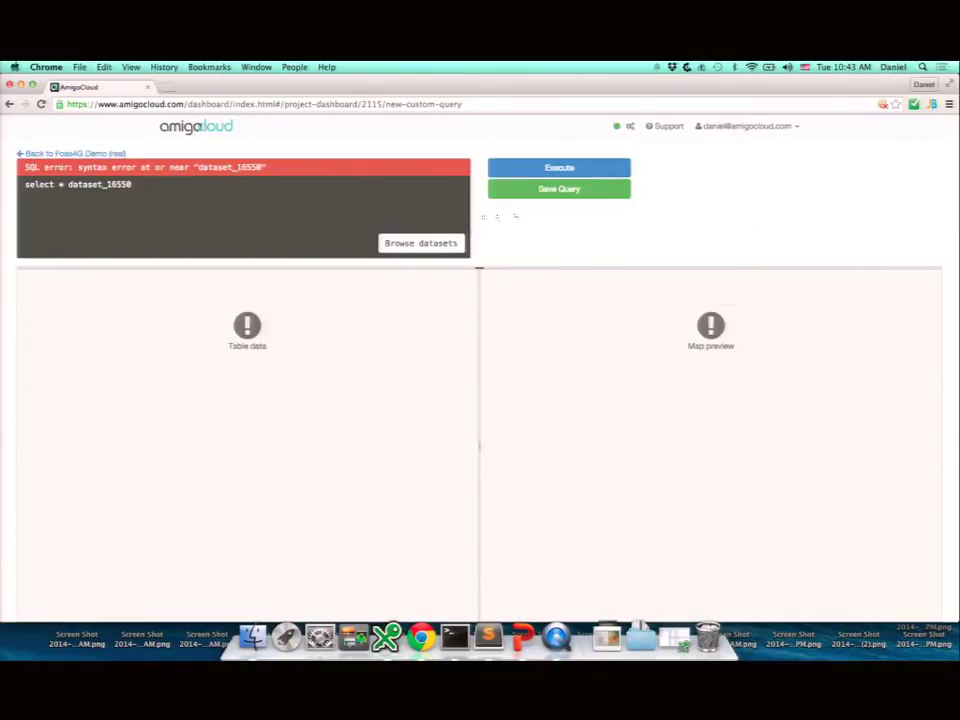
click(60, 184)
text(from)
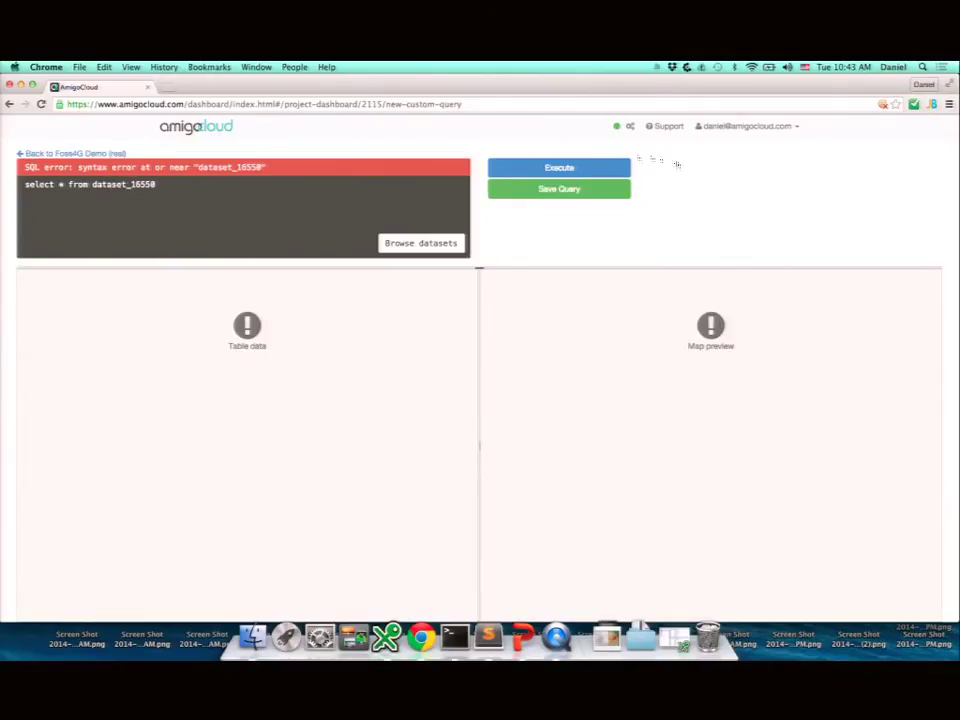
click(568, 167)
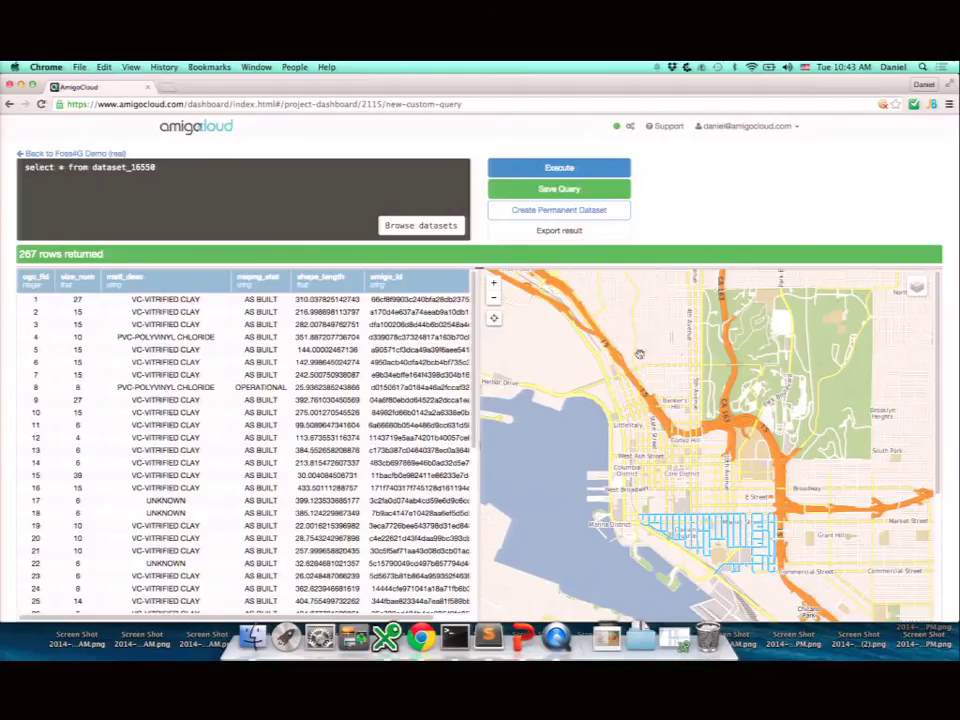
Step: Add the filter "where size_num = 6" to the sewer mains query and execute it
scroll(689, 450, up, 3)
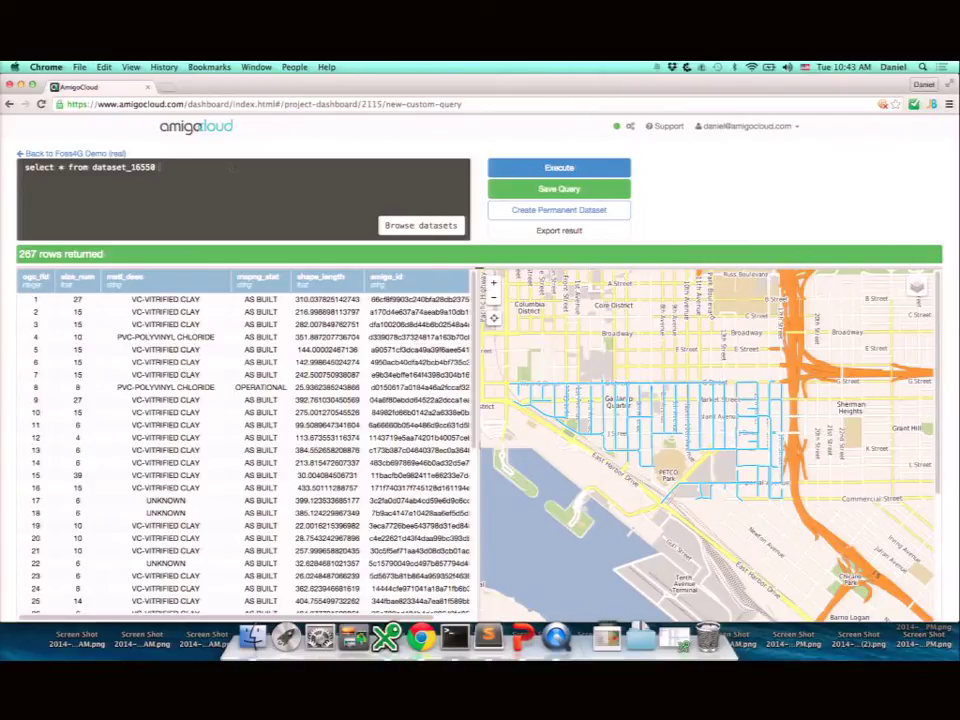
text(size_num = 6)
click(522, 168)
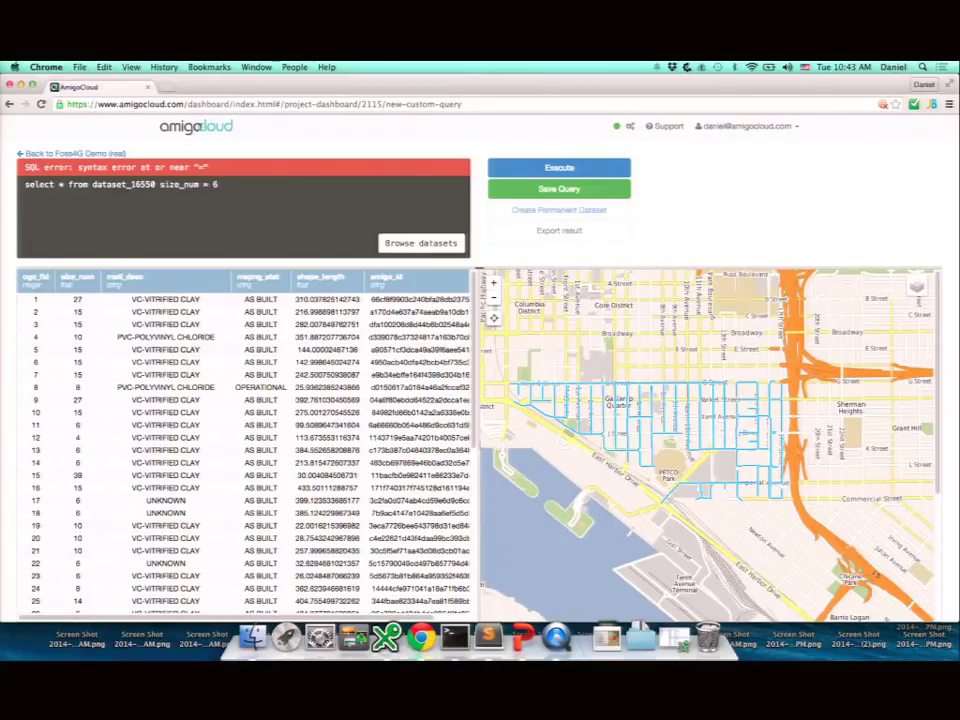
text(where)
click(559, 168)
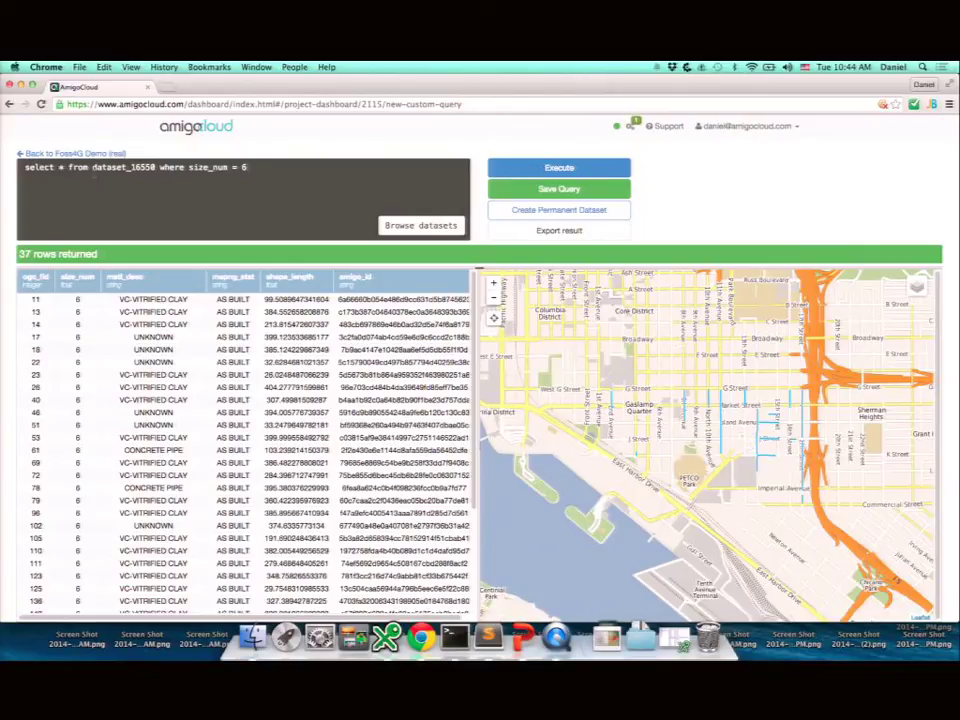
Step: Replace the asterisk in the query with ST_LENGTH(dataset_16550.wkb_geometry) and execute it
double_click(58, 167)
key(BackSpace)
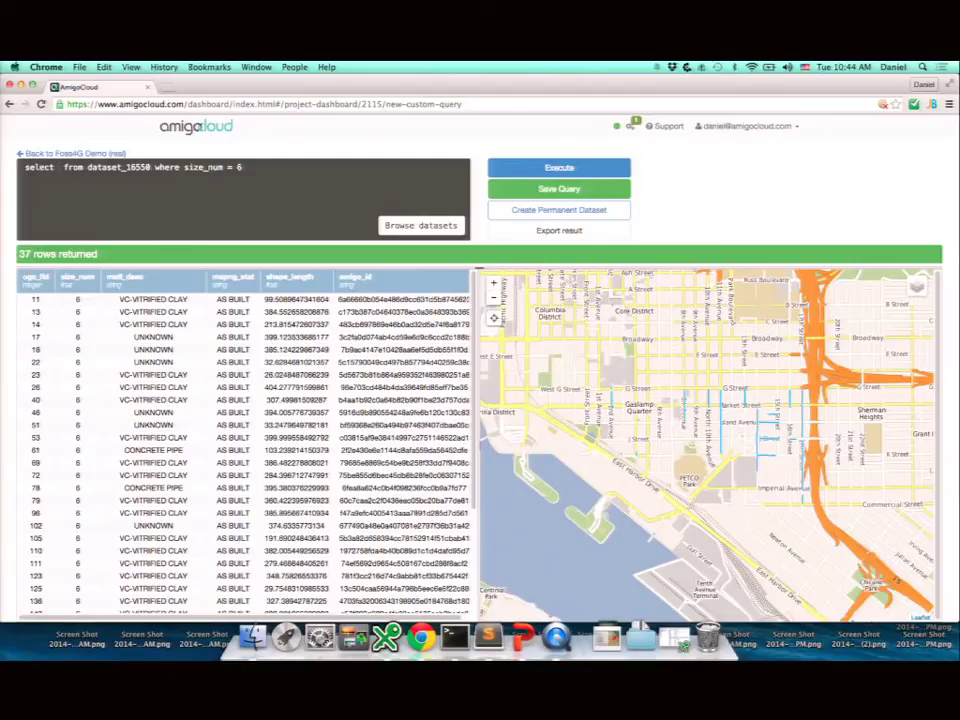
text(ST_LENG)
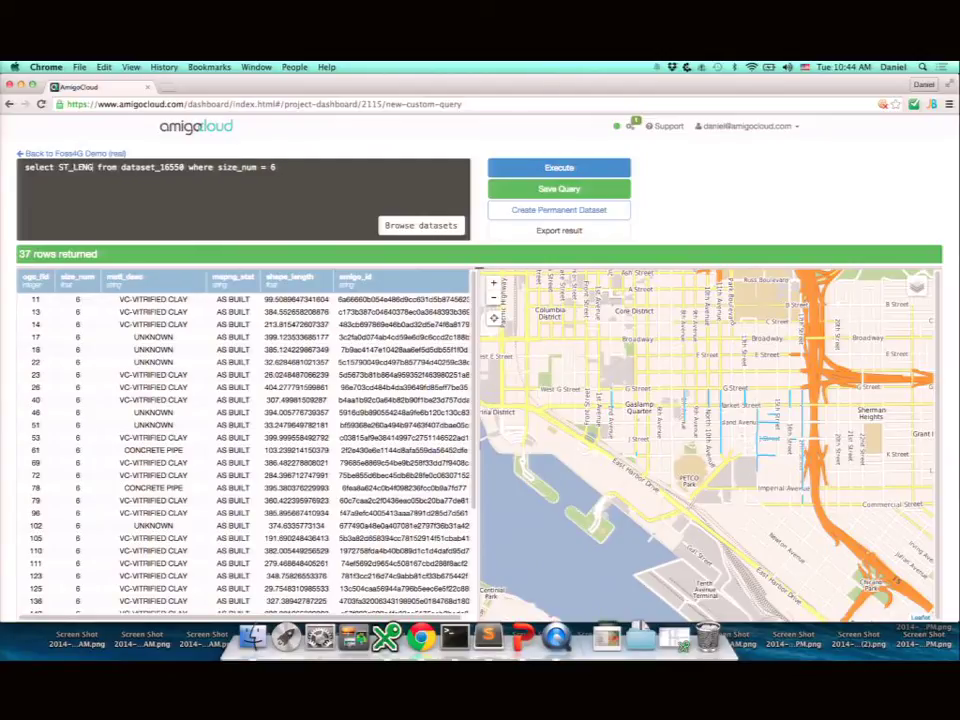
text(TH()
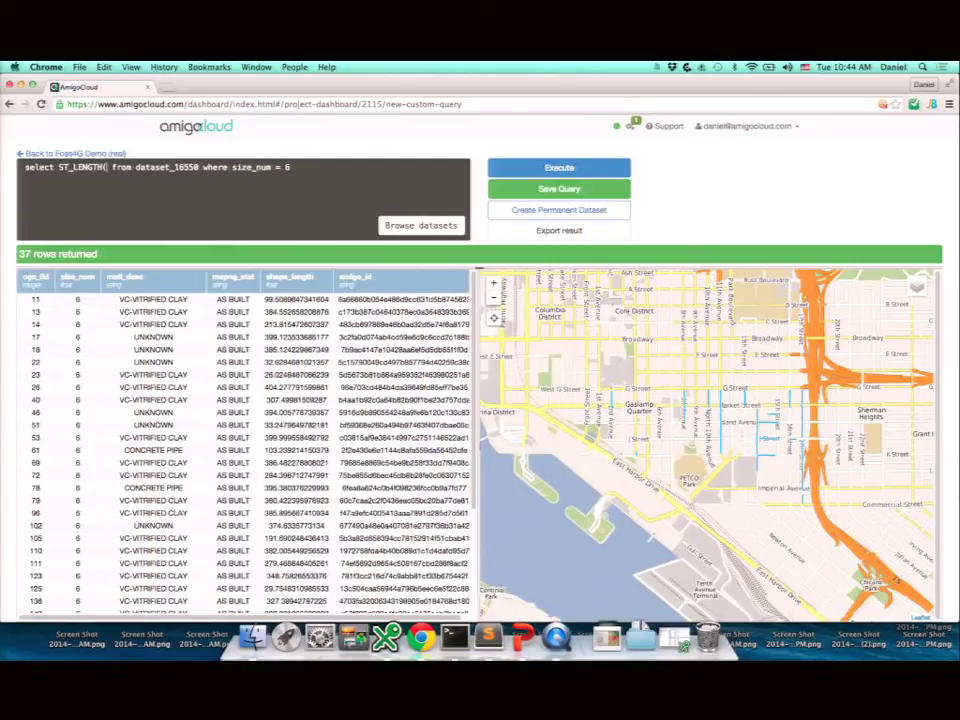
text(dataset_)
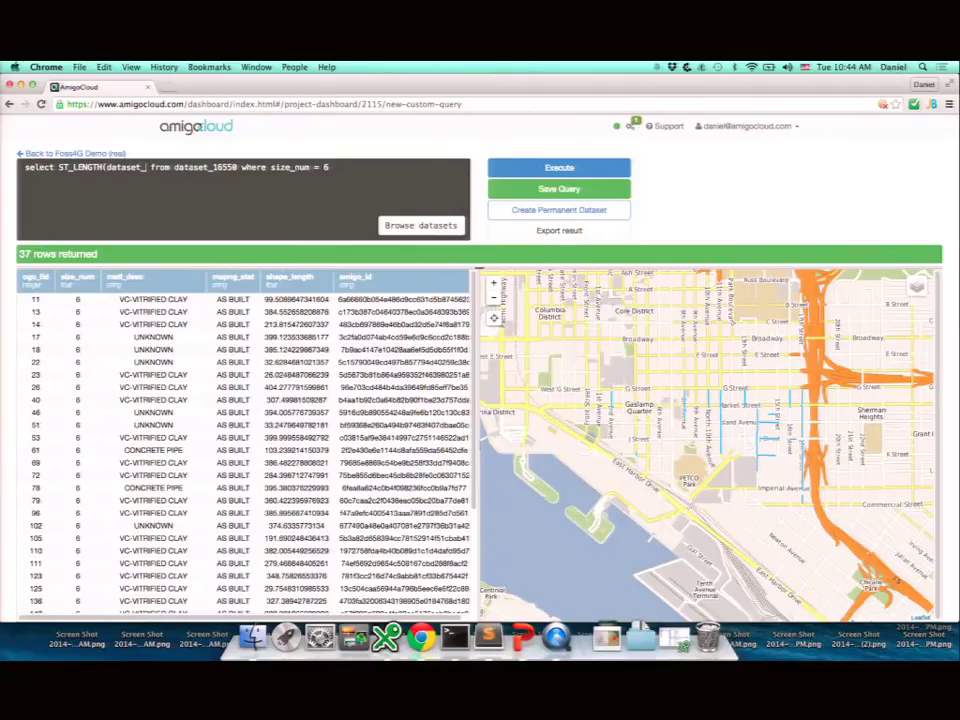
text(16550)
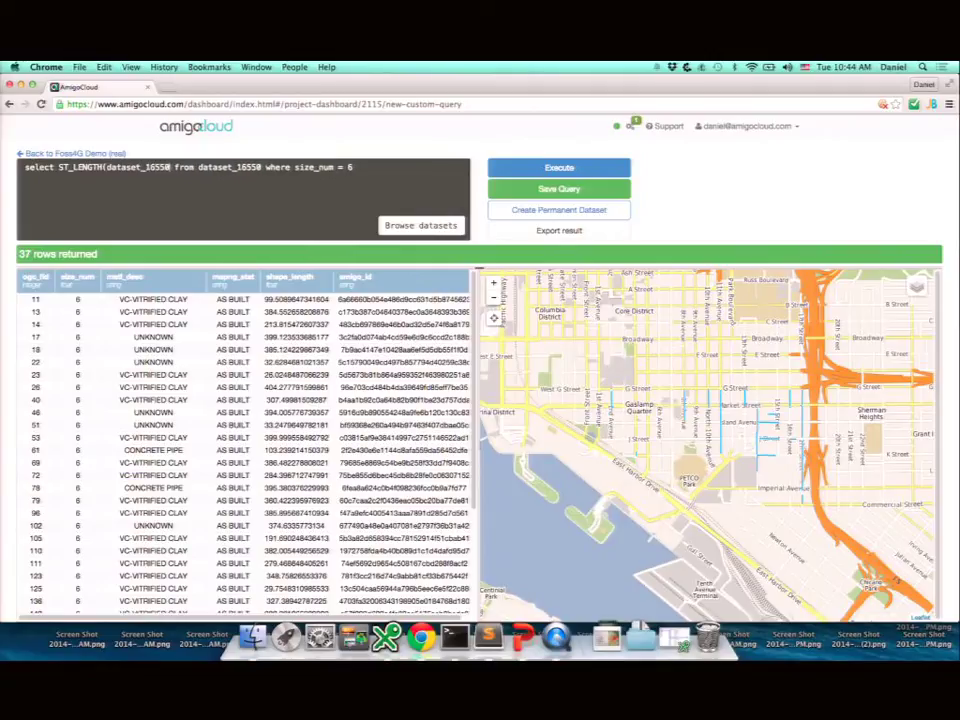
text(.wkb_ge)
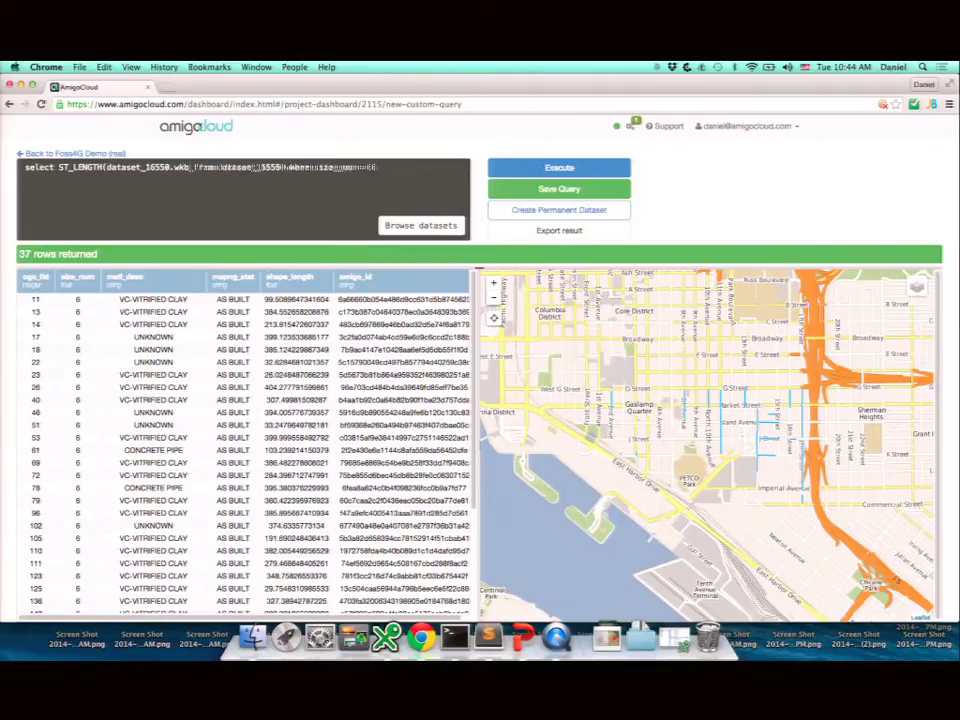
text(ometry))
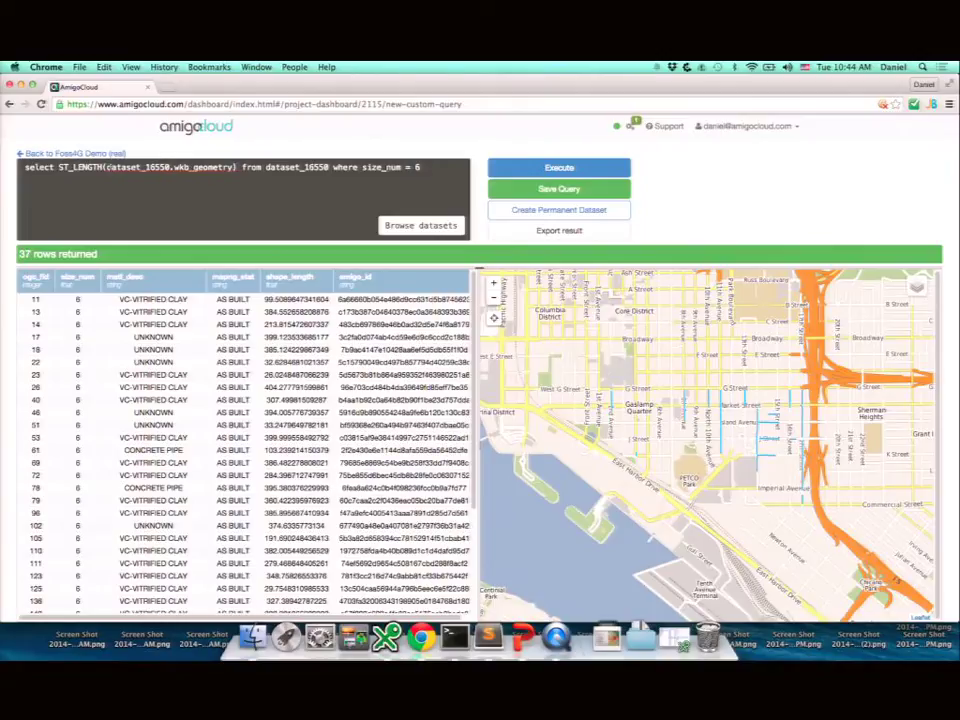
key(super+Return)
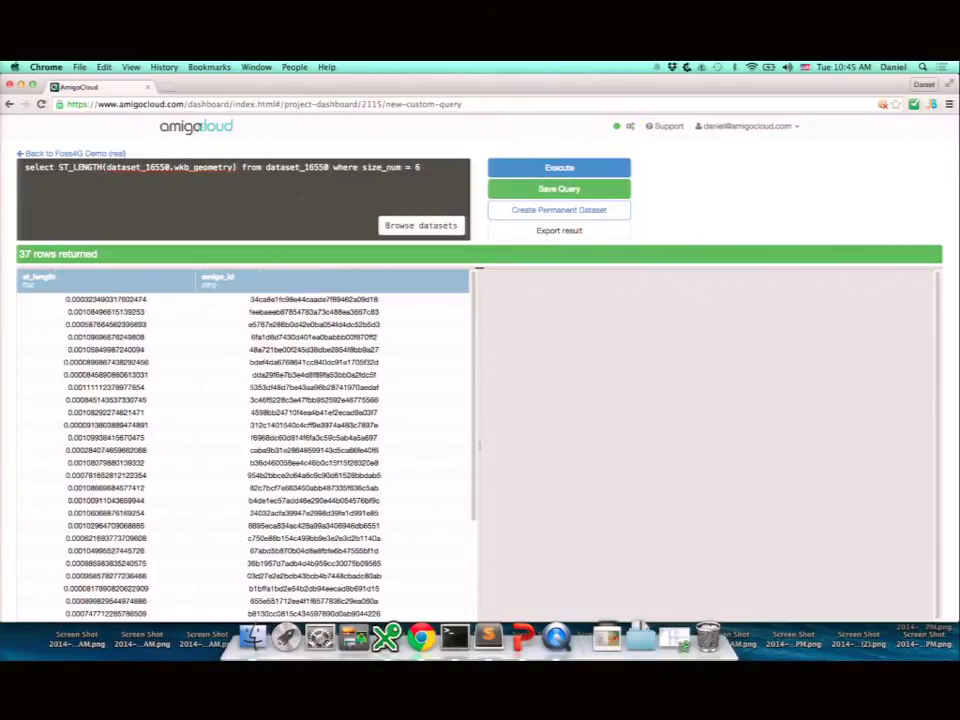
Step: Wrap the ST_LENGTH expression in SUM() to total the lengths of the 6-inch mains, and execute the query
click(56, 167)
text(SUM()
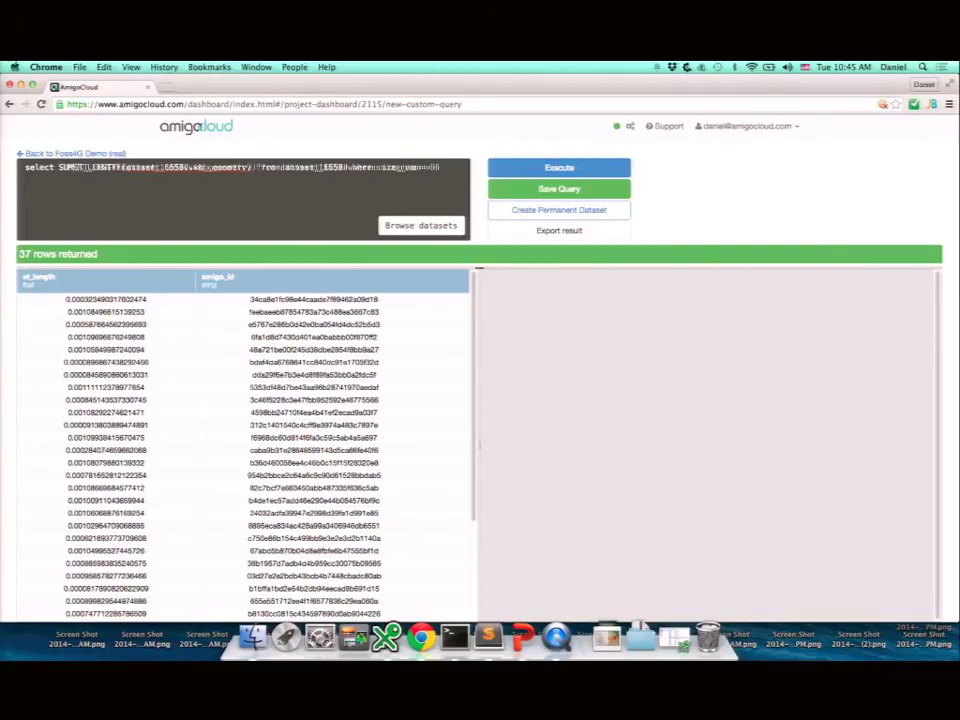
click(257, 167)
text())
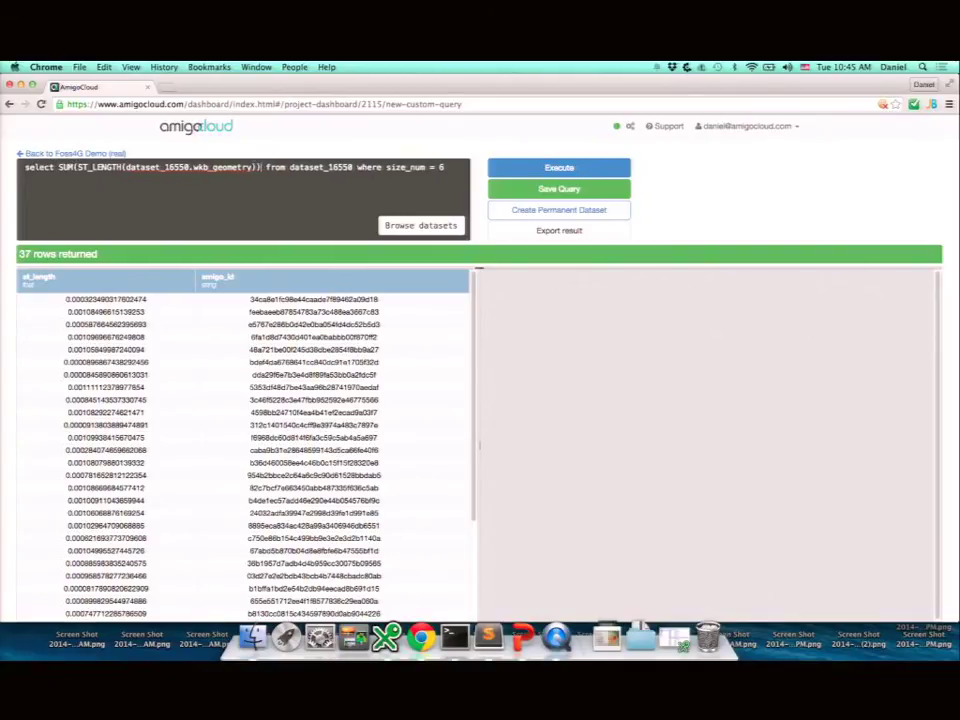
click(565, 164)
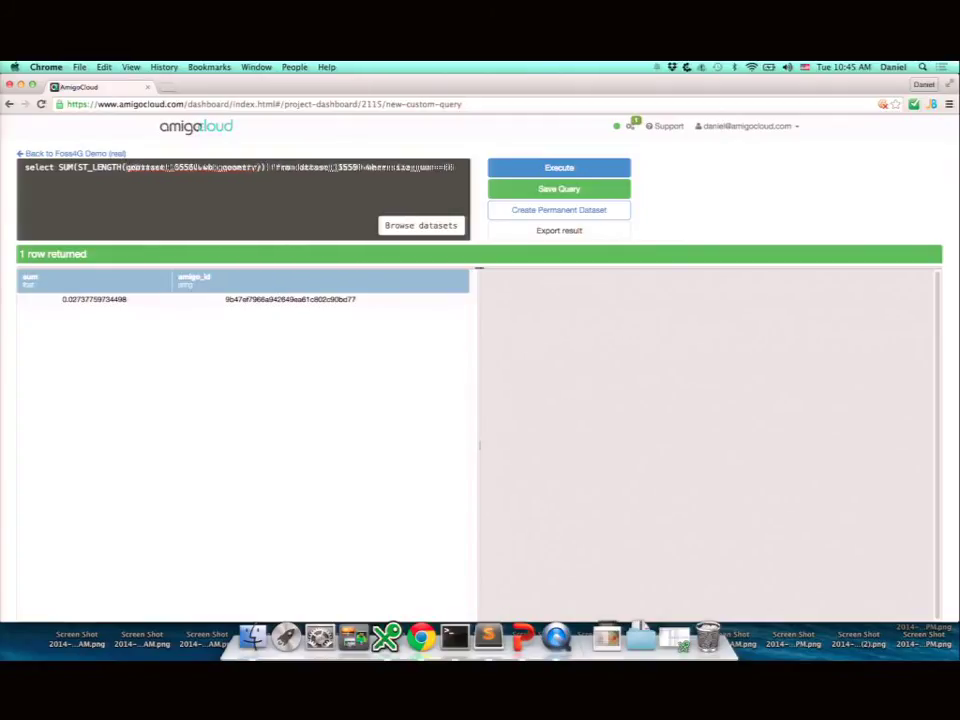
Step: Wrap dataset_16550.wkb_geometry in geography() inside ST_LENGTH and execute the query
text(geography()
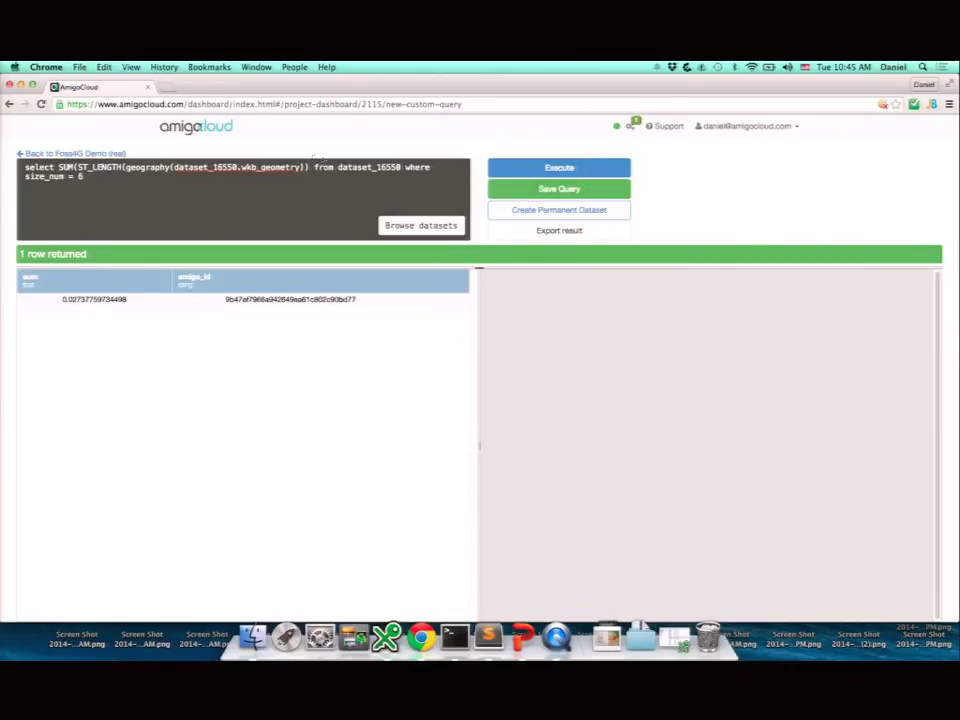
text())
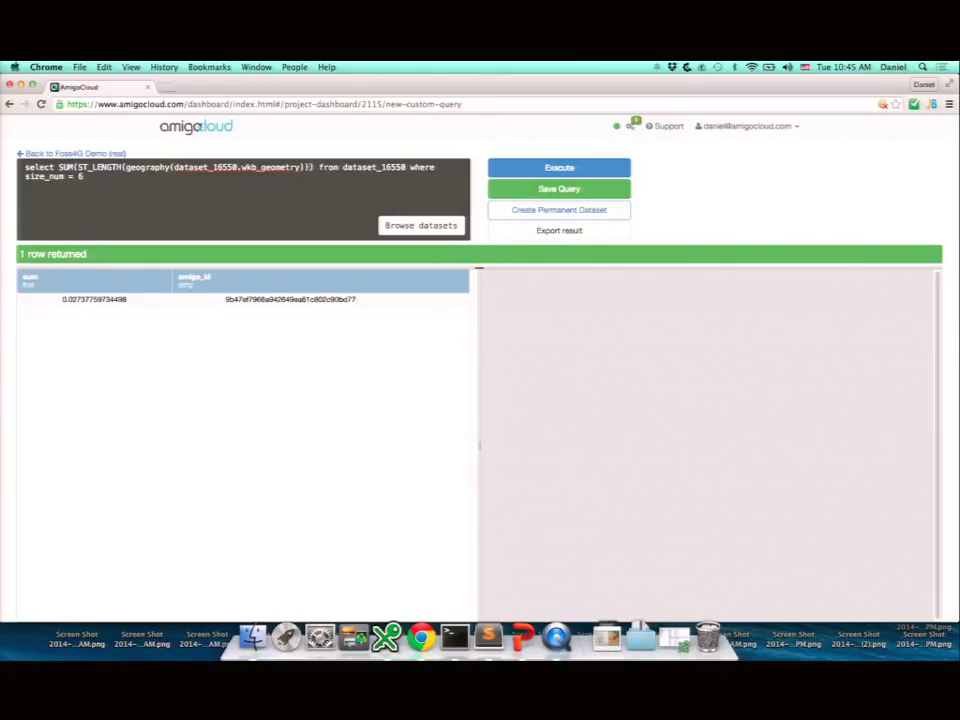
click(529, 166)
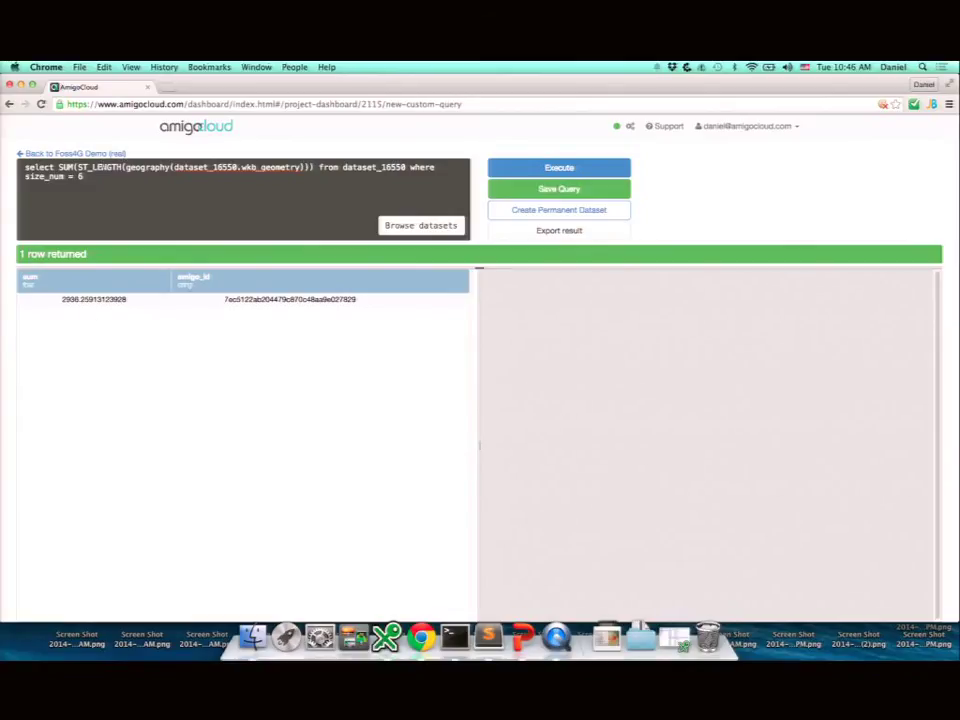
Step: Save the query under the name "Length of pipe needed to replace 6" pipes downtown"
click(556, 189)
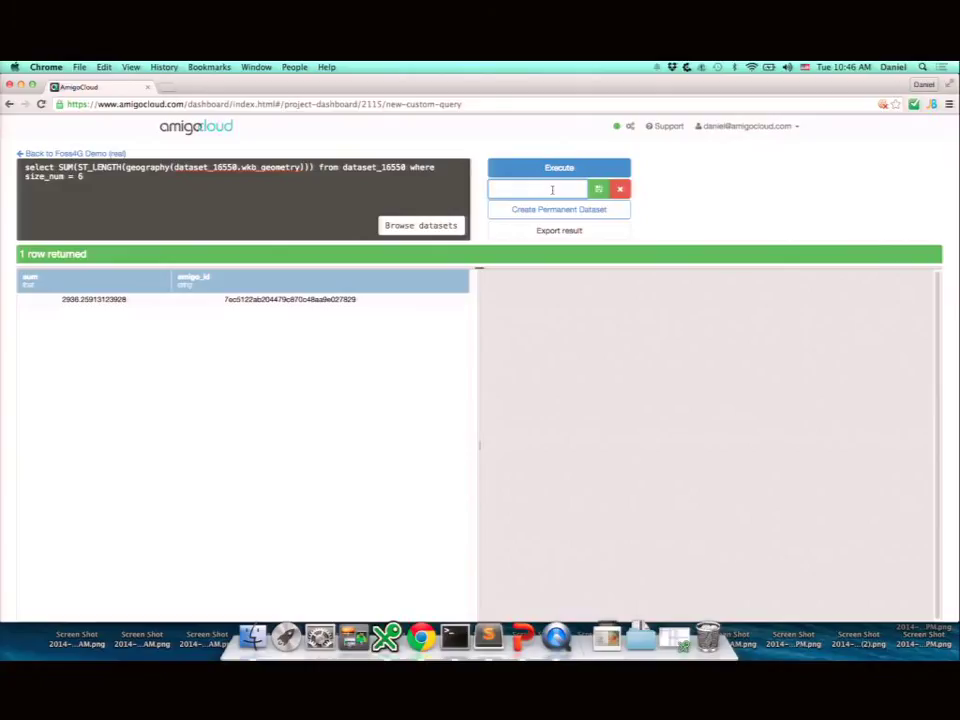
text(Length of pip)
text(e needed to repl)
text(ace)
text( 6" pi)
text(pes)
text( downtown)
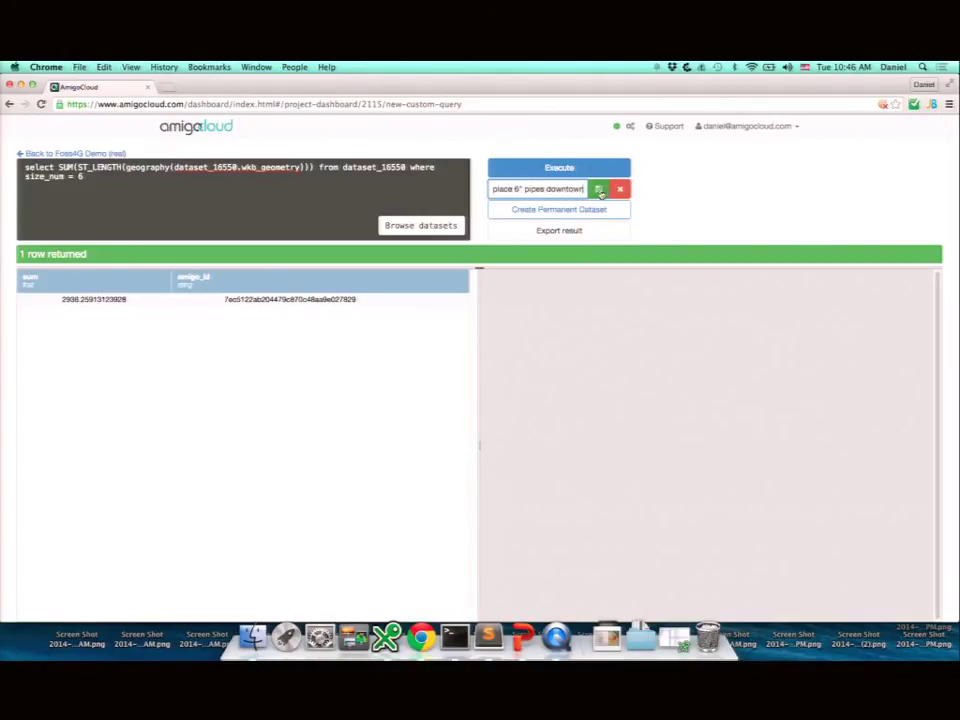
key(Return)
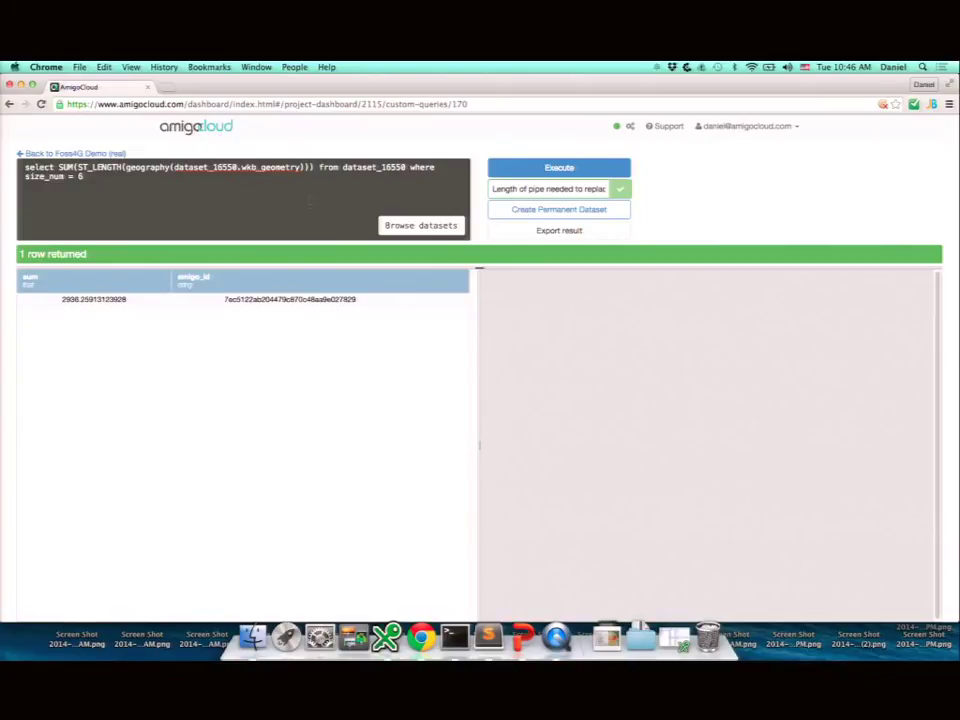
Step: Return to the advanced queries of the Foss4G Demo (real) project and start a new query
triple_click(57, 167)
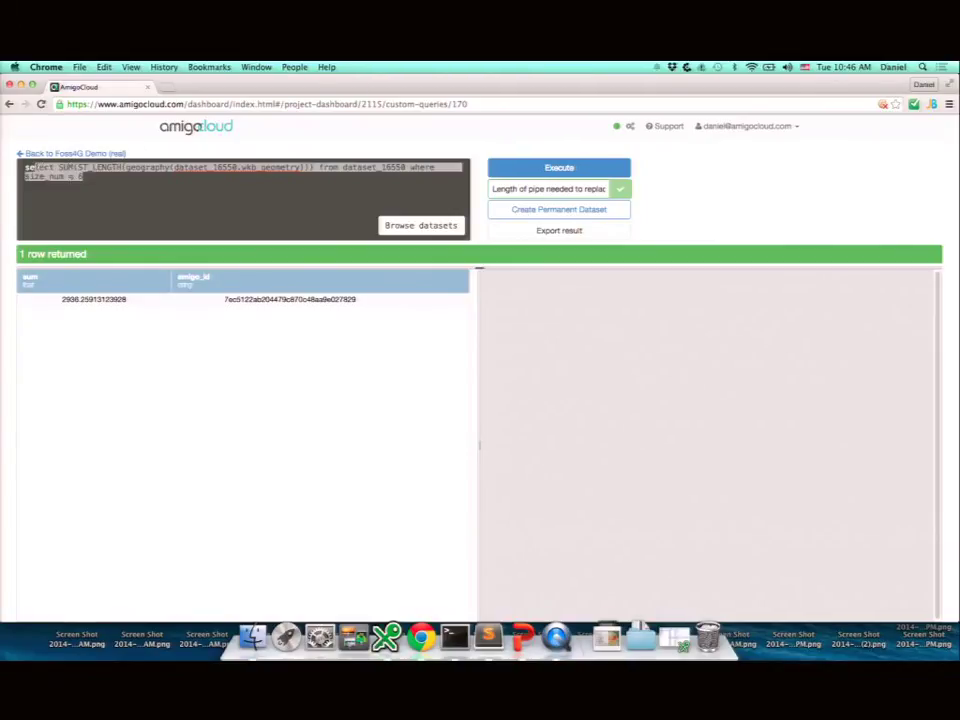
click(57, 167)
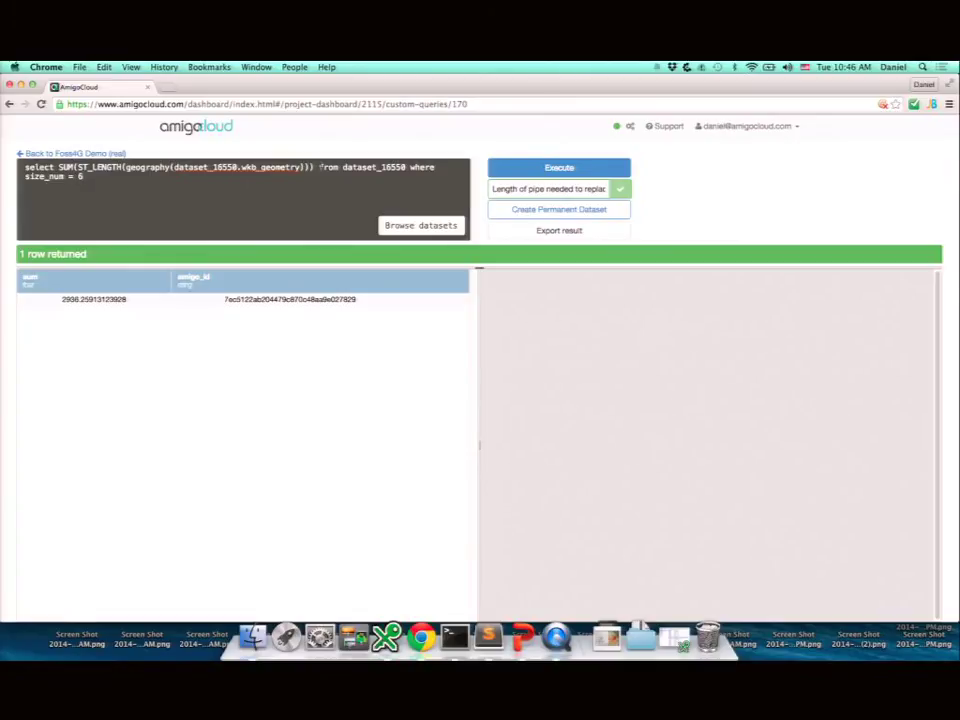
drag(315, 167, 55, 167)
click(126, 185)
click(65, 153)
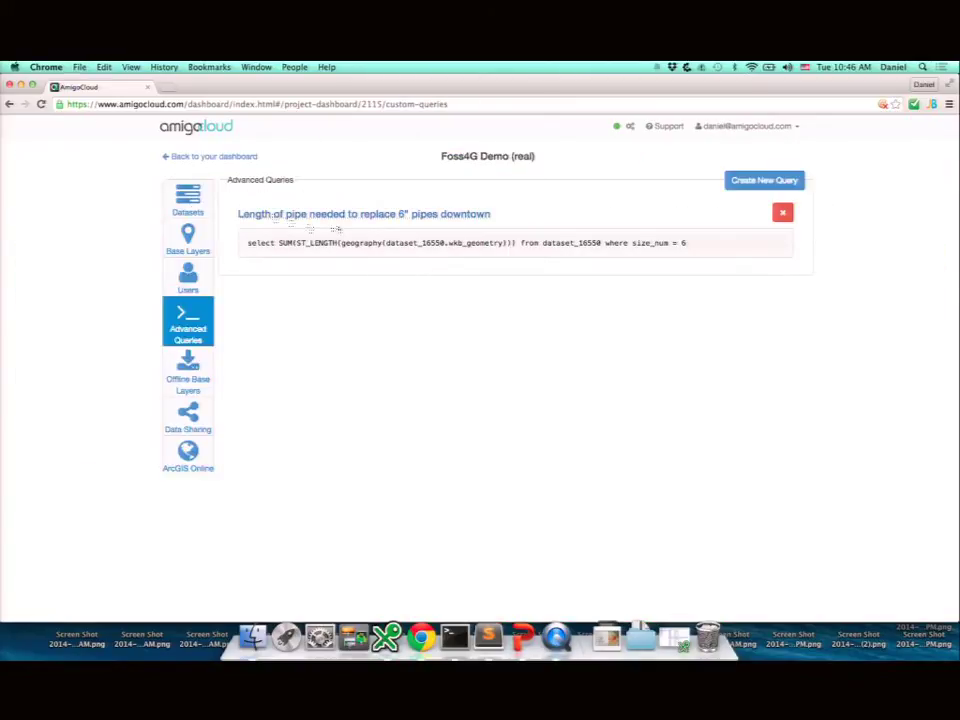
click(760, 184)
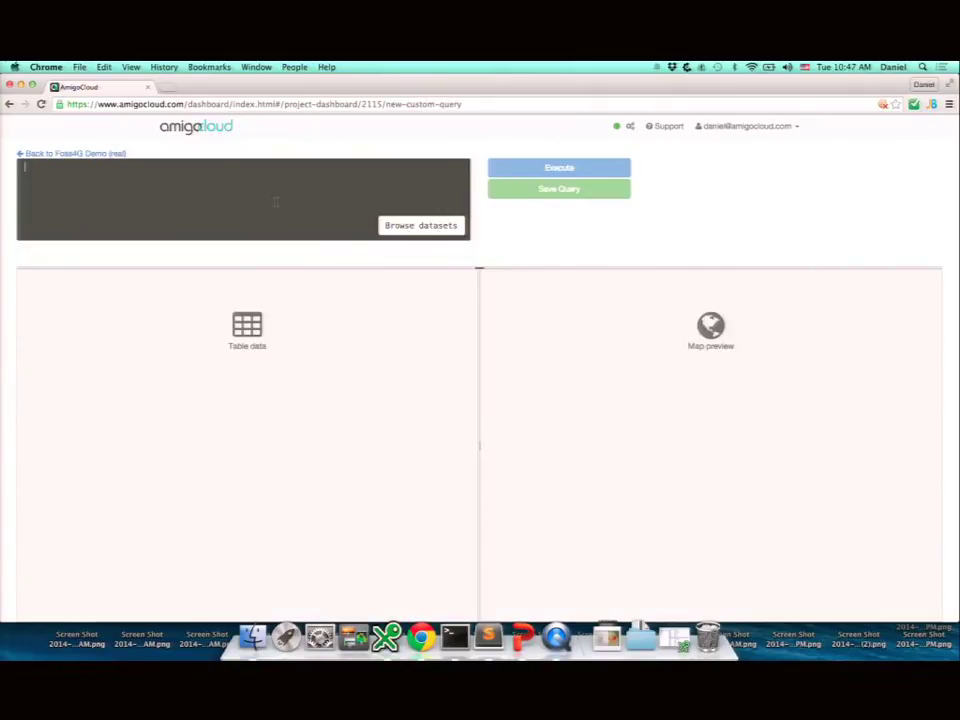
Step: Write "select * from dataset_16547" using the QuaternaryFaults dataset and execute the query
text(sele)
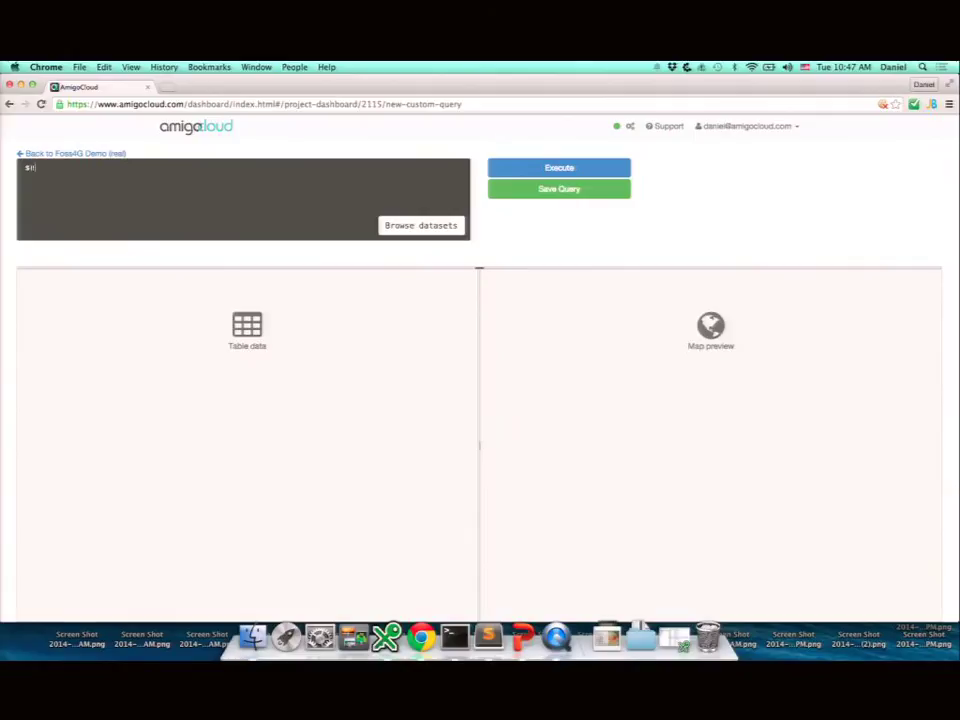
text(ct * from)
click(420, 225)
scroll(545, 250, down, 2)
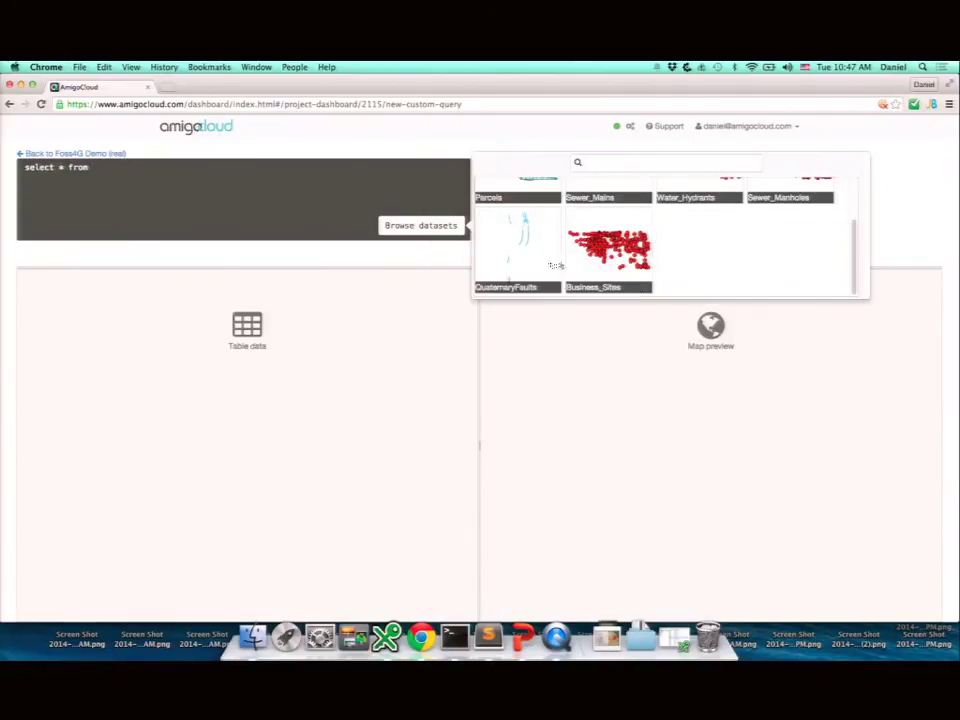
click(553, 264)
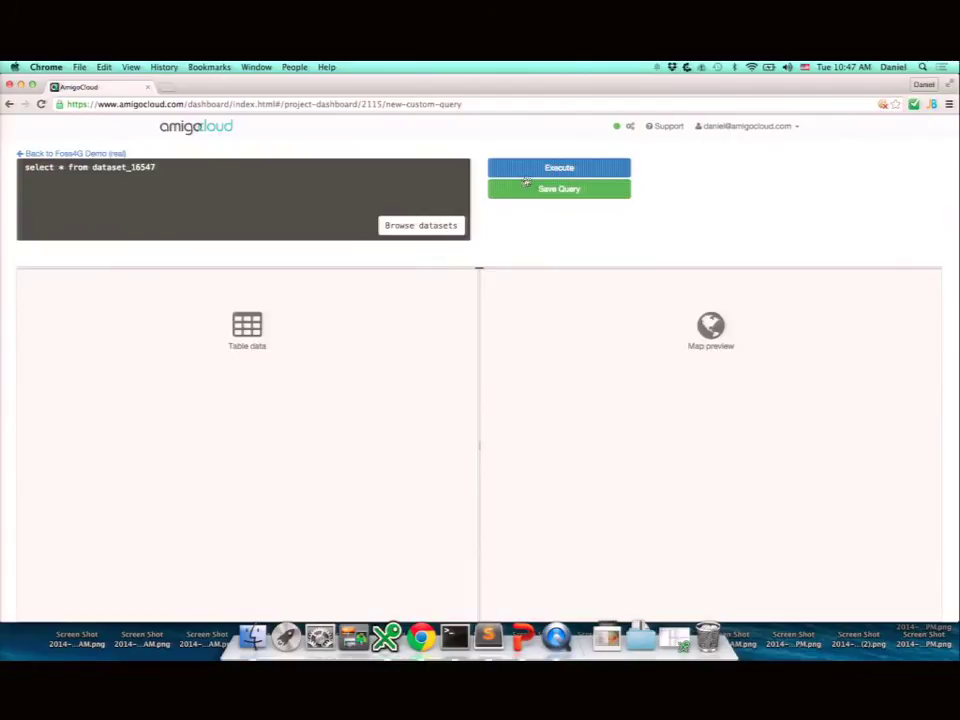
click(530, 172)
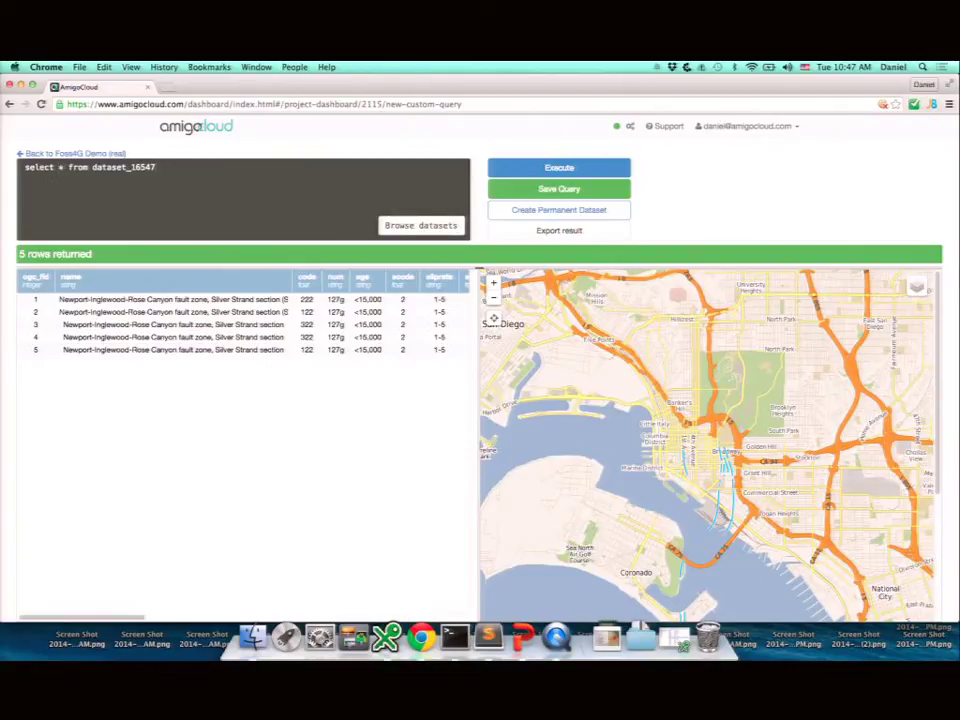
Step: Change the query to select dataset_16546.* of Parcels, listing both dataset_16547 and dataset_16546 as sources
click(420, 225)
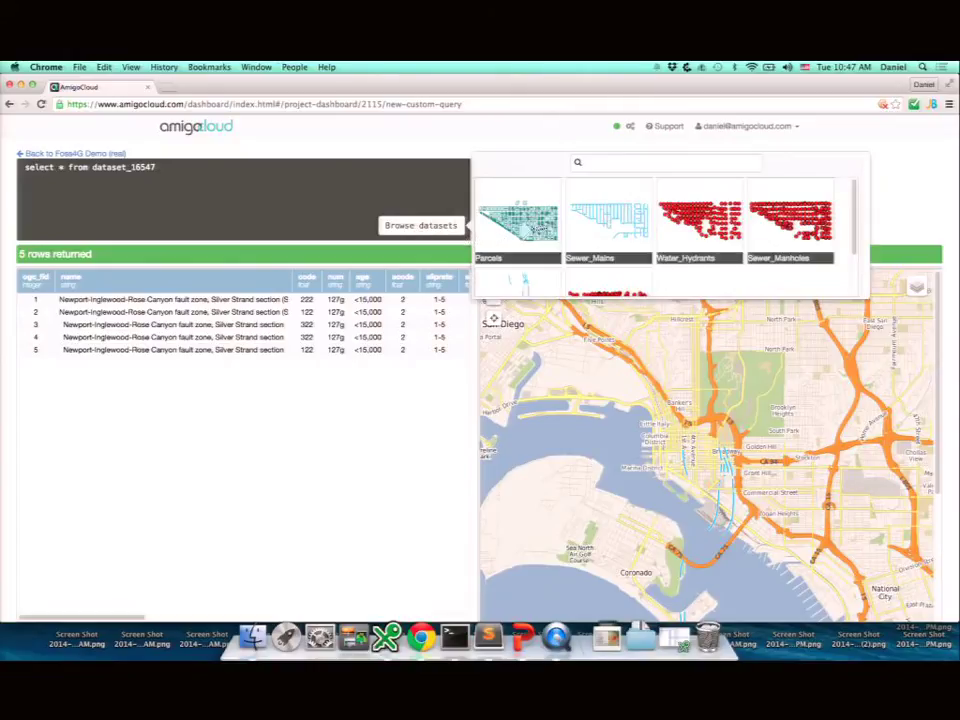
click(541, 228)
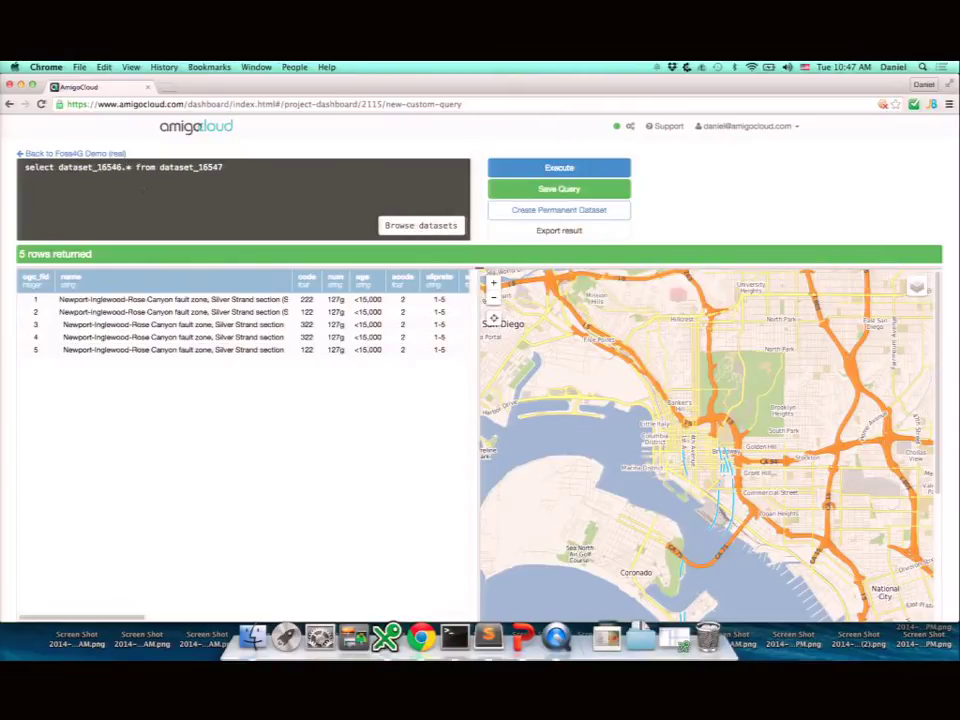
double_click(190, 167)
click(245, 171)
text(,)
double_click(92, 167)
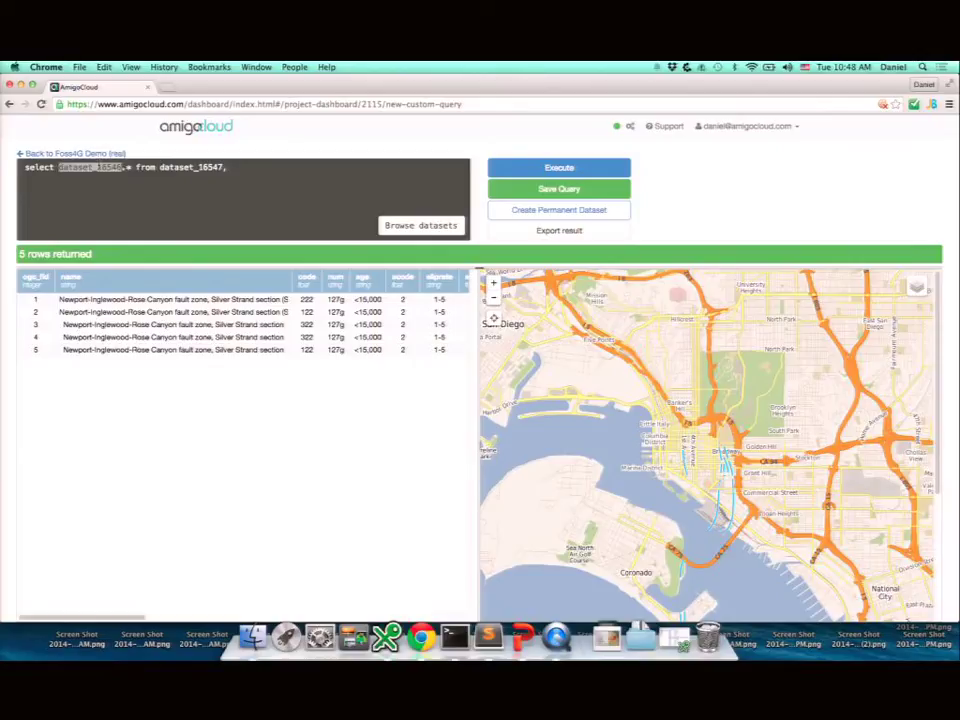
click(252, 171)
text(dataset_16546)
Step: Add the condition "WHERE ST_INTERSECTS(dataset_16546.wkb_geometry, dataset_16547.wkb_geometry)" and execute the query to map the parcels crossed by faults
key(Return)
text(WH)
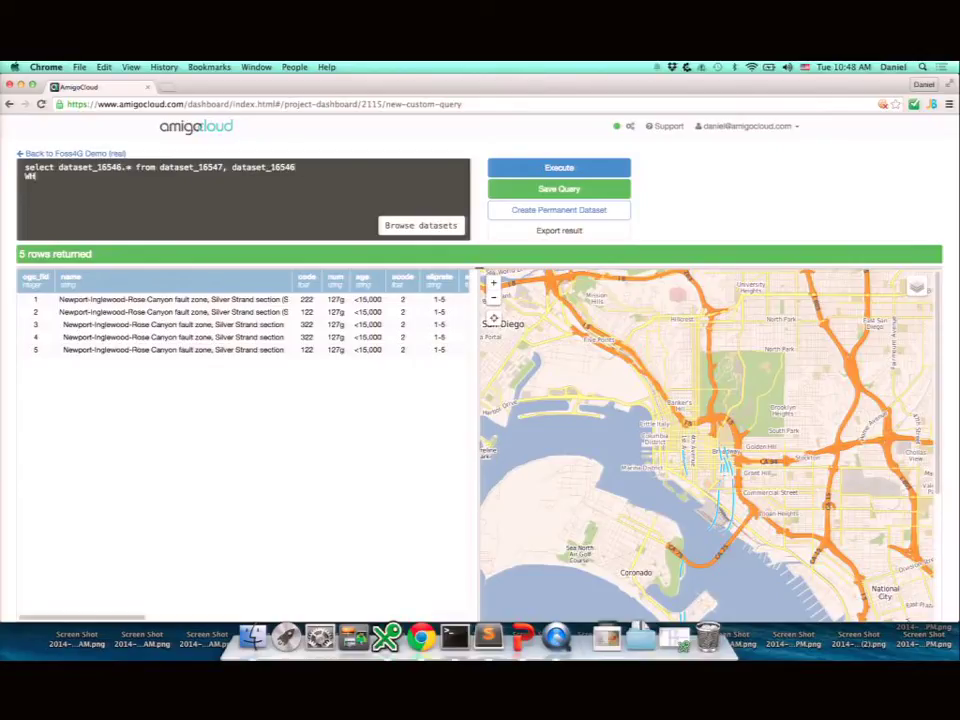
text(ERE ST_INTERSECTS(dataset_)
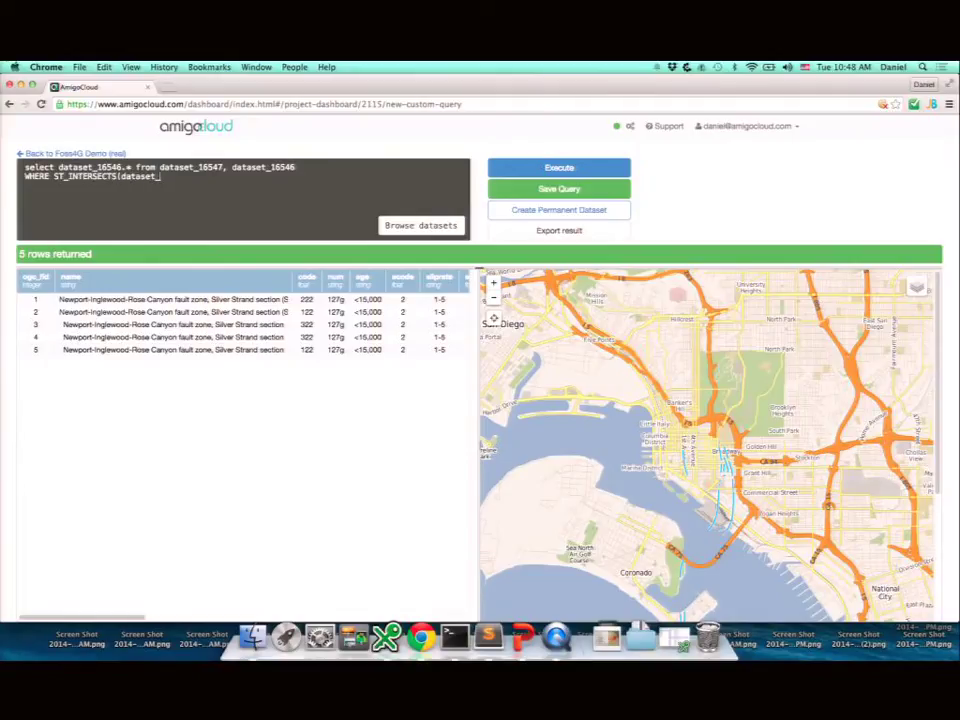
text(16546.wkb_geometry, dataset_16)
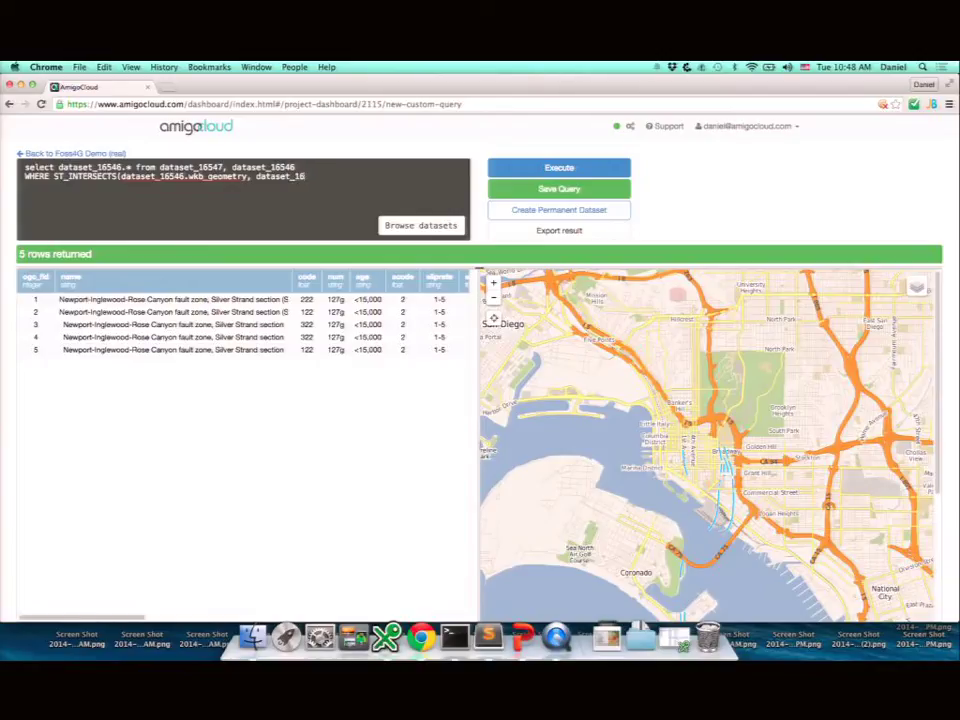
text(547.wkb_geometry))
click(538, 170)
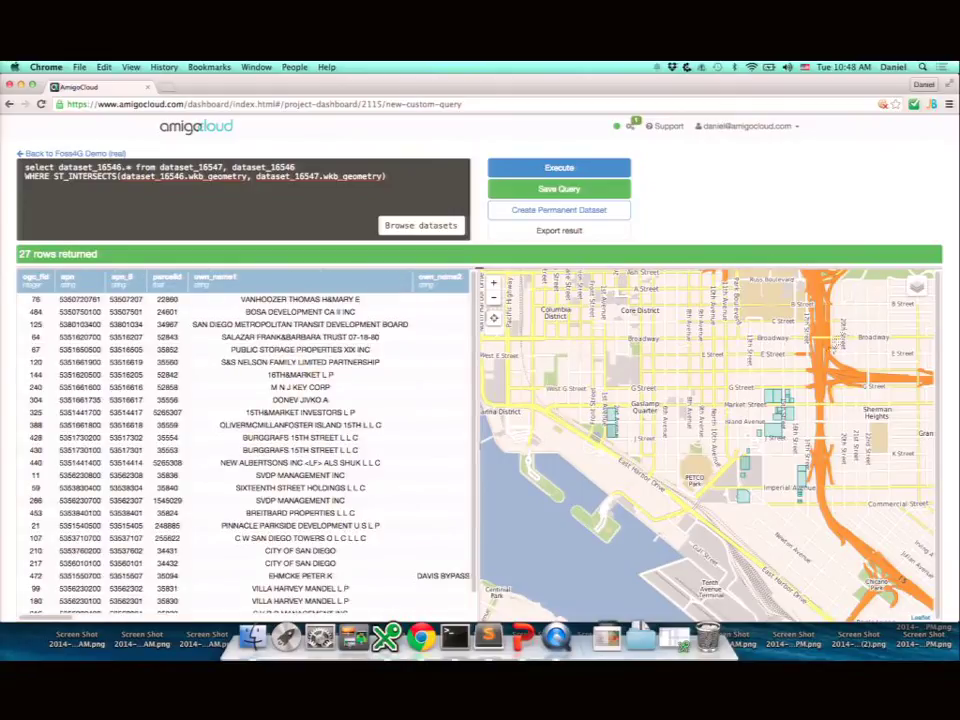
drag(771, 379, 766, 355)
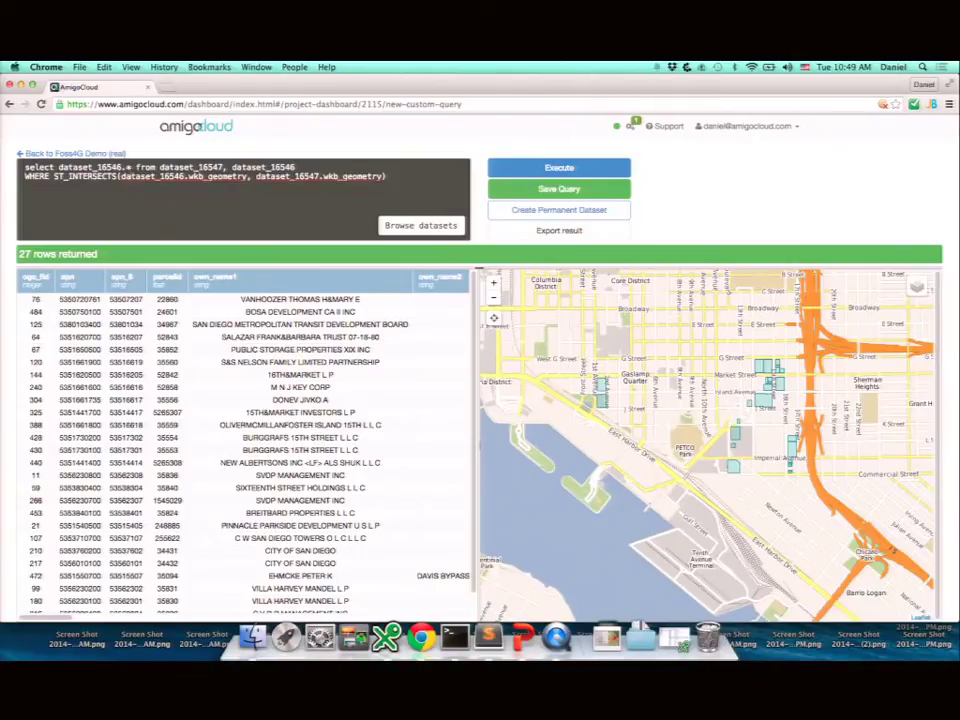
double_click(150, 176)
click(420, 225)
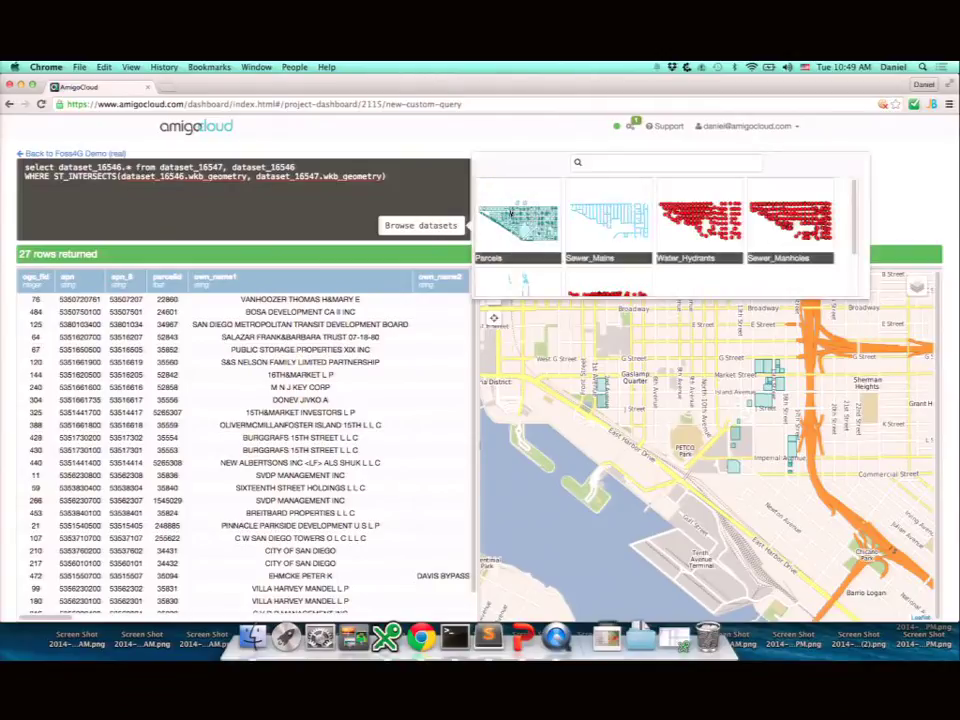
click(515, 225)
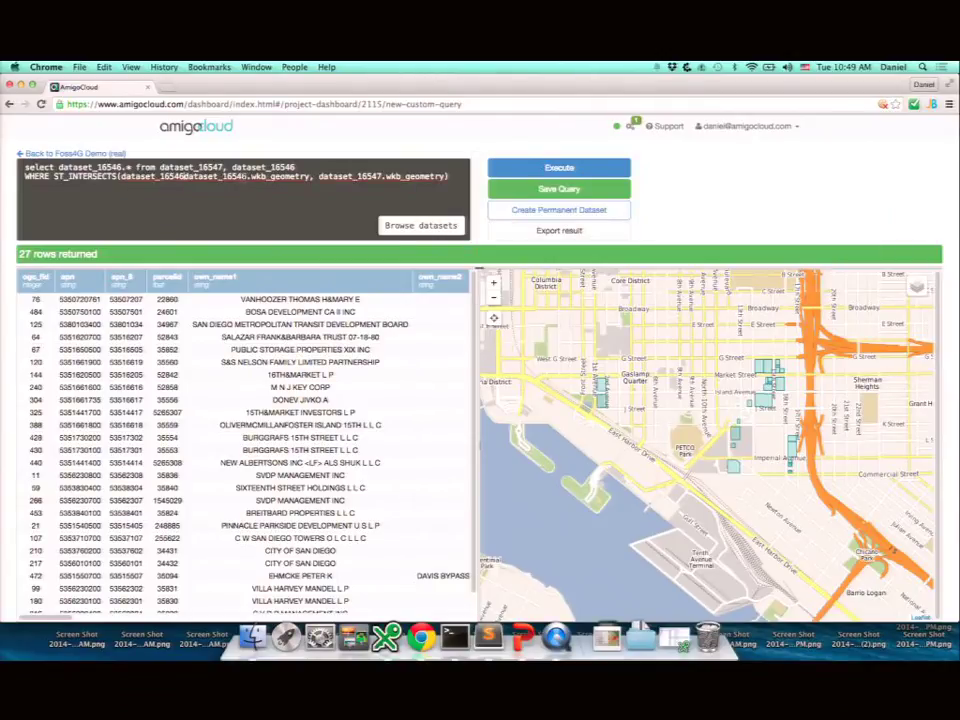
drag(183, 176, 249, 176)
key(BackSpace)
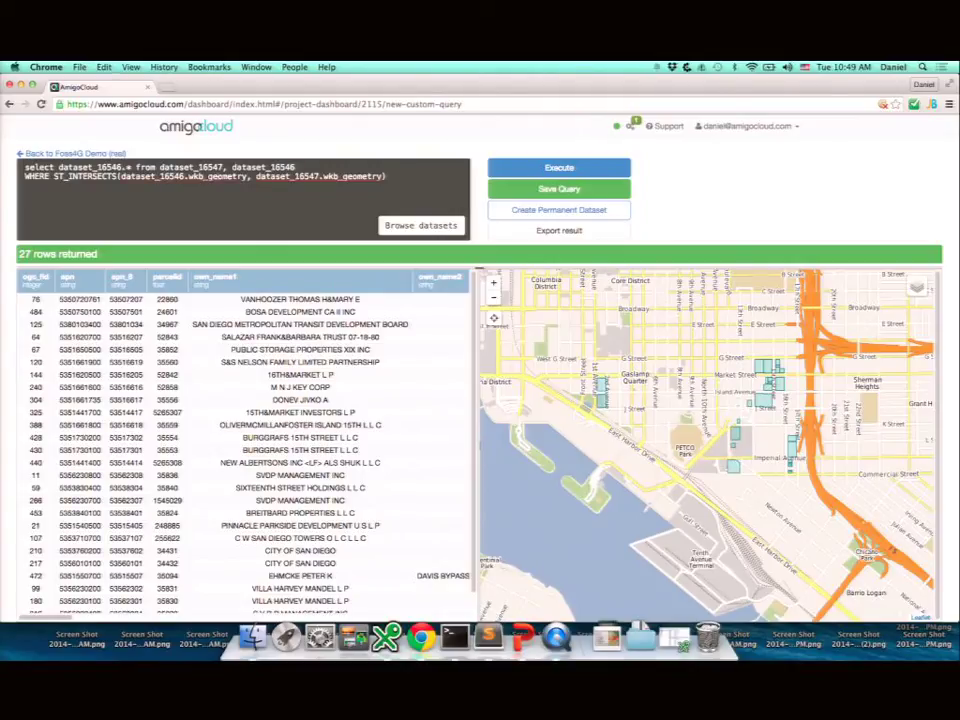
text(ST_BUFFER()
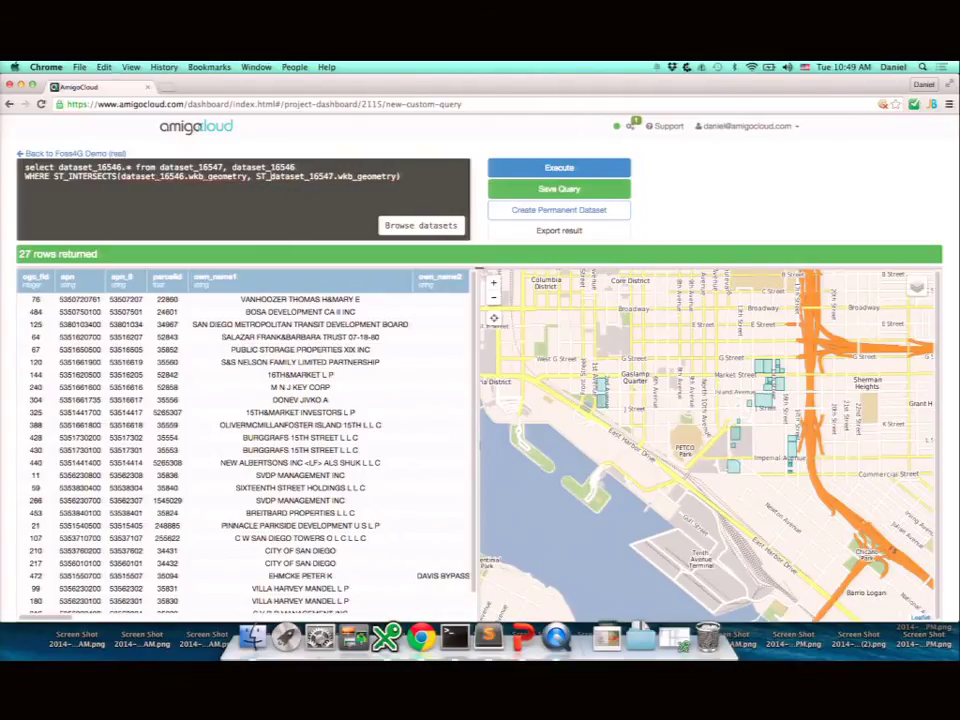
text(()
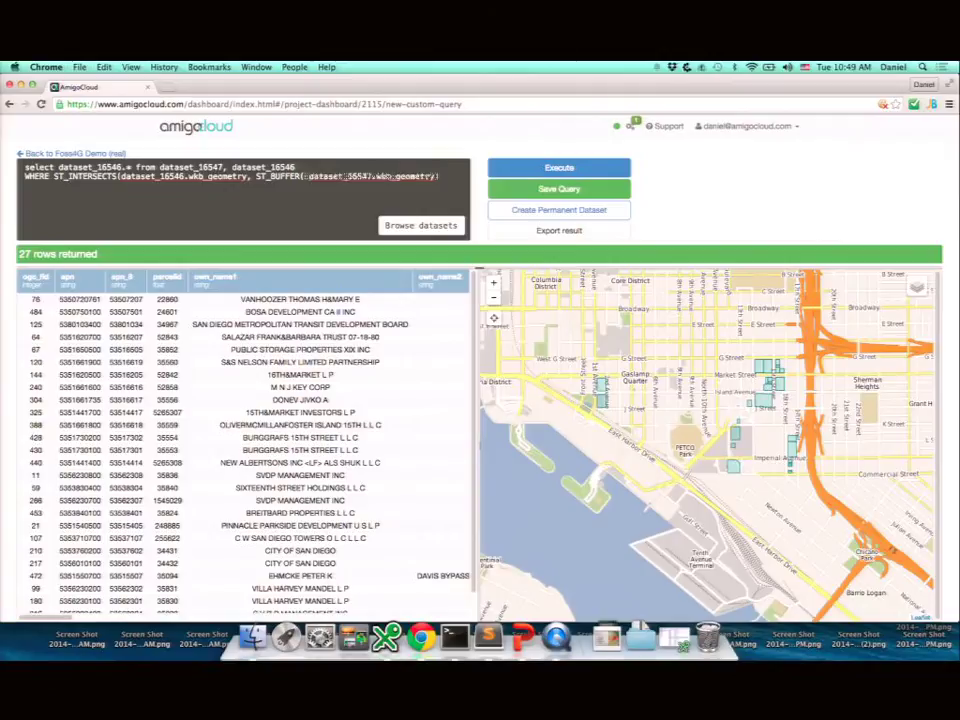
click(434, 176)
Step: Replace the whole query with "select ST_BUFFER( dataset_16547.wkb_geometry ) from dataset_16547" to buffer the QuaternaryFaults lines
key(super+a)
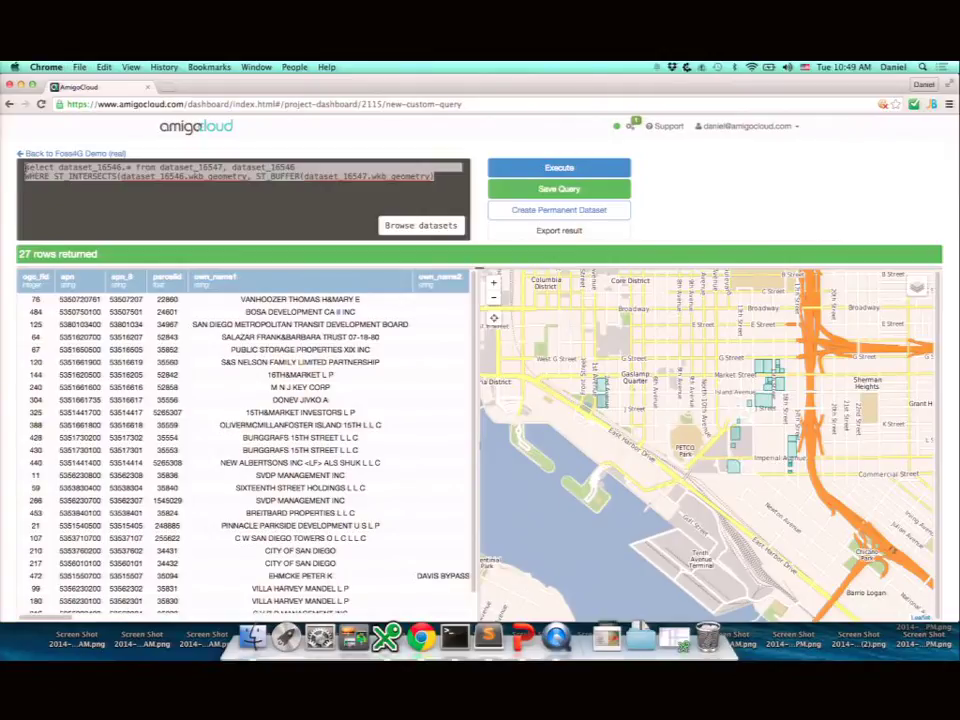
key(BackSpace)
text(select ST)
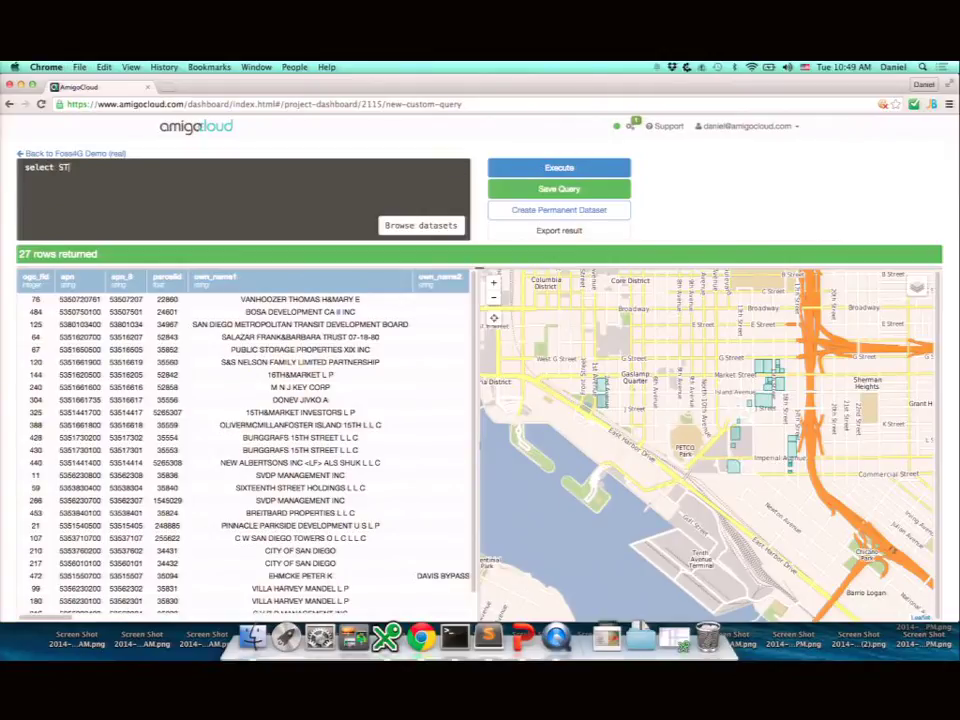
text(_BUFFER()
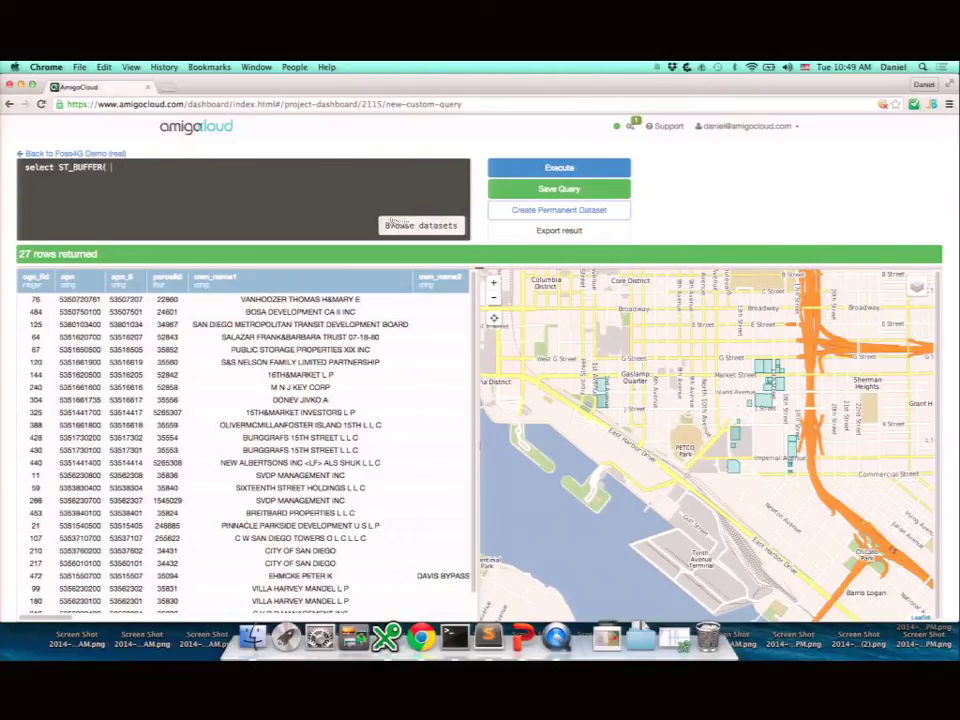
click(420, 225)
scroll(594, 234, down, 2)
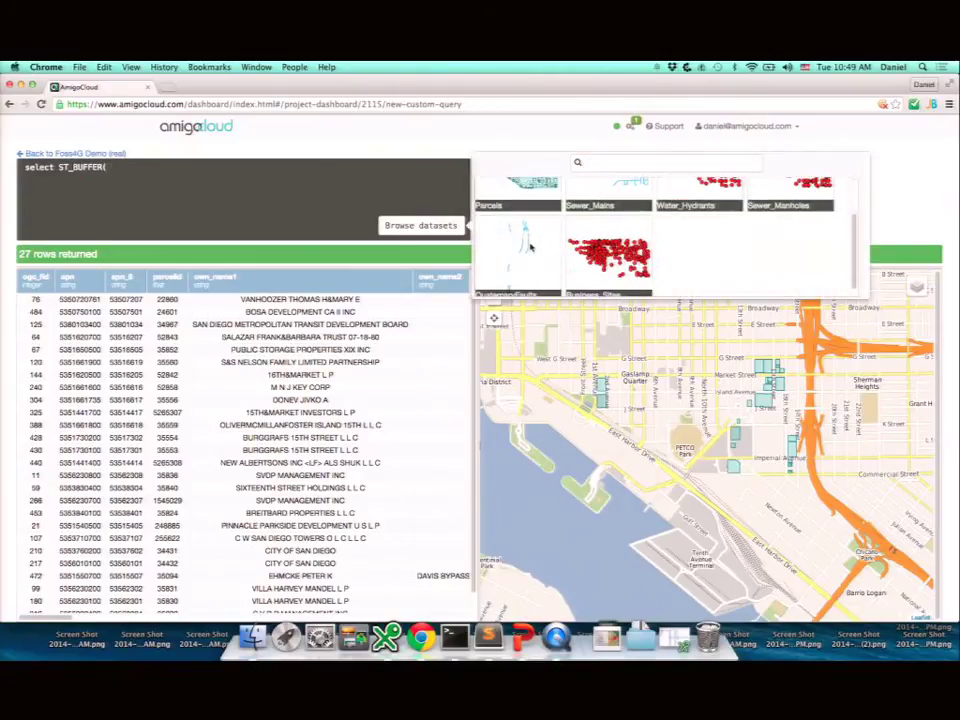
click(598, 245)
text(.)
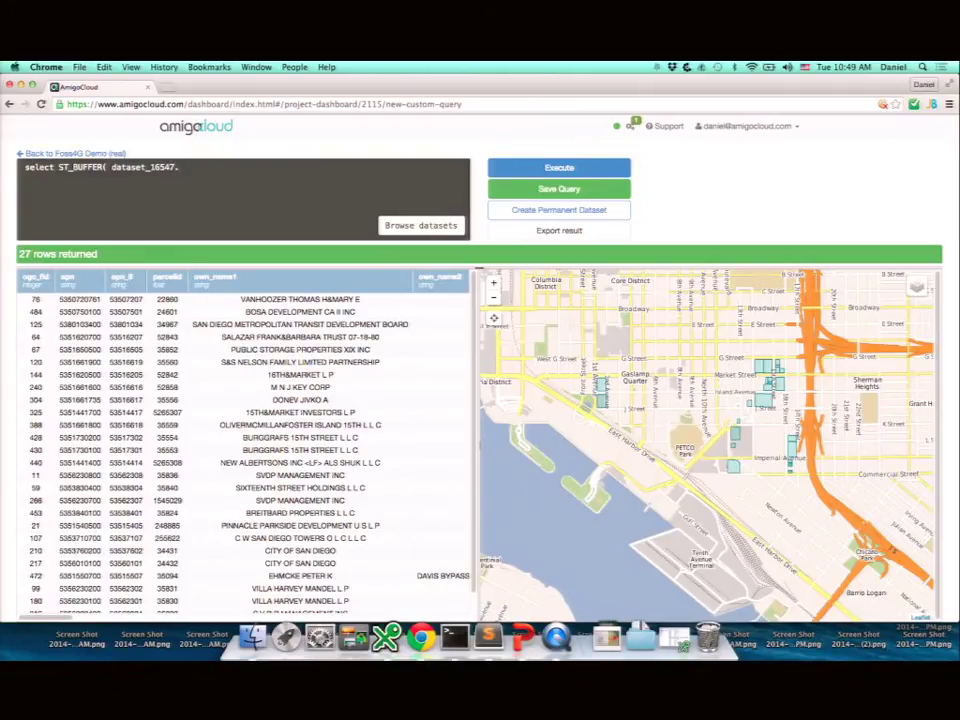
text(wkb_geometry ) from dataset_)
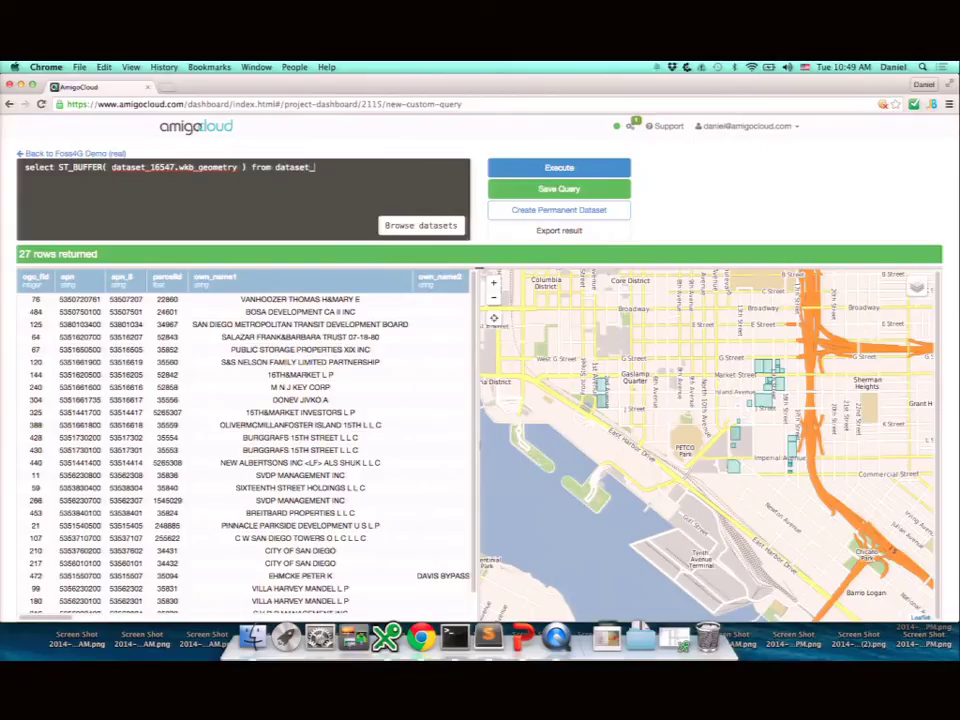
double_click(143, 167)
text(dataset_16547)
Step: Add a buffer distance of 0.0001 to ST_BUFFER, execute the query and inspect the buffered faults on the map
click(237, 167)
text(, 0.000)
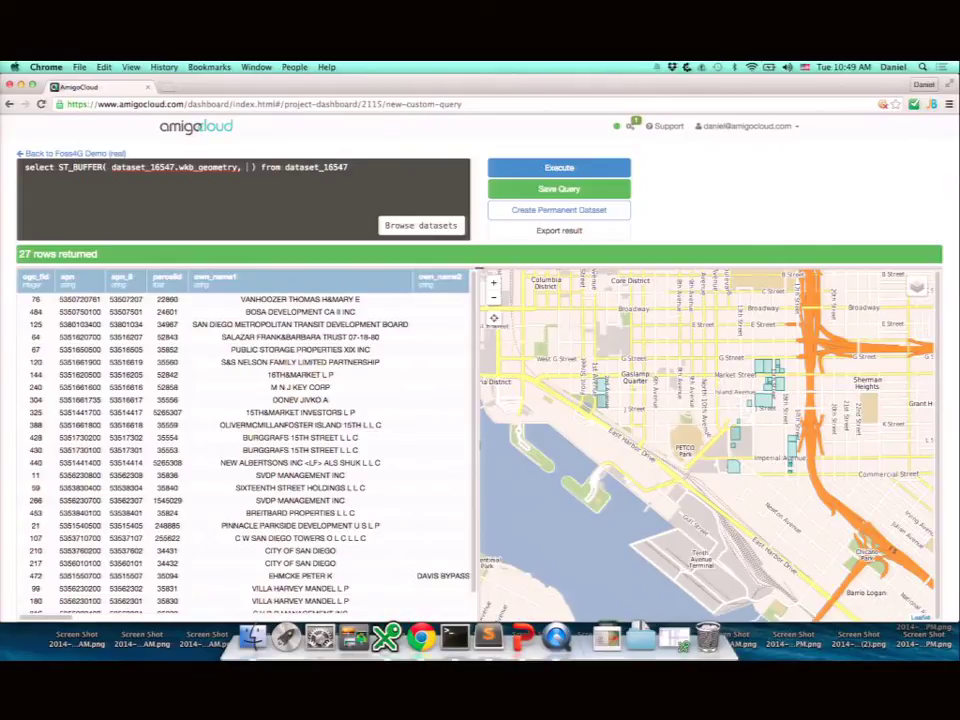
text(1)
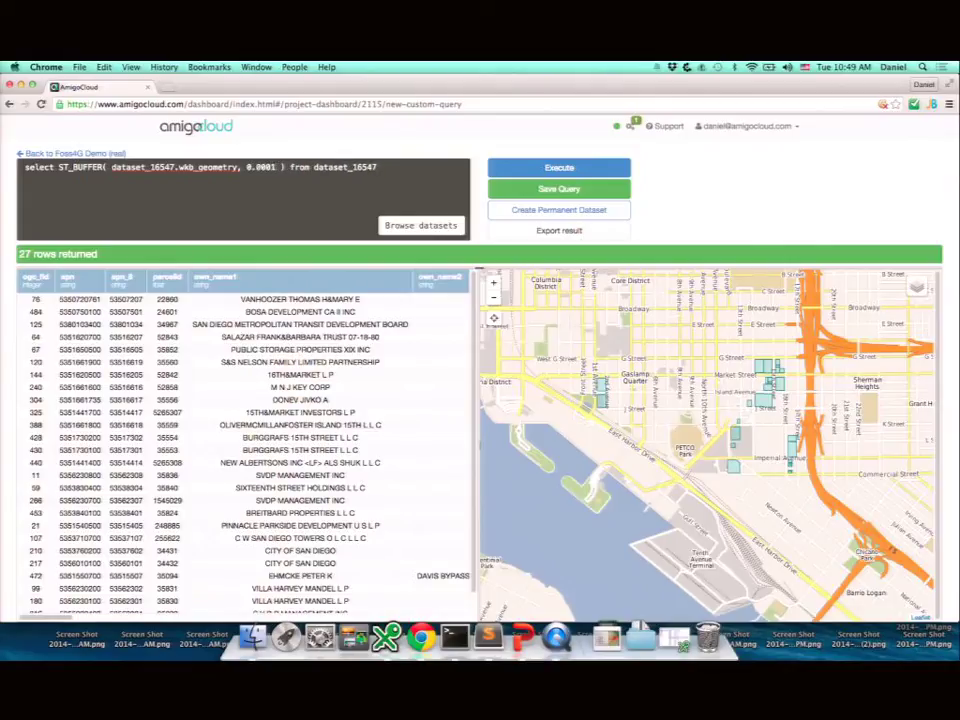
key(super+Return)
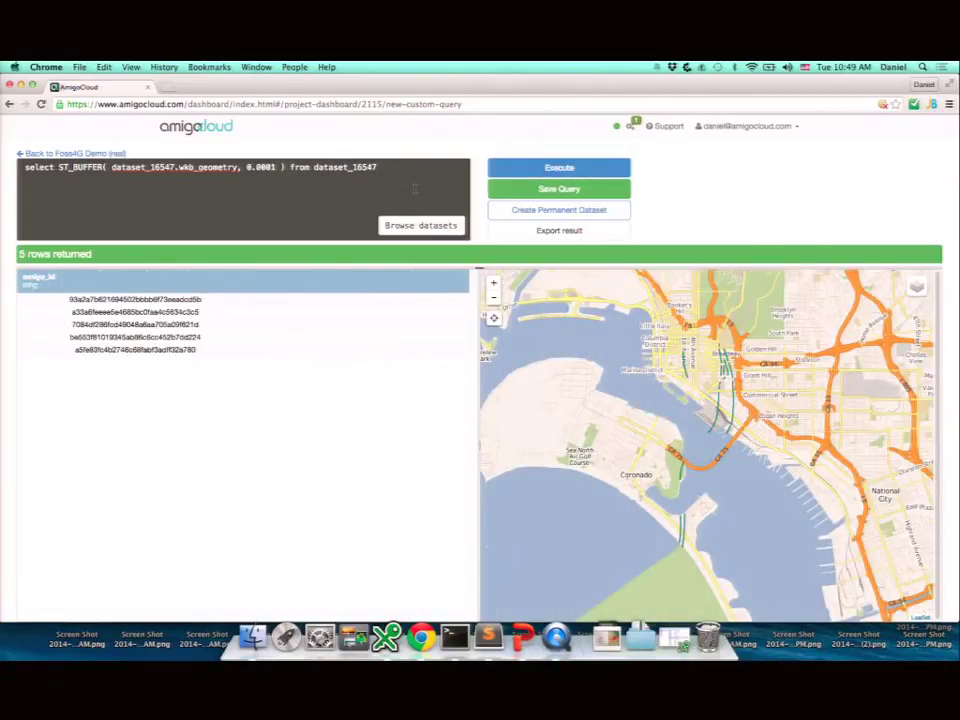
scroll(733, 338, up, 2)
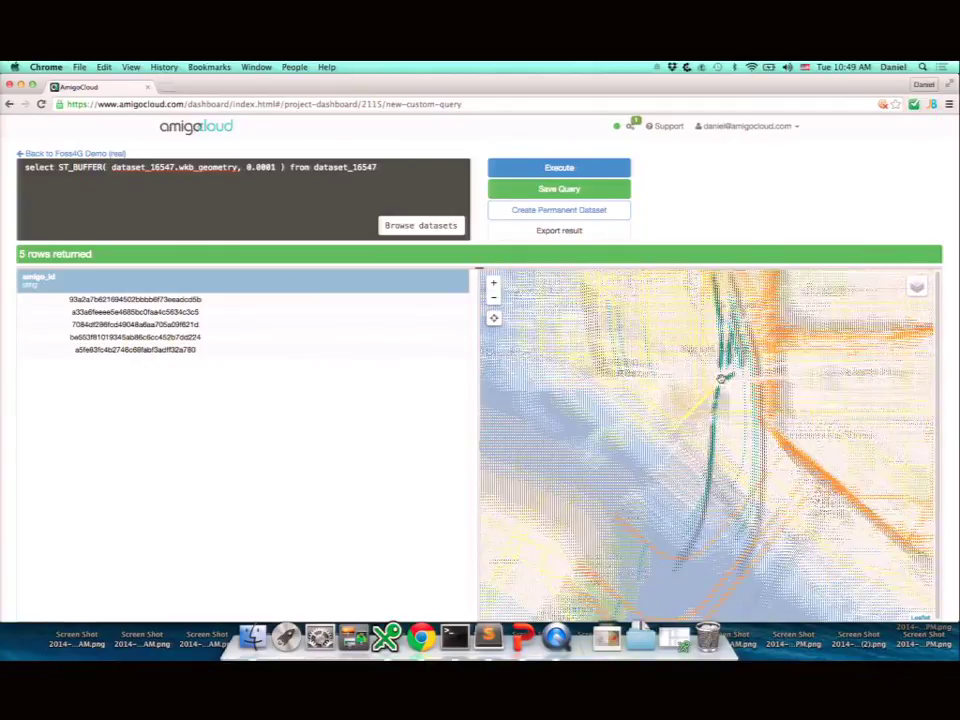
drag(733, 338, 726, 374)
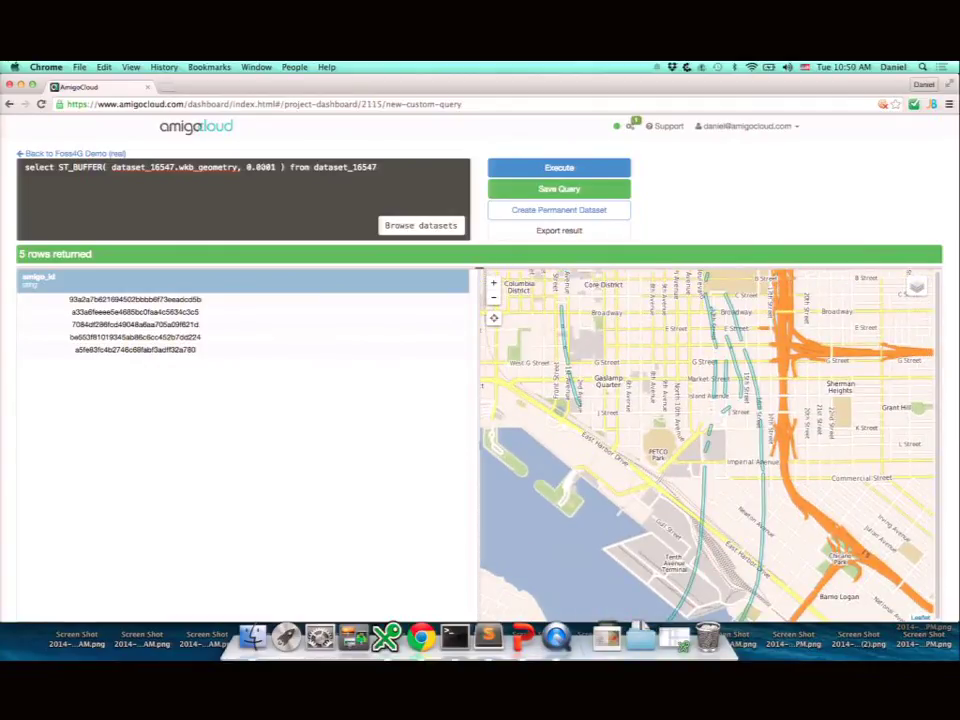
Step: Wrap dataset_16547.wkb_geometry in geography() inside the ST_BUFFER call
drag(276, 167, 247, 167)
click(195, 125)
text(geography()
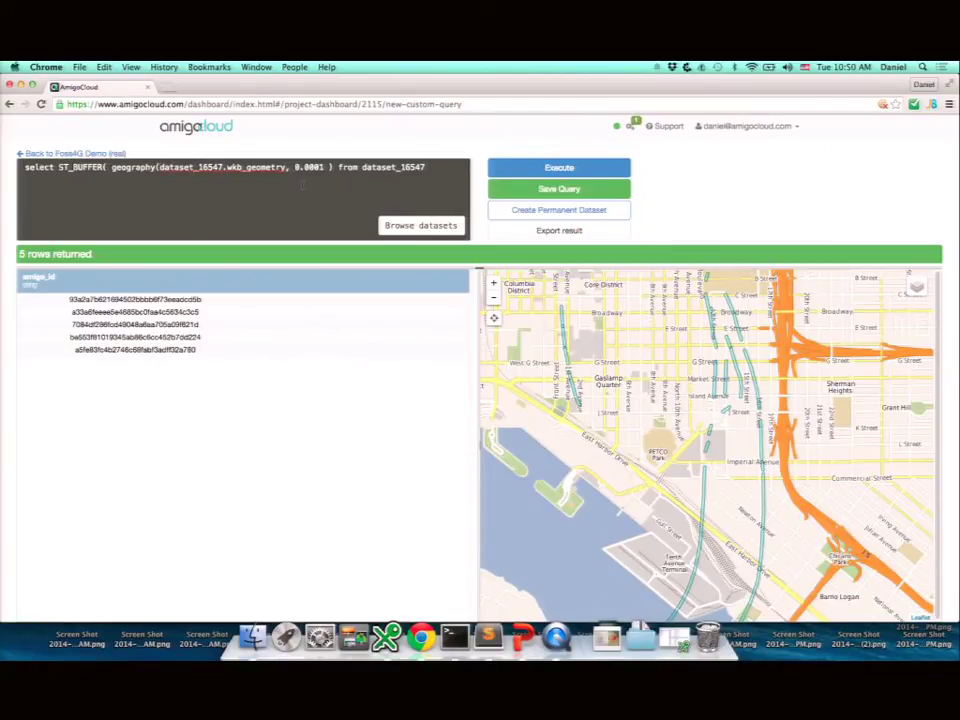
text())
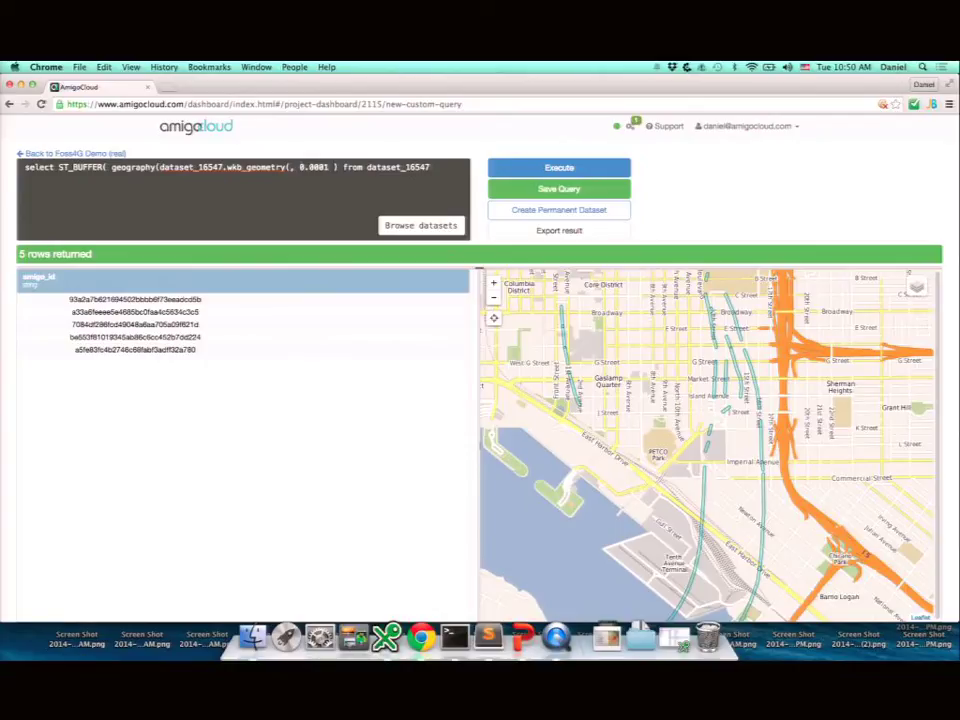
text(=))
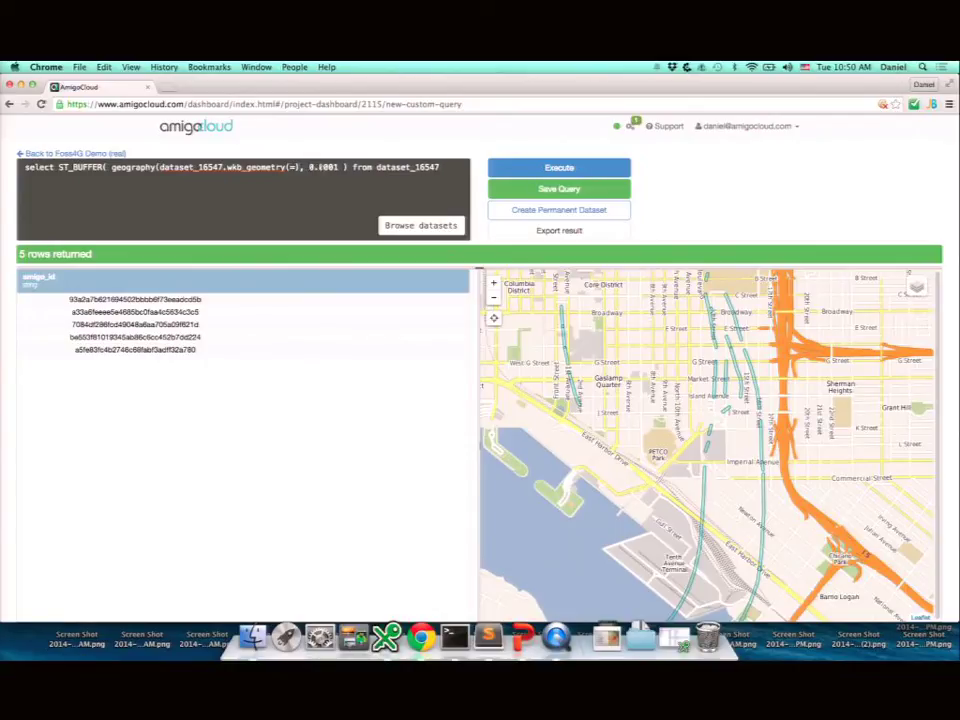
key(BackSpace)
key(BackSpace)
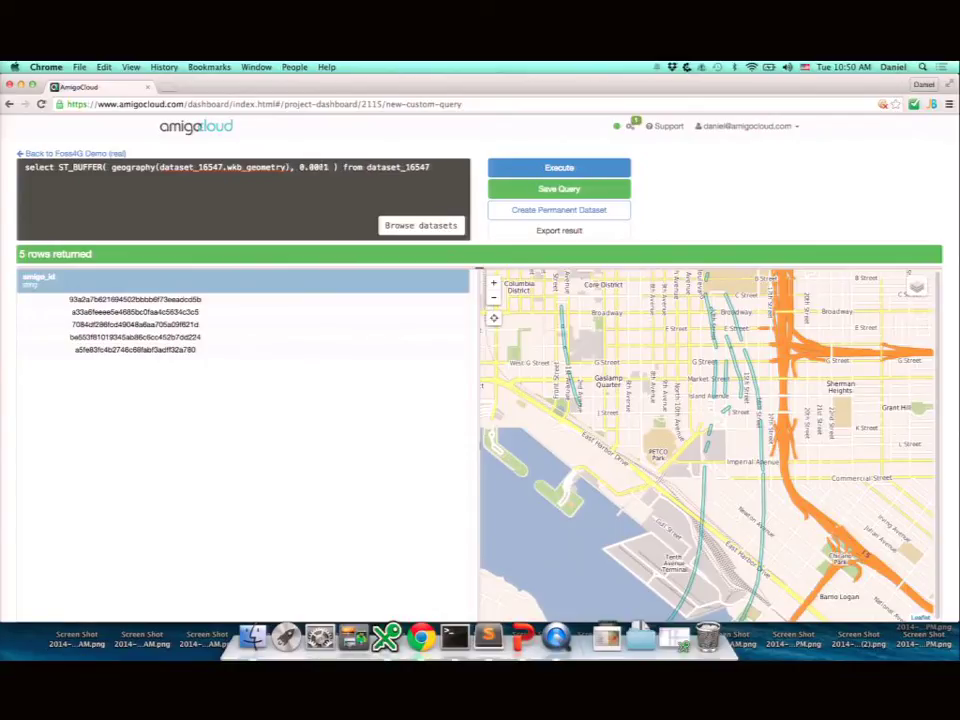
Step: Set the buffer distance in ST_BUFFER to 150
key(Right)
key(Right)
key(shift+Right)
key(shift+Right)
key(shift+Right)
key(shift+Right)
key(shift+Right)
key(shift+Right)
key(BackSpace)
text(100)
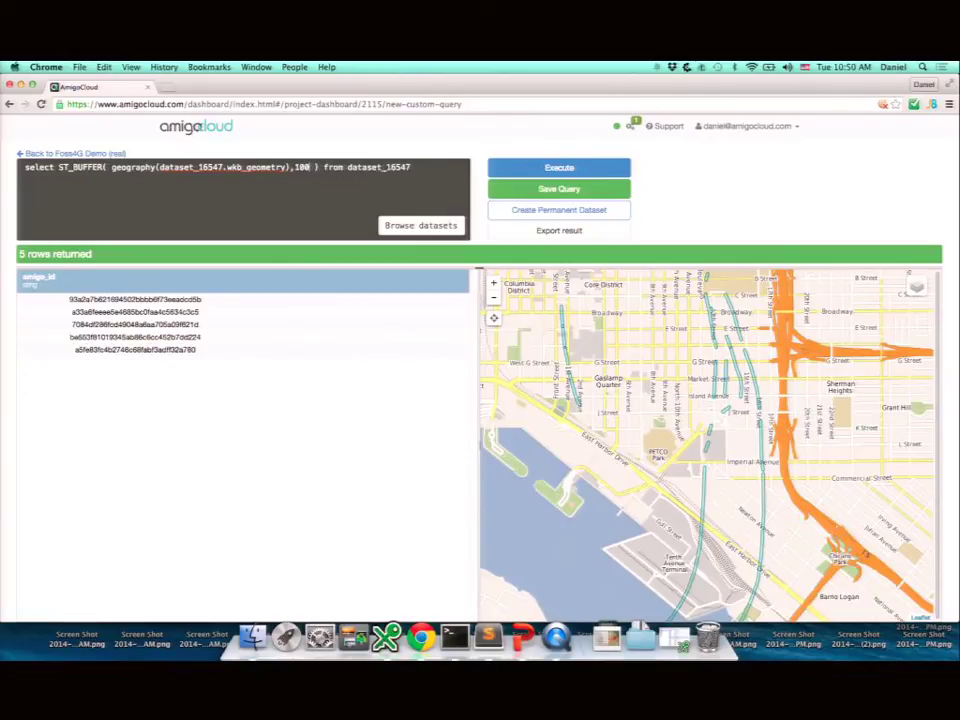
key(BackSpace)
key(BackSpace)
text(50)
Step: Cast the buffer result with "::geometry", execute the query and inspect the fault buffers on the map
key(Left)
key(Left)
key(Left)
text()::)
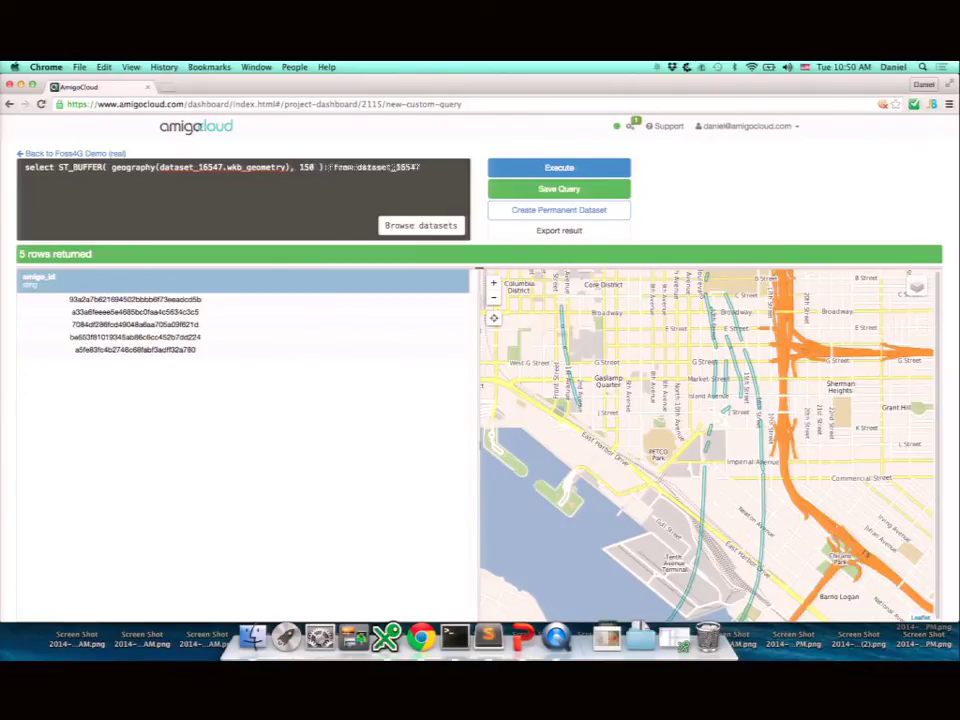
text(geom)
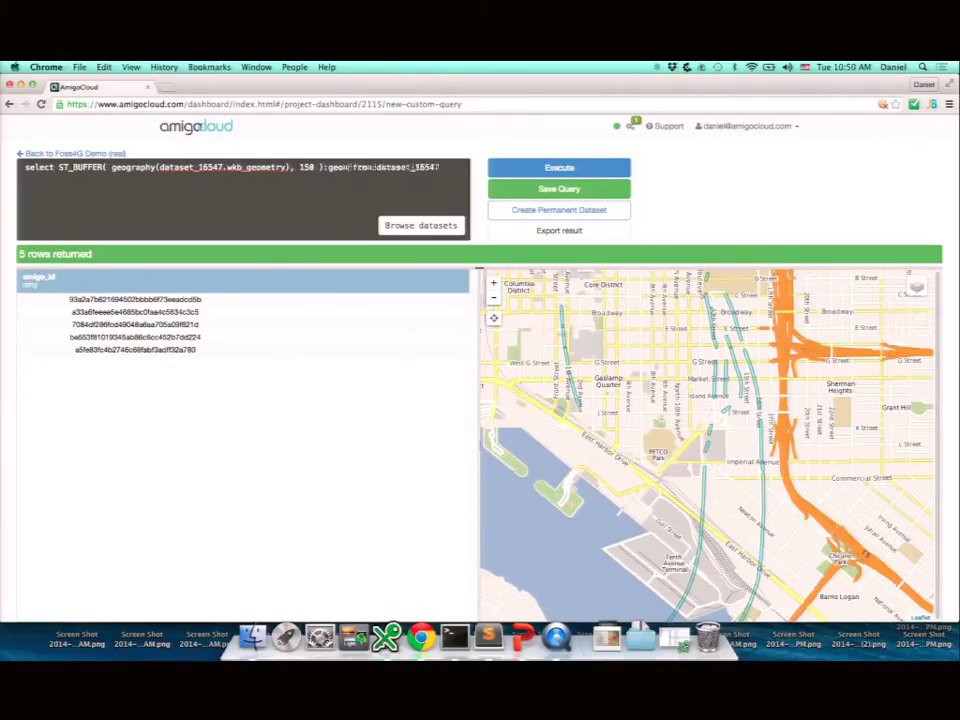
text(etry)
key(Left)
key(Left)
key(Left)
key(Left)
key(Left)
key(Left)
key(Left)
key(Left)
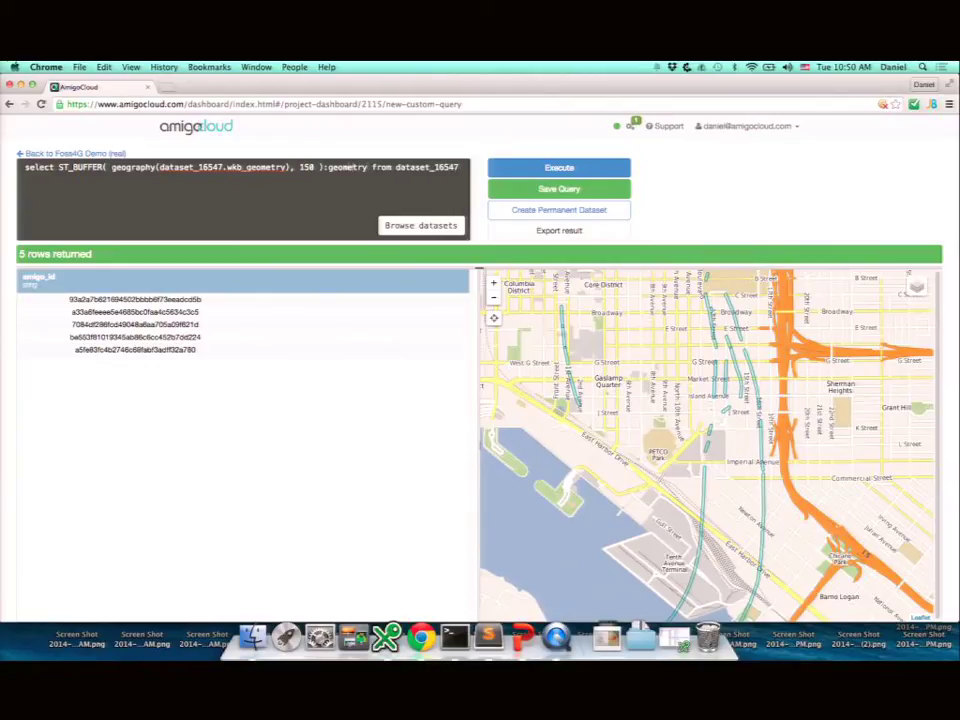
text(:)
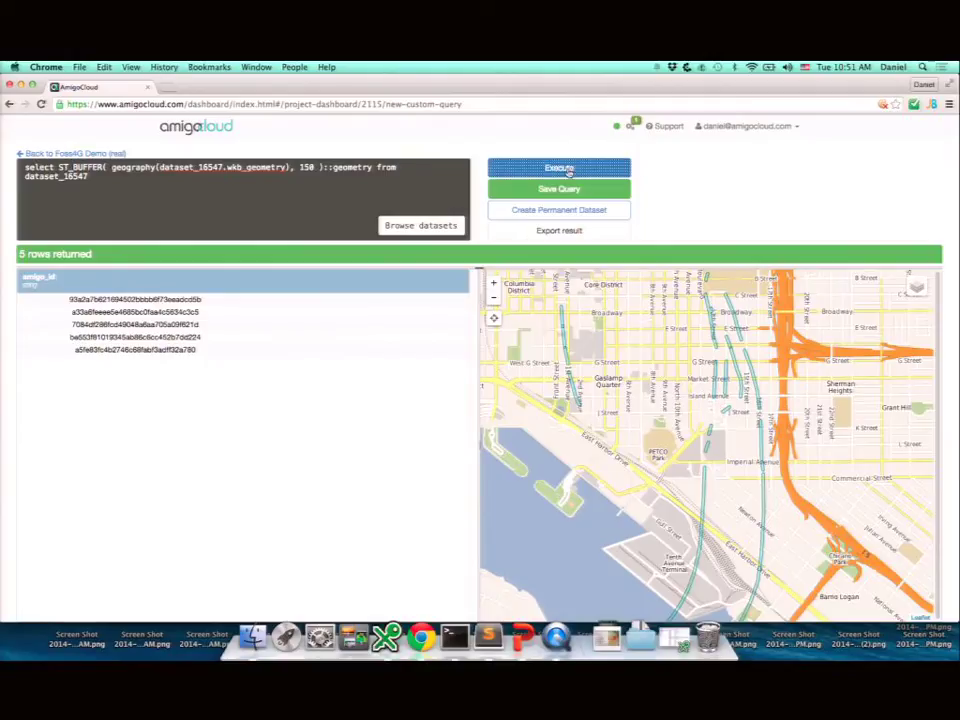
click(568, 170)
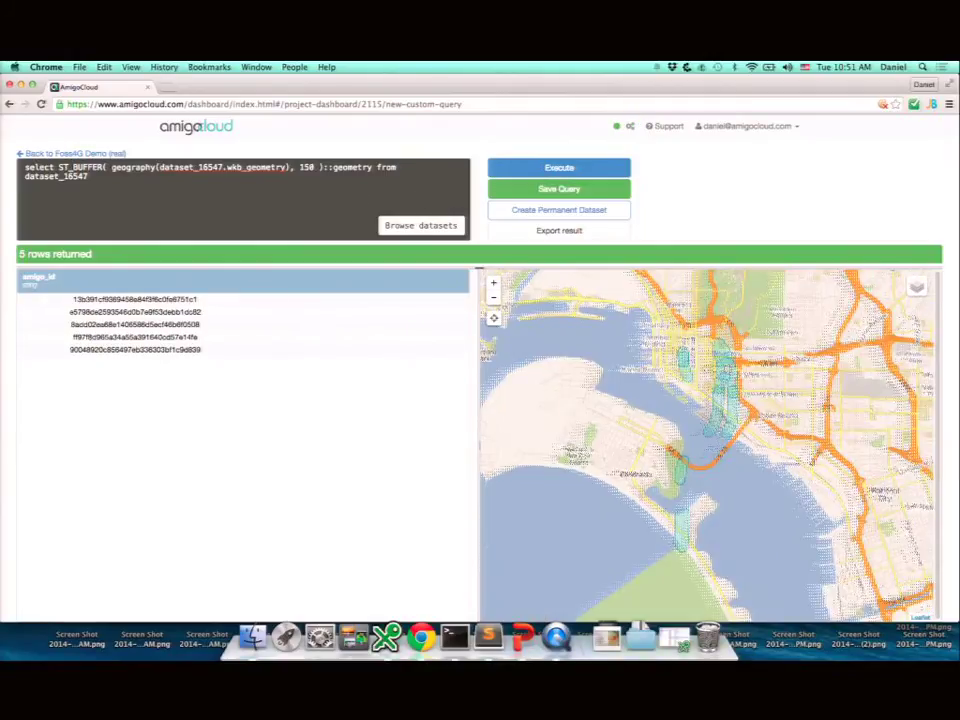
scroll(691, 362, up, 3)
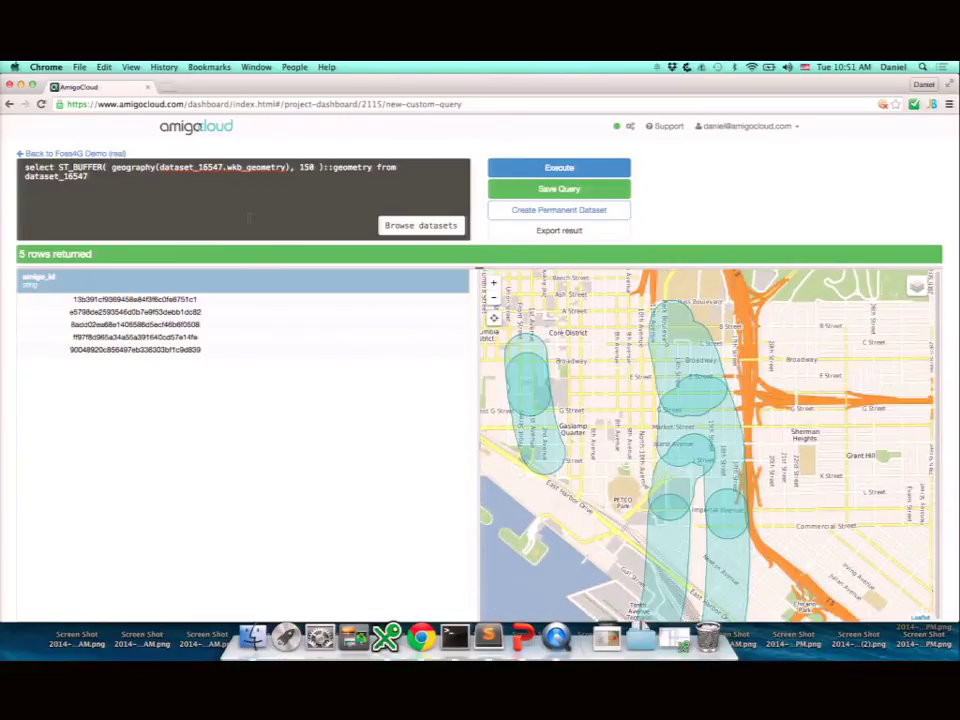
Step: Save the query under the name "buffer faults"
click(541, 190)
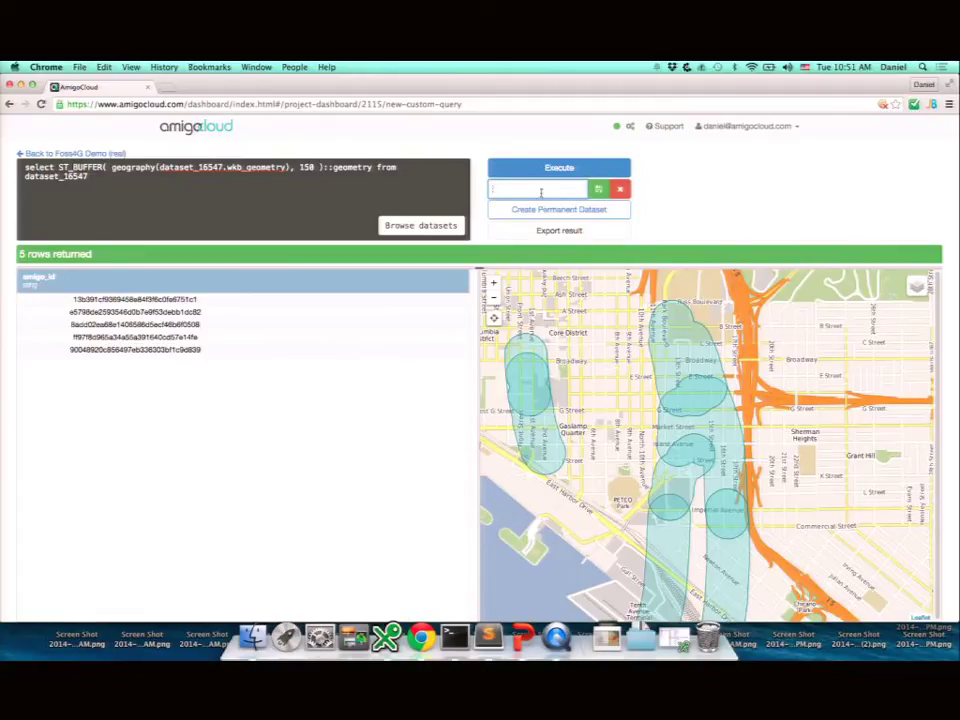
text(buffer faults)
key(Return)
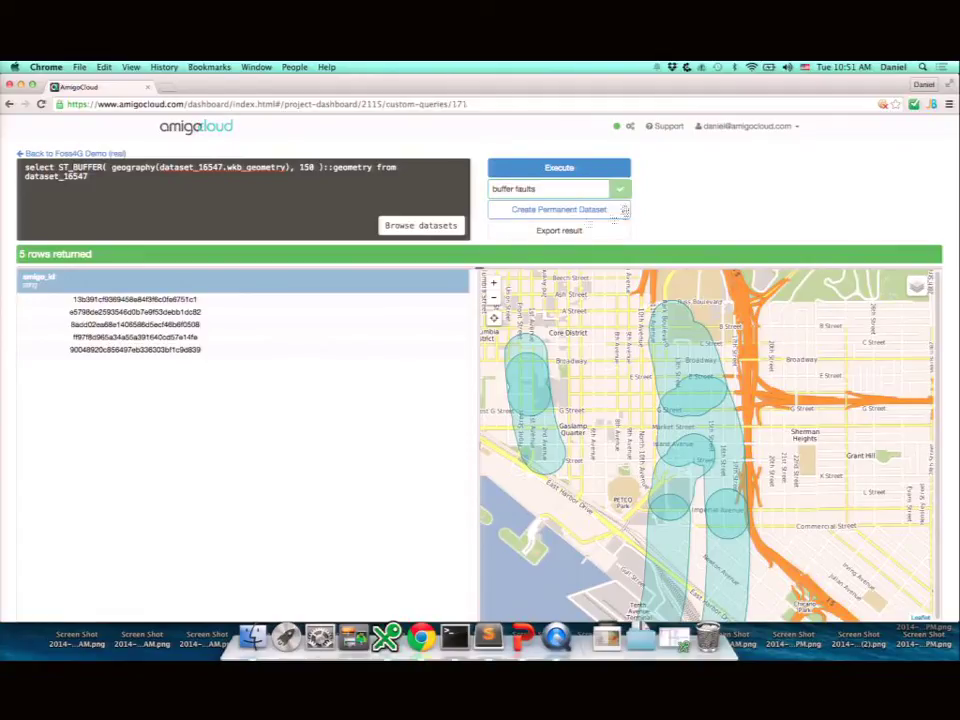
Step: Create a permanent dataset named "Buffered Fault Lines" from the query result
click(560, 212)
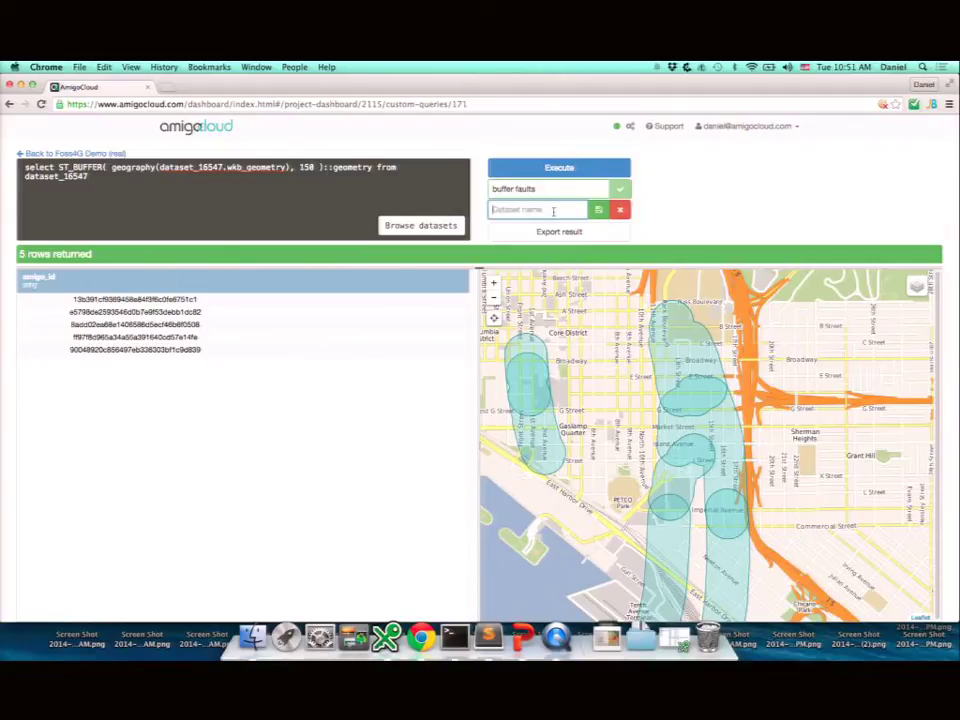
text(Buffered Fault Lines)
click(598, 211)
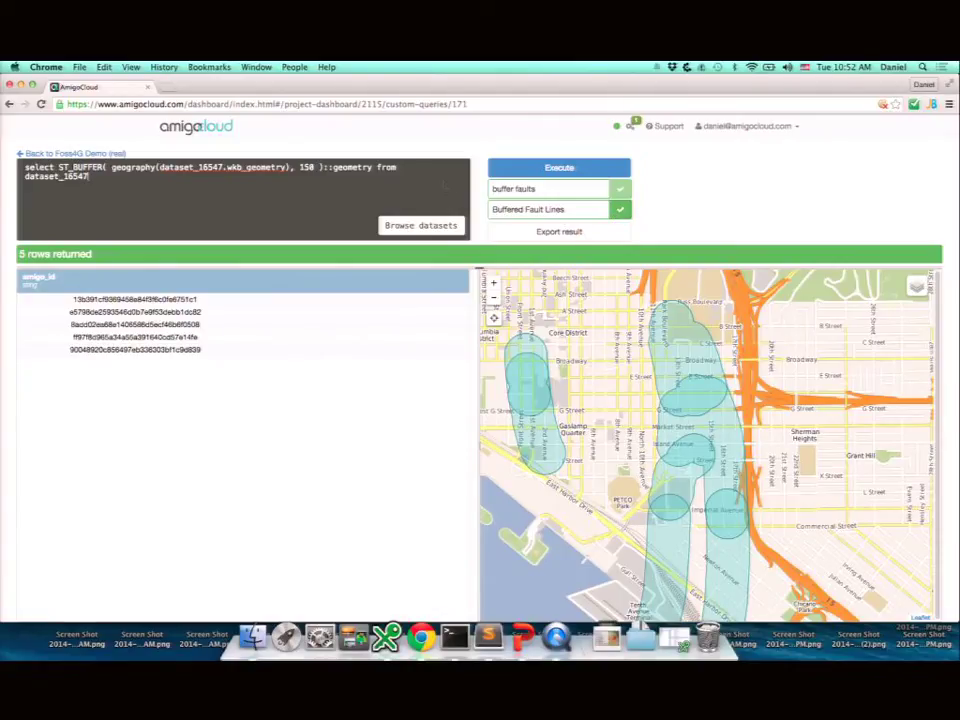
Step: Clear the buffer query and begin a new one with "select"
drag(445, 185, 50, 160)
key(BackSpace)
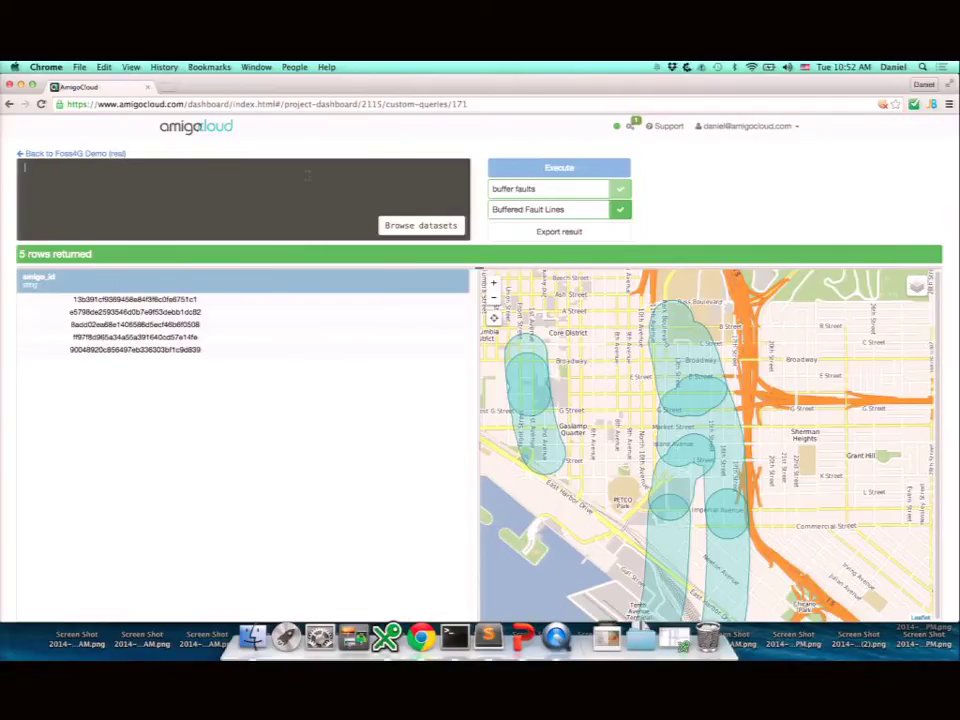
text(select)
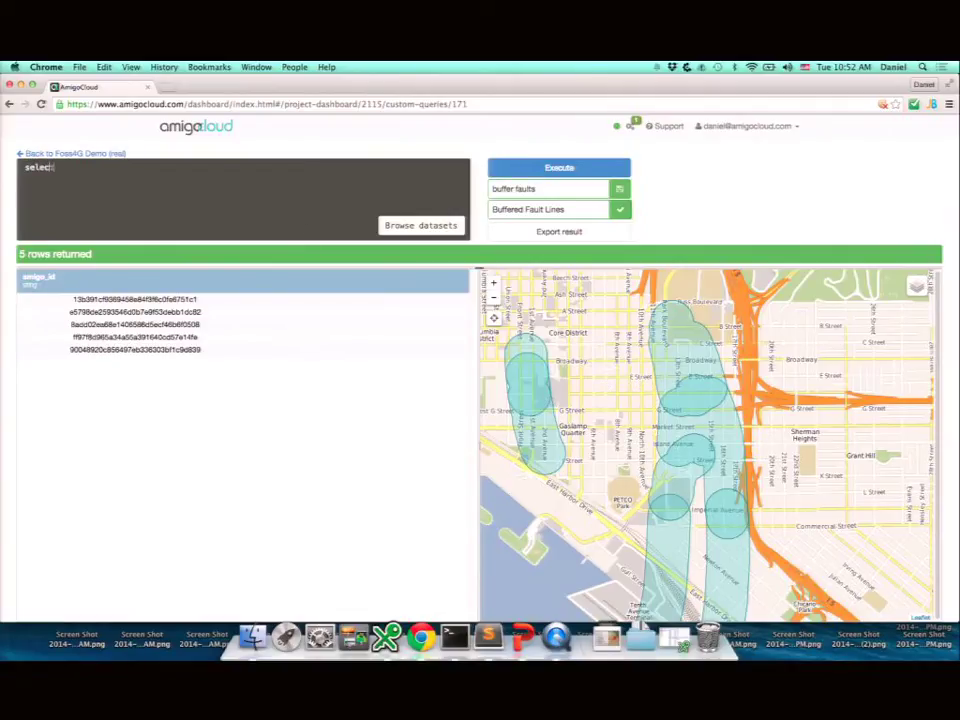
text( * from s)
key(BackSpace)
key(BackSpace)
key(BackSpace)
key(BackSpace)
key(BackSpace)
key(BackSpace)
key(BackSpace)
key(BackSpace)
key(BackSpace)
Step: Write a query selecting all Parcels fields (dataset_16546.*) from the Parcels dataset and the Buffered Fault Lines dataset, dataset_16565
click(426, 225)
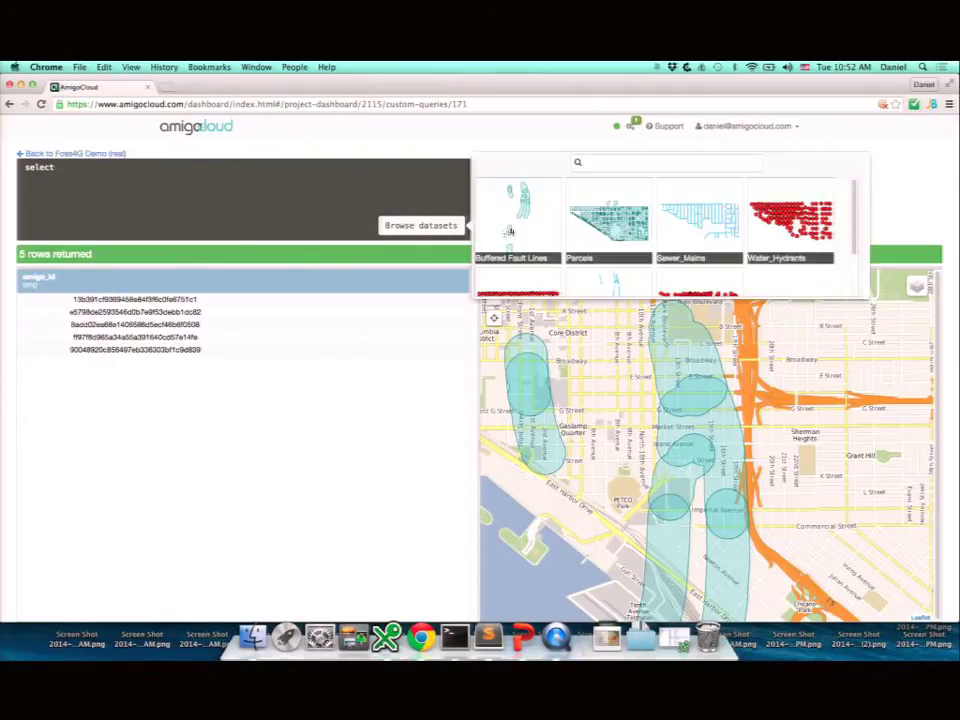
click(509, 231)
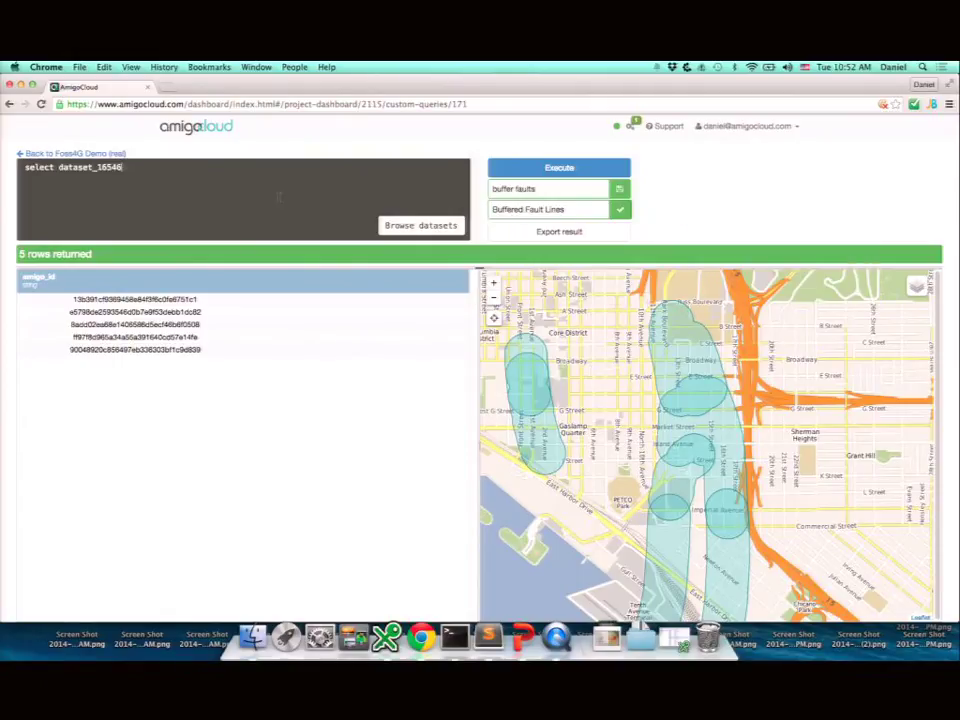
text(.* from)
click(395, 226)
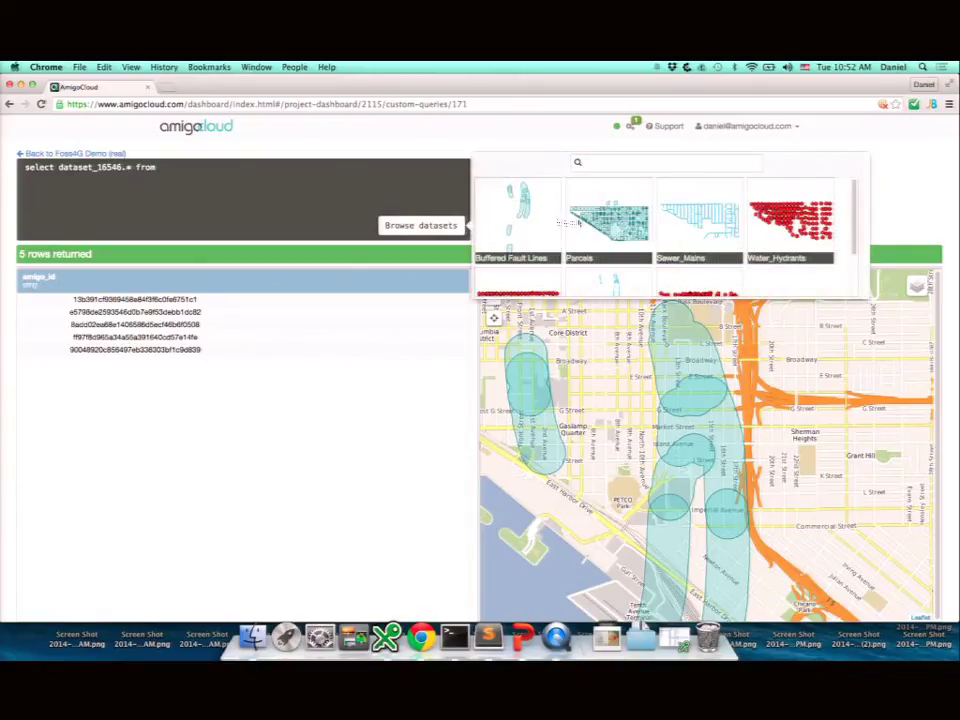
click(512, 218)
text(,)
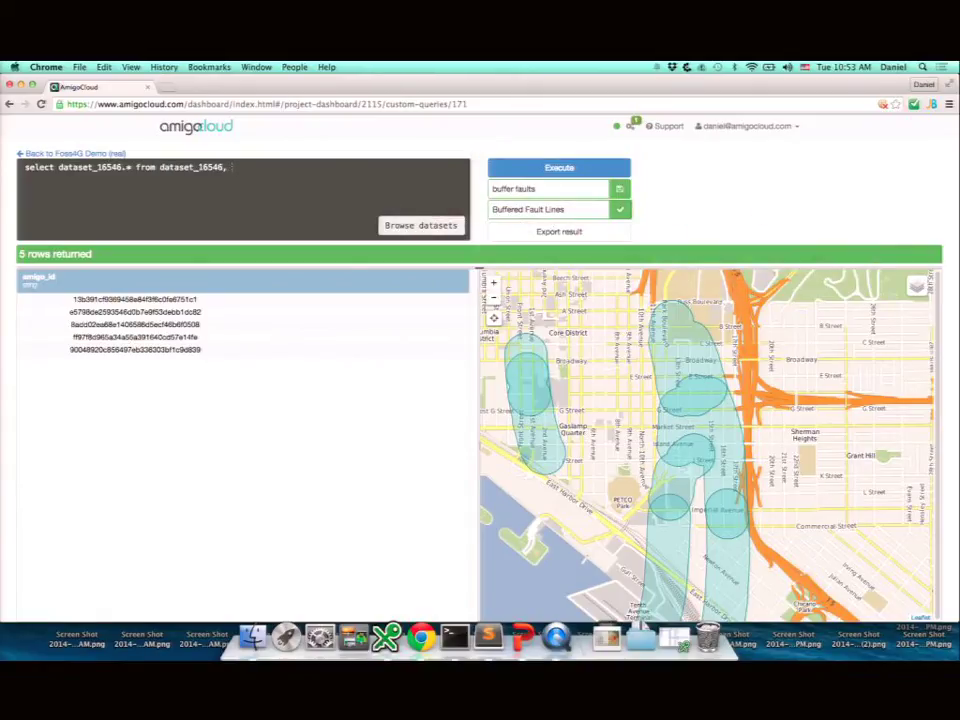
click(436, 225)
click(508, 223)
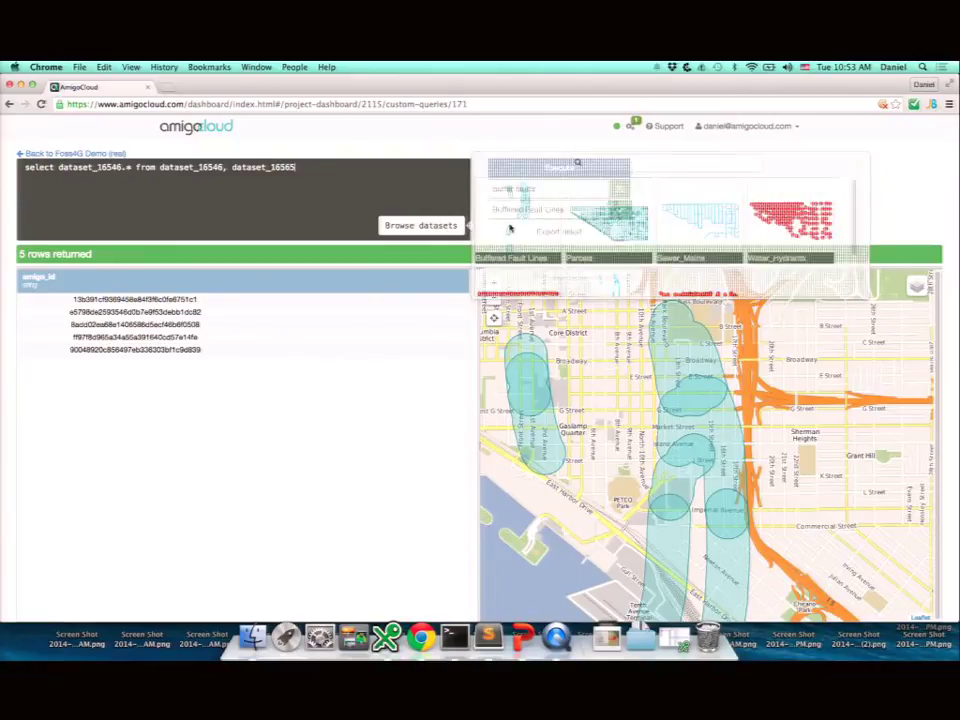
Step: Add a where ST_INTERSECTS( condition on a new line with dataset_16565.wkb_geometry as its first geometry
key(Return)
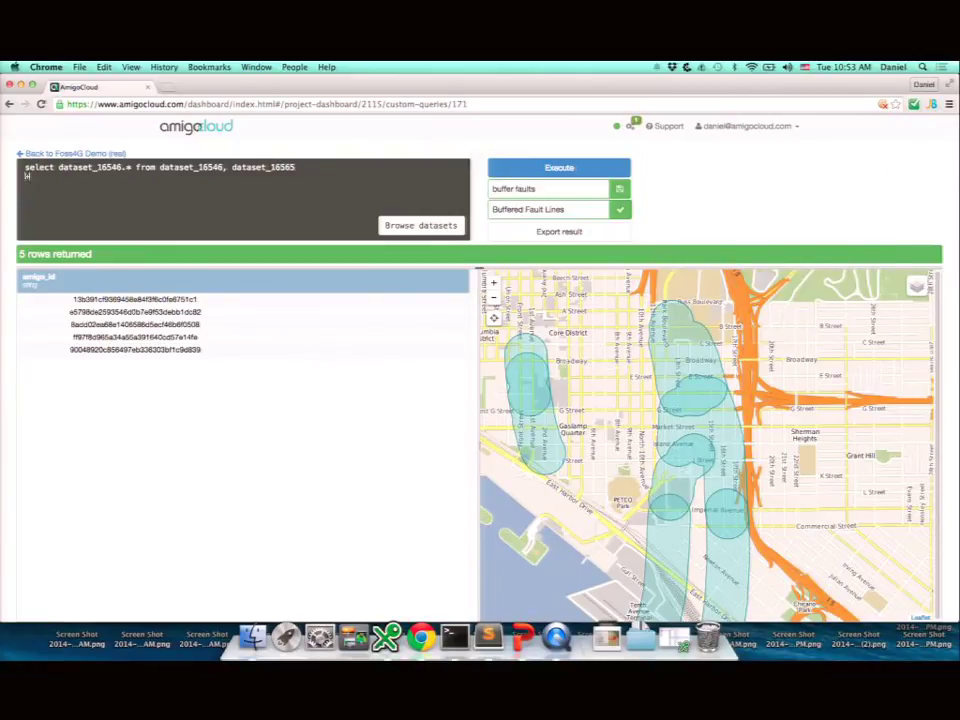
text(where ST_INTERSECTS( dataset)
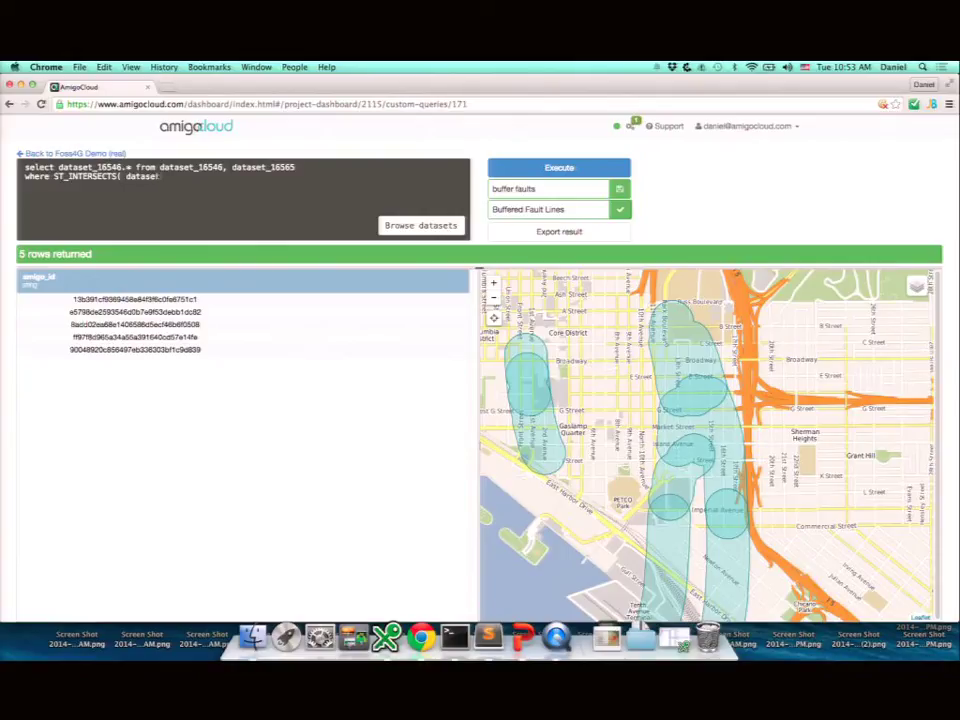
text(_)
key(BackSpace)
key(BackSpace)
key(BackSpace)
key(BackSpace)
key(BackSpace)
key(BackSpace)
key(BackSpace)
key(BackSpace)
key(BackSpace)
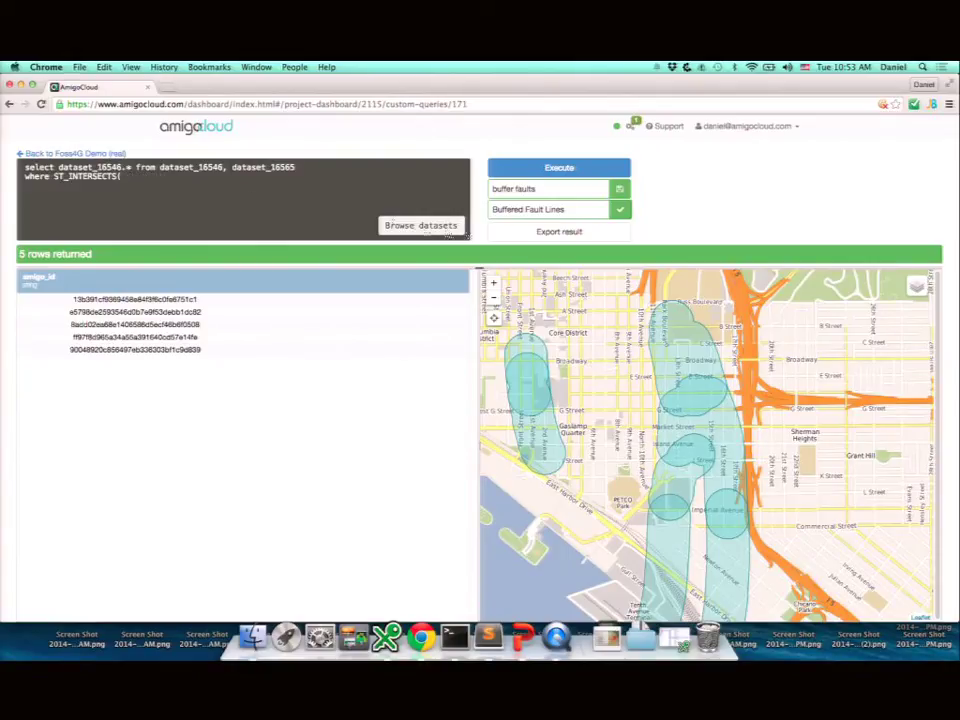
click(397, 224)
click(397, 224)
text(dataset_16565.wkb_geometr)
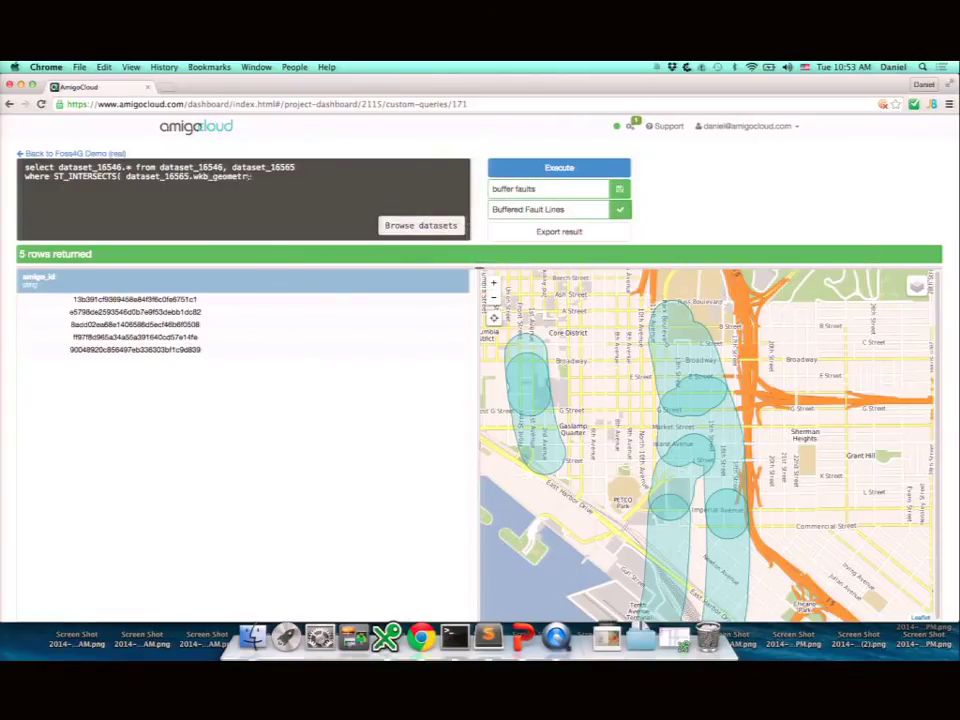
text(y,)
Step: Complete the intersection condition with the Parcels geometry, dataset_16546.wkb_geometry, and try to execute the query
click(421, 225)
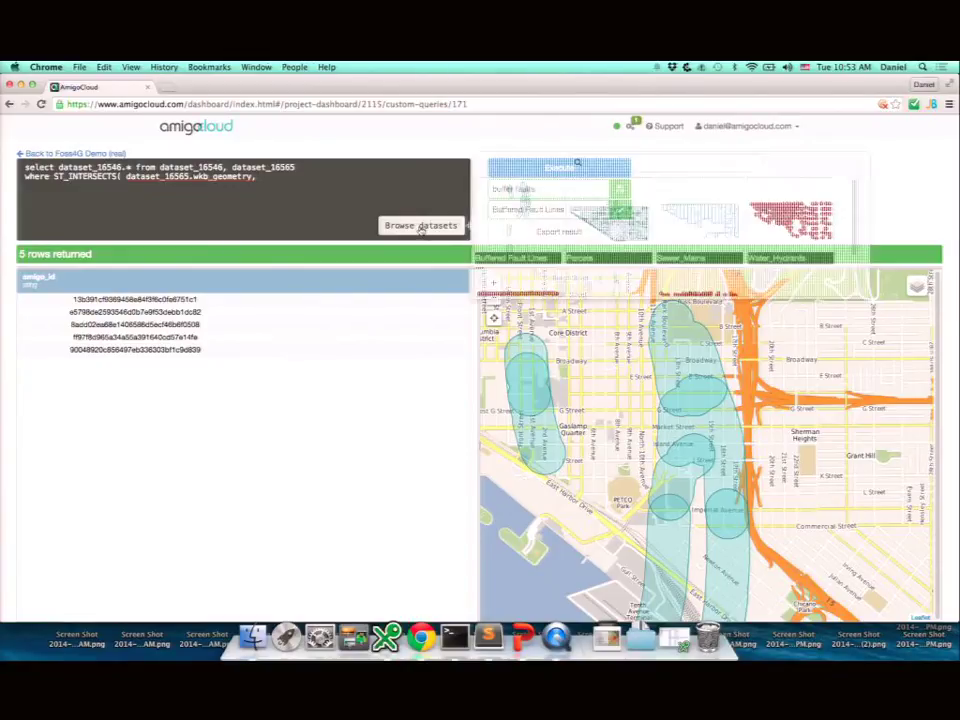
click(604, 219)
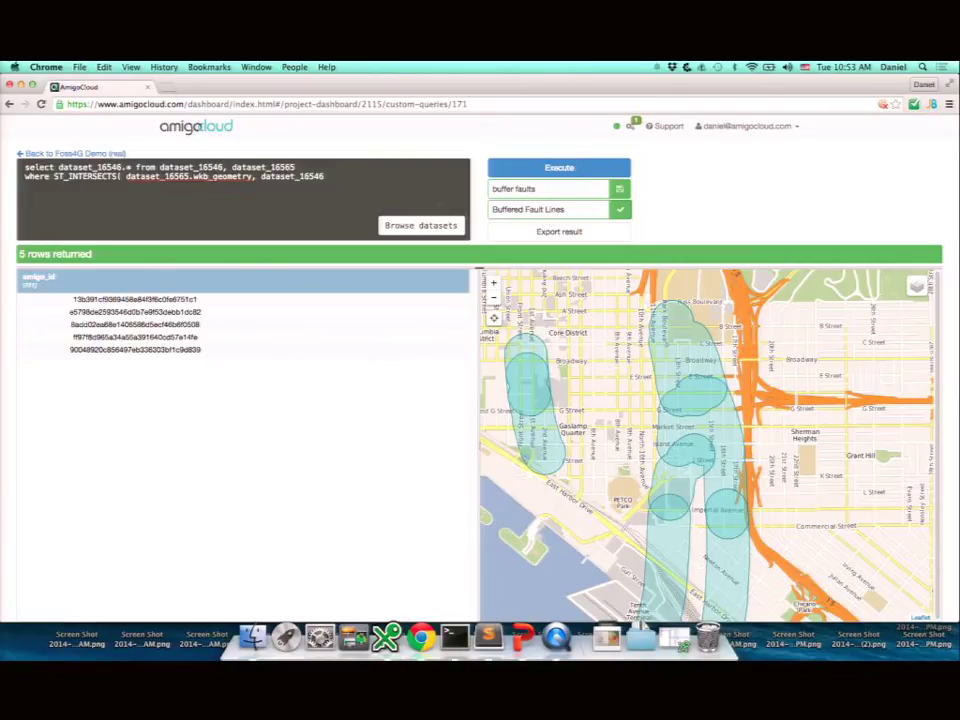
text(.wkb_geometry))
click(491, 172)
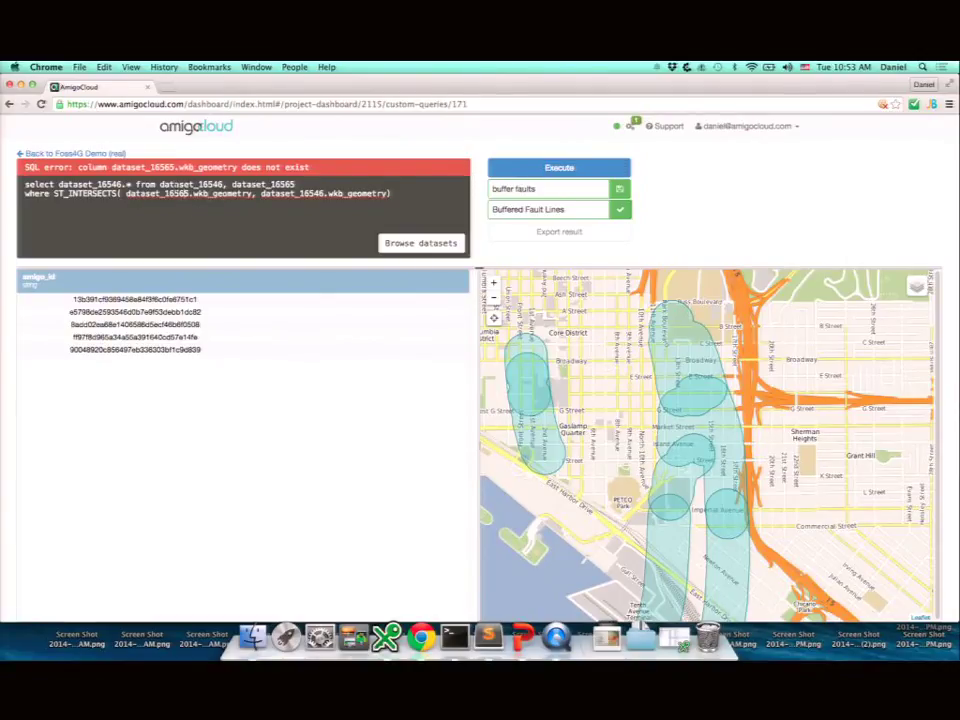
Step: Check the references to the Buffered Fault Lines dataset in the query against the reported geometry column
double_click(192, 184)
key(Right)
key(Right)
key(shift+End)
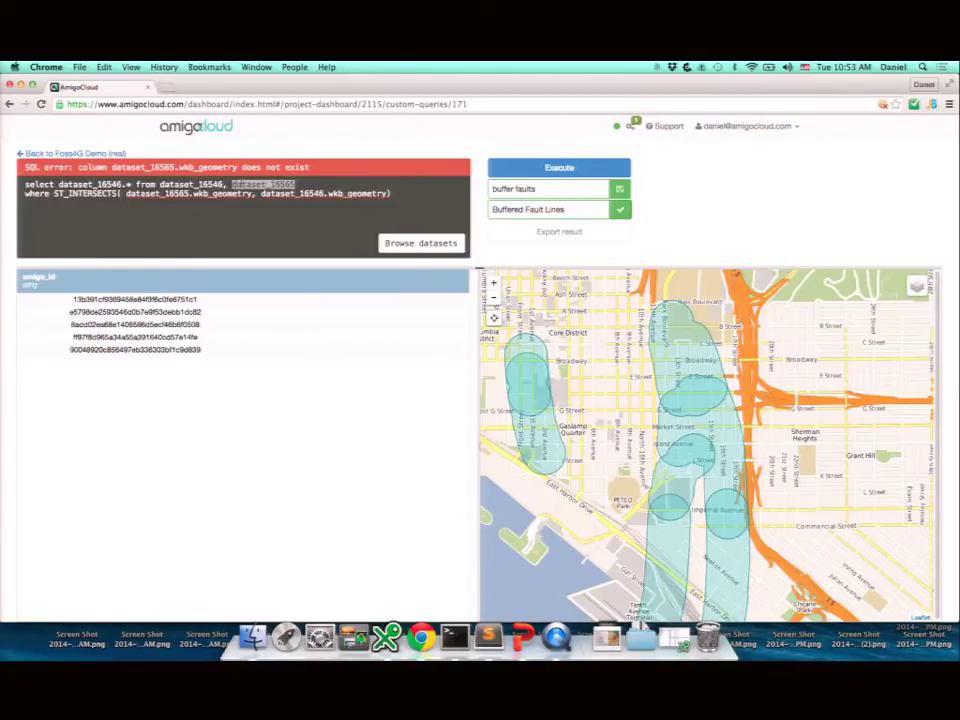
key(Down)
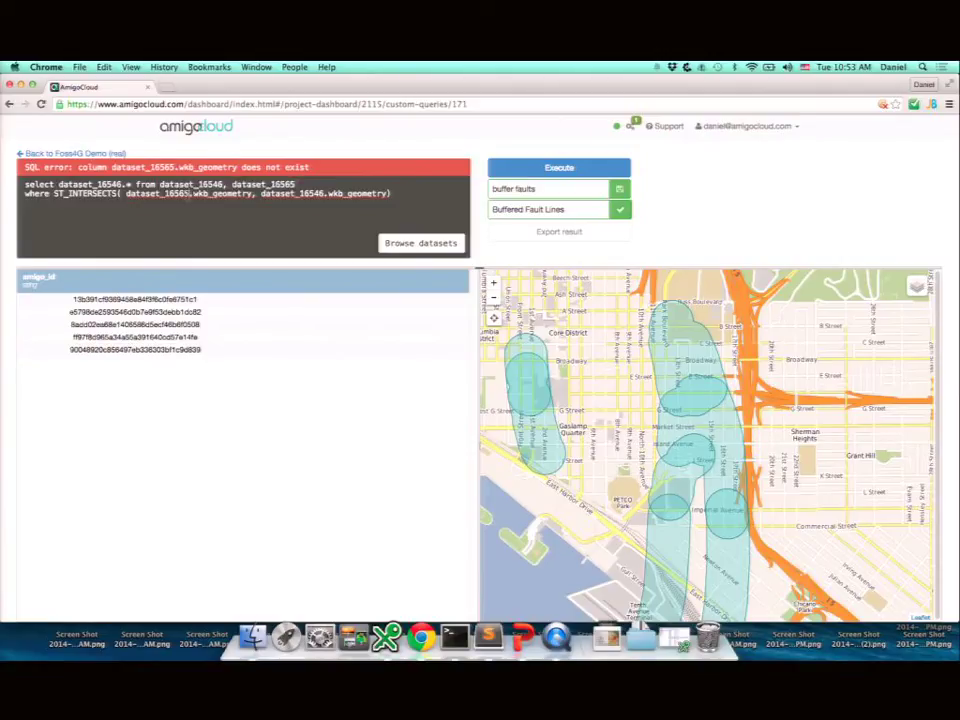
key(End)
Step: Reopen the saved "buffer faults" query, alias the buffer result "as wkb_geometry" and execute it
click(70, 153)
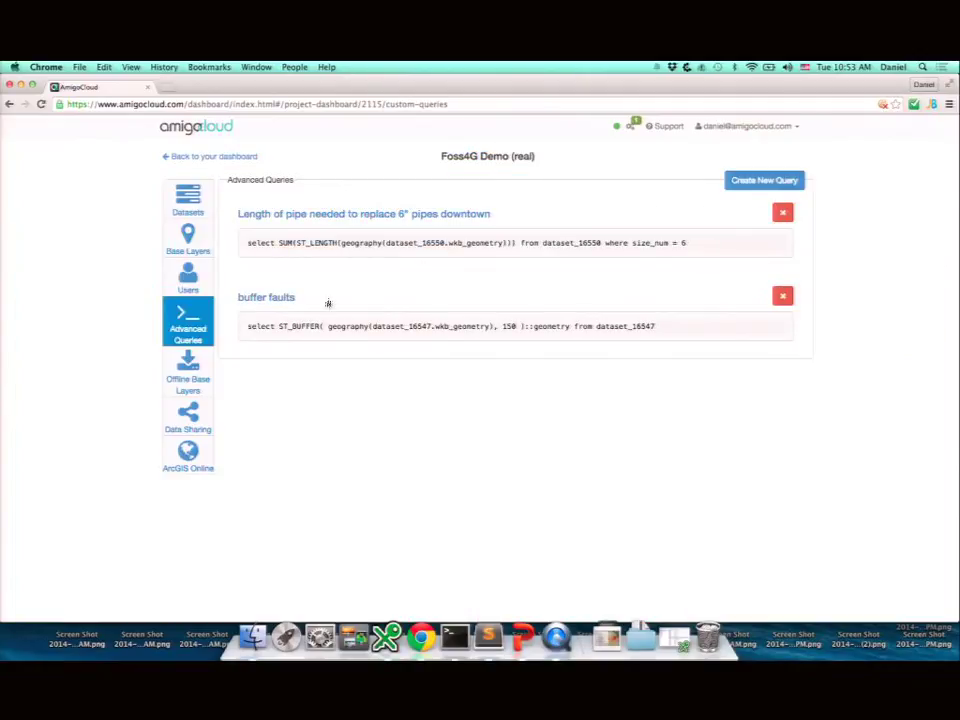
click(289, 302)
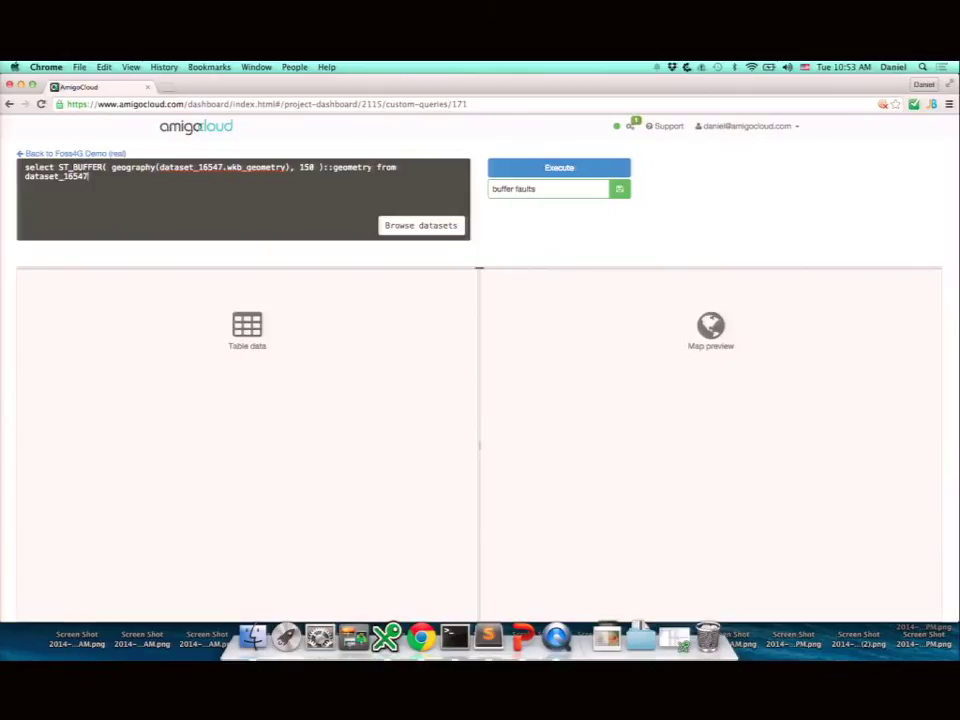
click(372, 167)
text(as wkb_geometry)
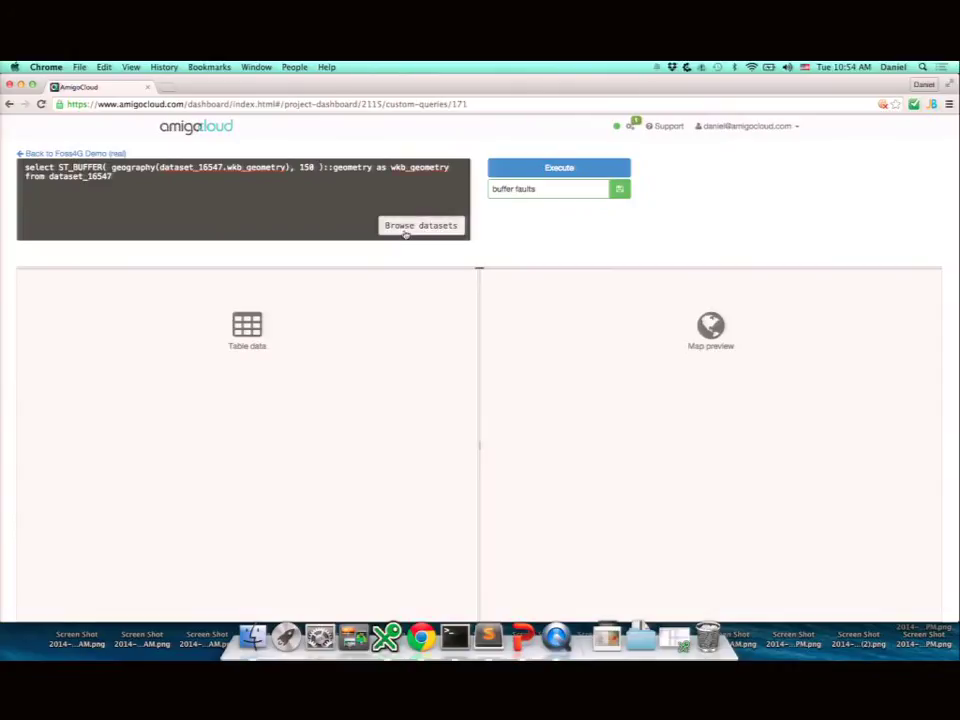
click(558, 168)
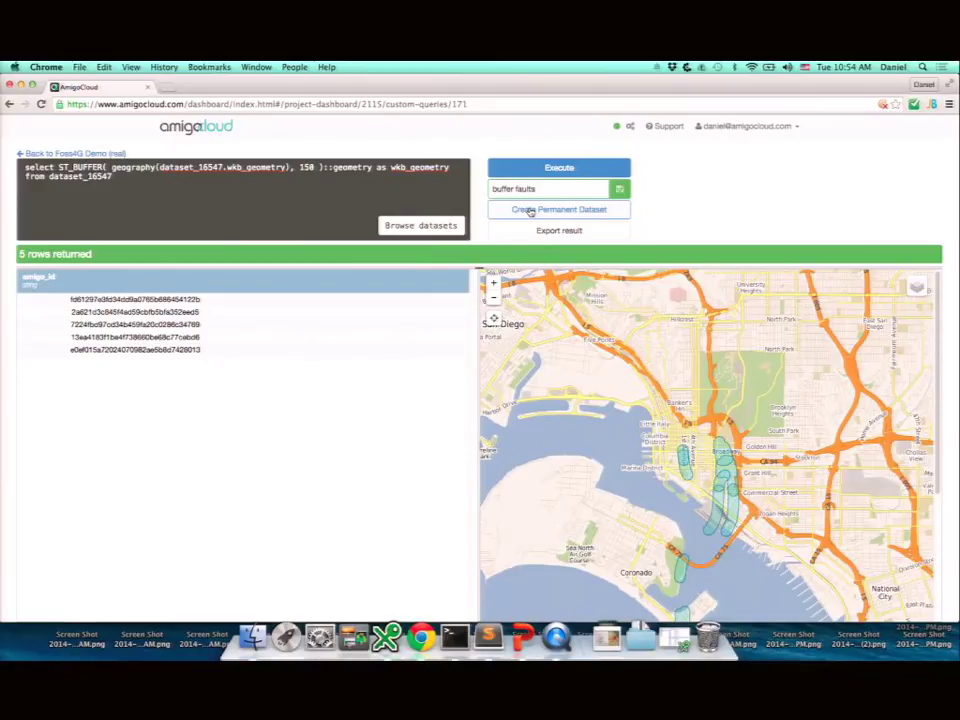
Step: Create a permanent dataset named "buffered faults 2" from the query result
click(530, 210)
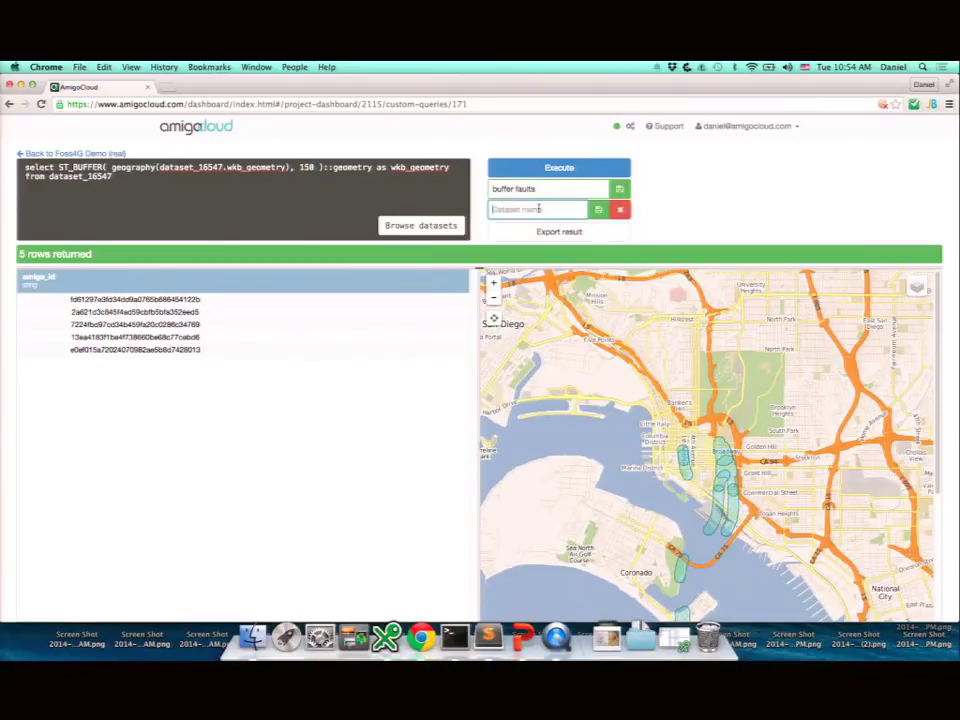
text(buffered faults 2)
click(598, 209)
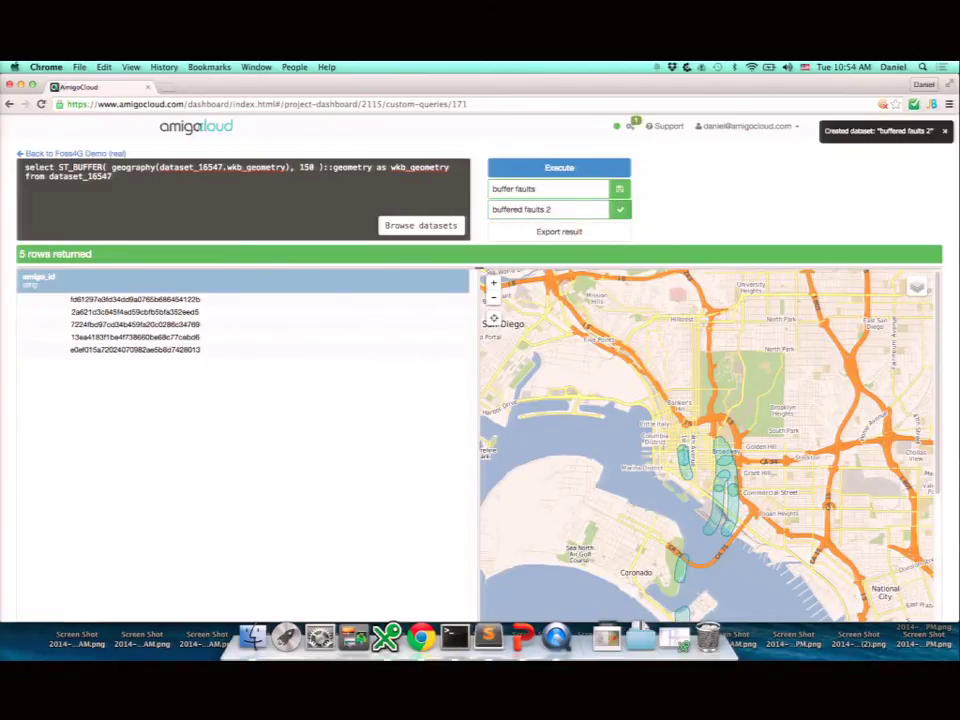
Step: Clear the buffer query and begin a new one selecting all Parcels fields with "select dataset_16546.* from"
key(super+a)
key(BackSpace)
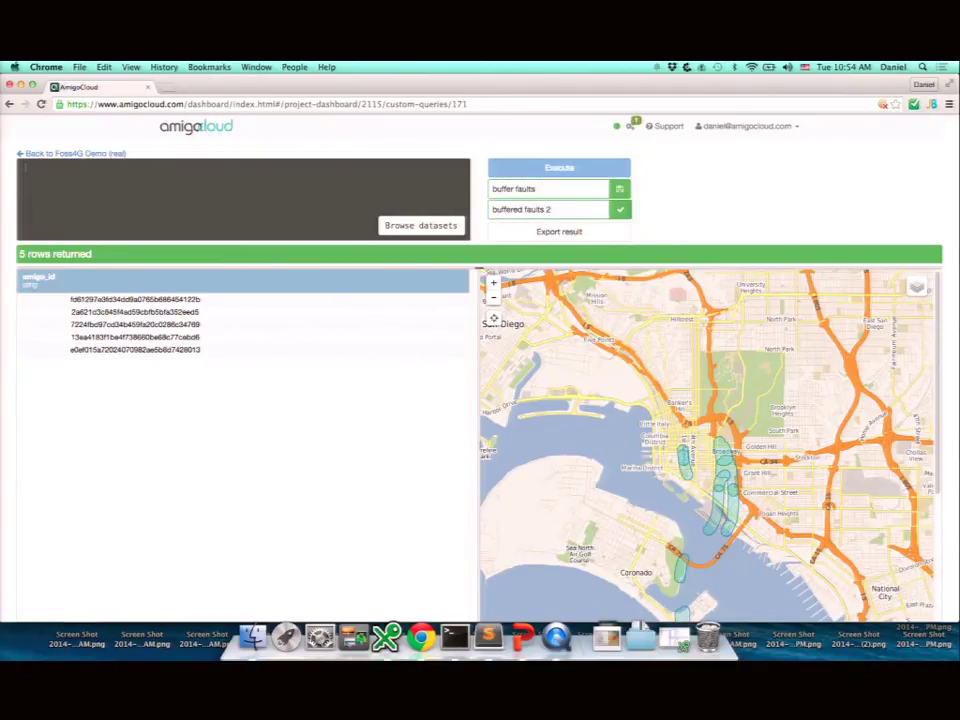
text(select * )
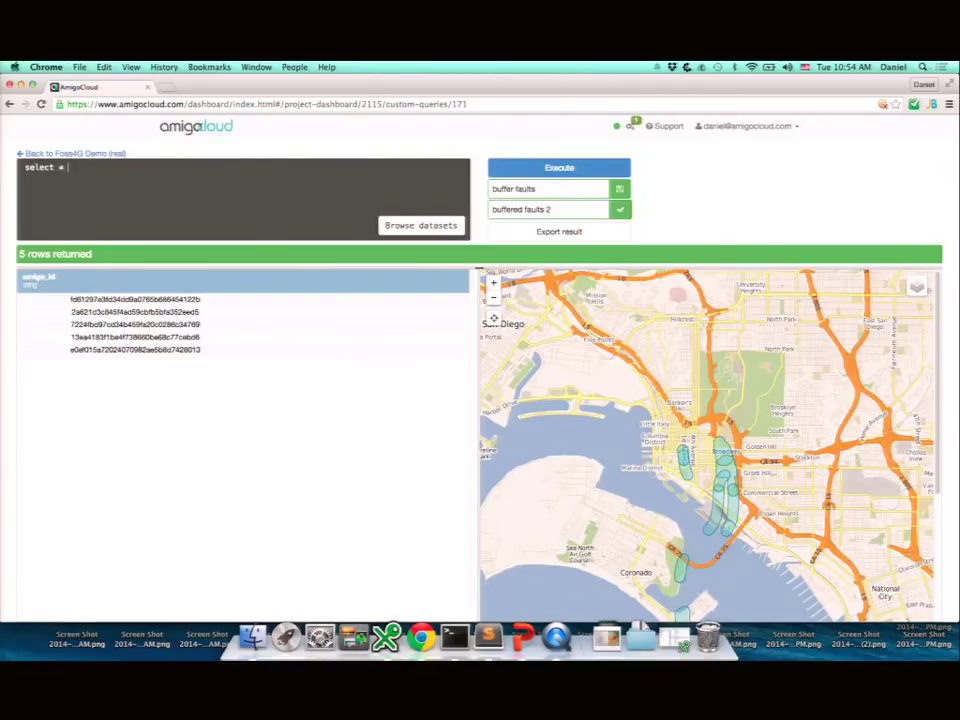
text(from)
key(BackSpace)
key(BackSpace)
key(BackSpace)
click(395, 224)
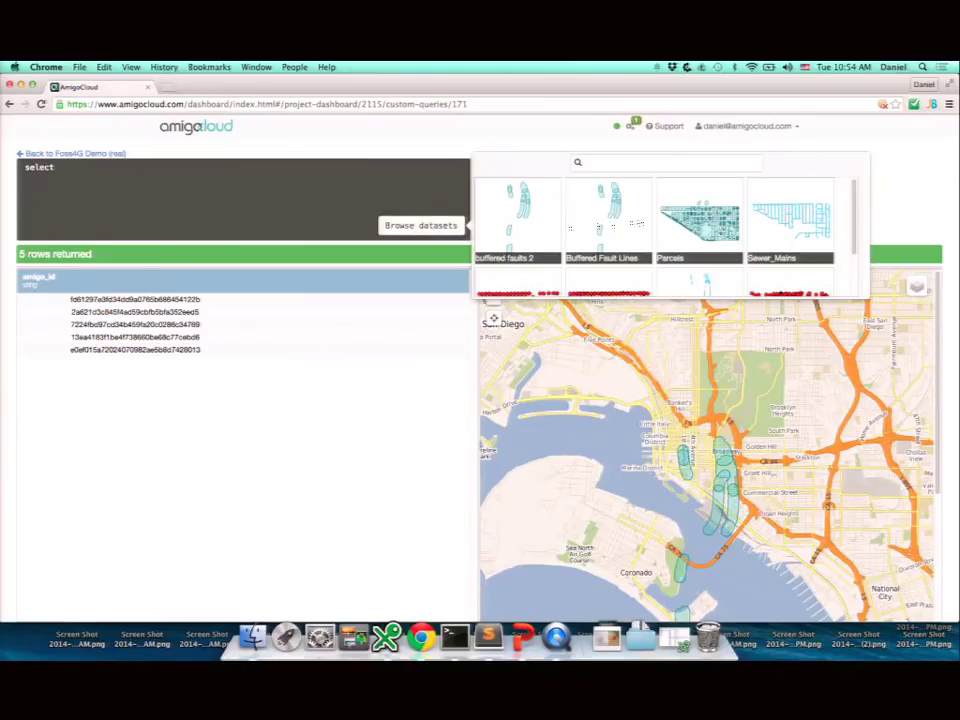
click(661, 236)
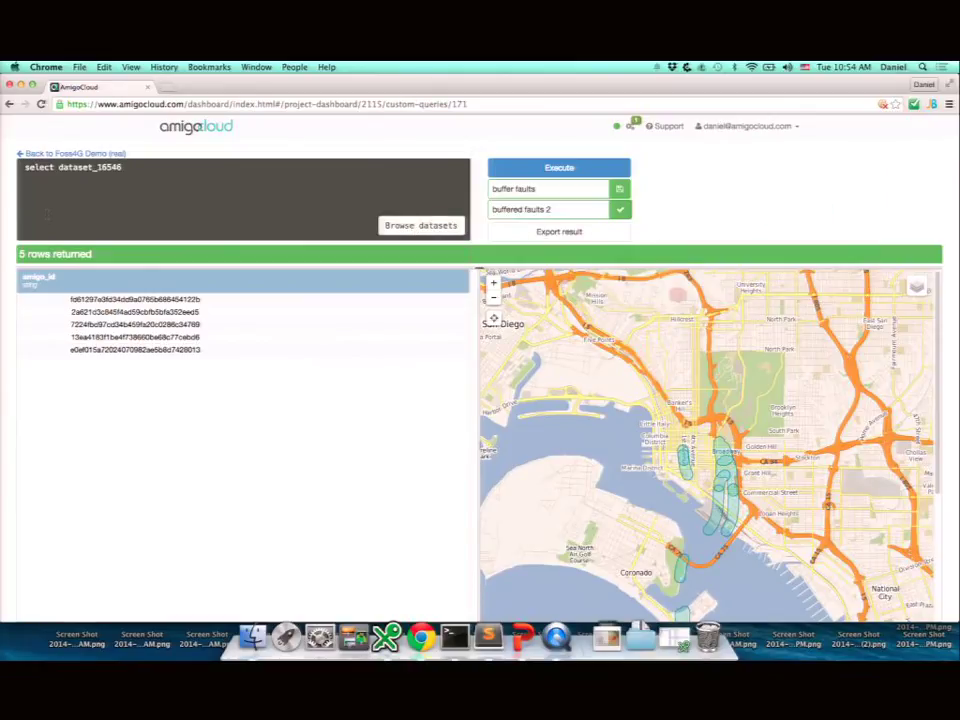
text(* from)
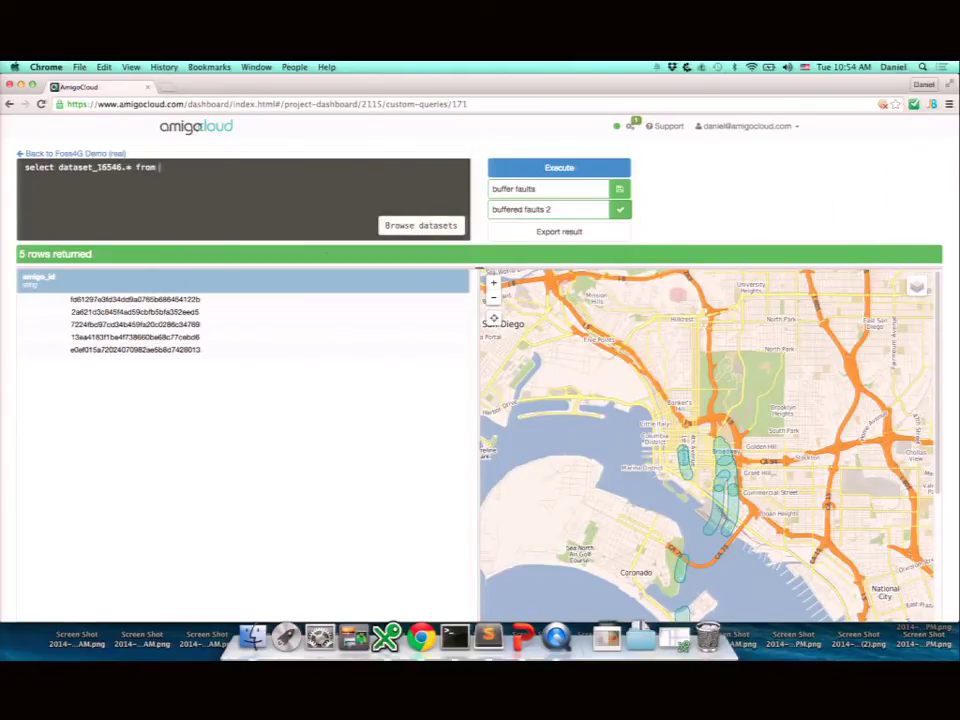
Step: List the Parcels dataset and the "buffered faults 2" dataset as the sources of the query
click(392, 224)
click(718, 224)
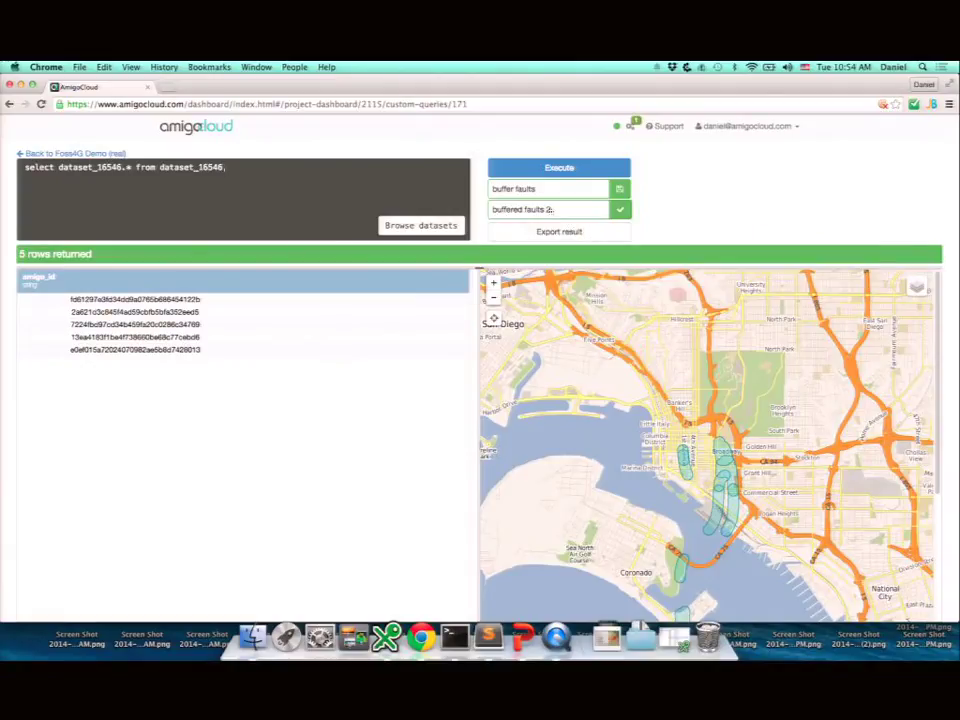
click(447, 227)
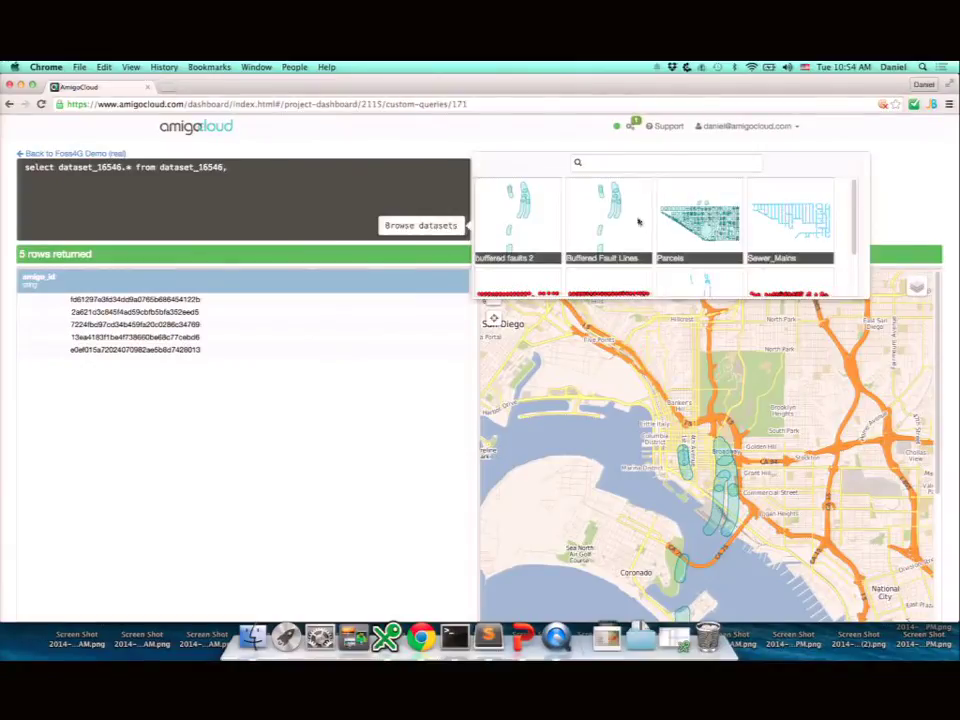
click(542, 227)
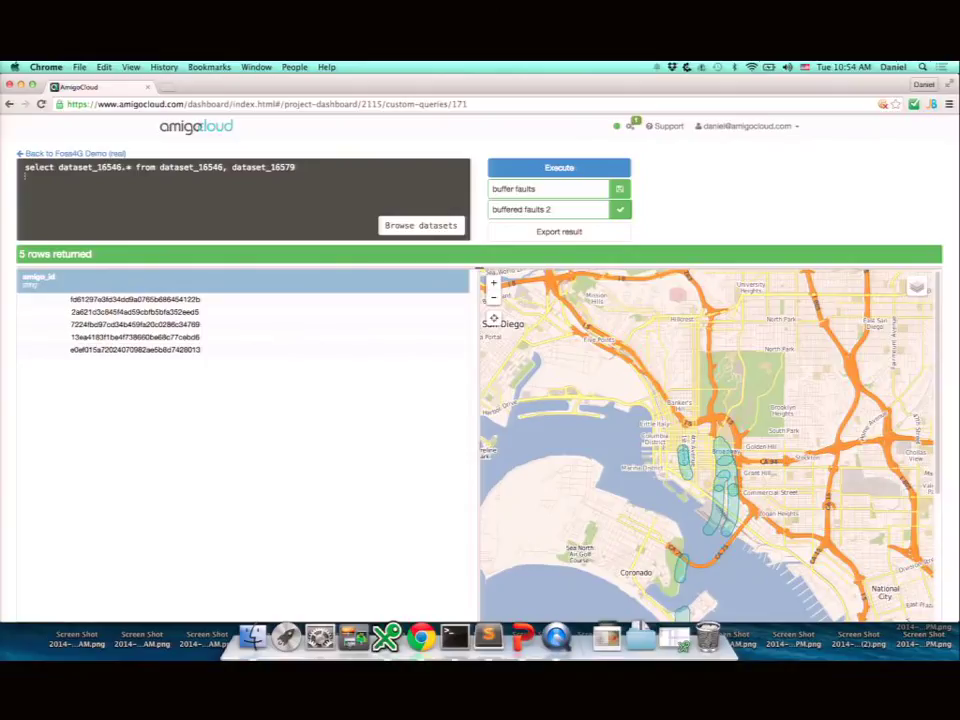
Step: Add a where ST_INTERSECTS( condition on a new line, starting with the "buffered faults 2" geometry, dataset_16579.wkb_geometry
key(Return)
text(where ST_INTERSECTS()
click(419, 224)
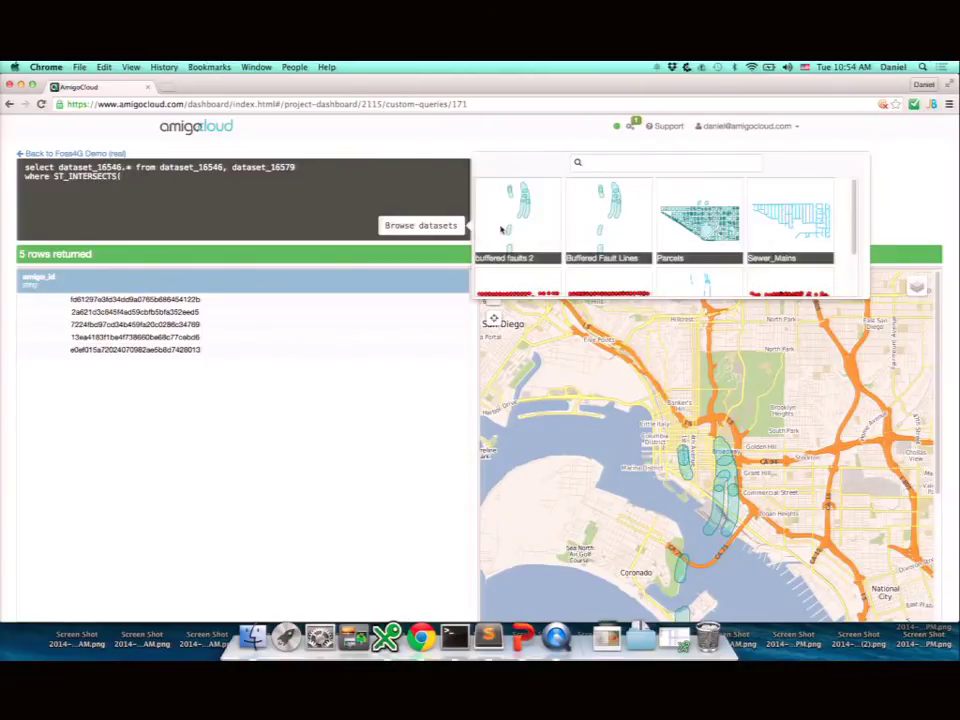
click(482, 223)
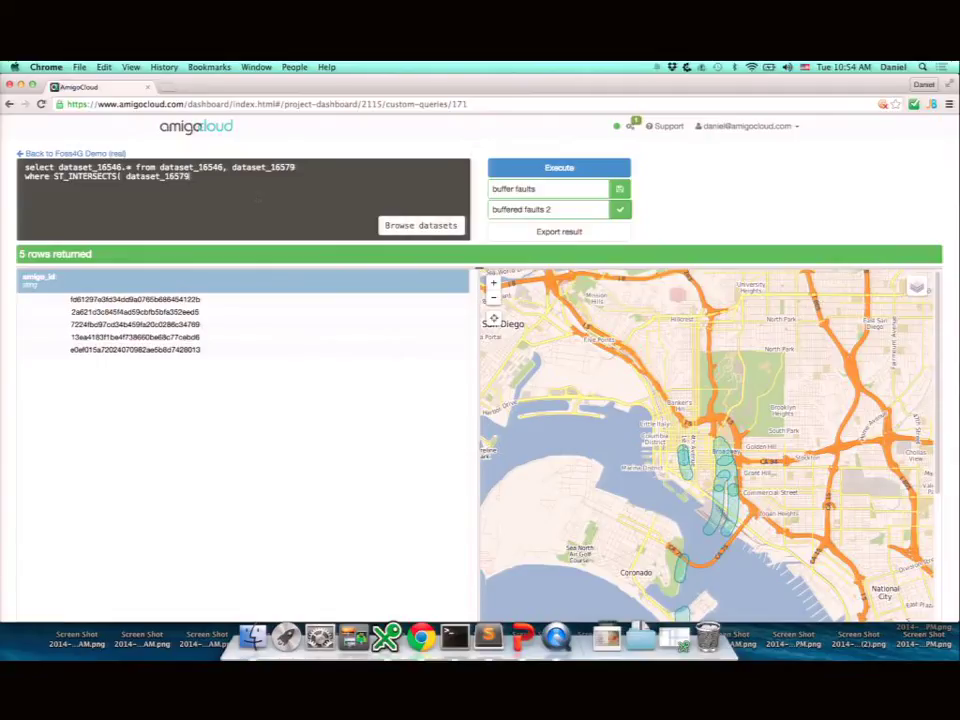
text(.wkb_geometry,)
Step: Complete the intersection condition with the Parcels geometry as dataset_16546.wkb_geometry and execute the query
click(420, 225)
click(661, 229)
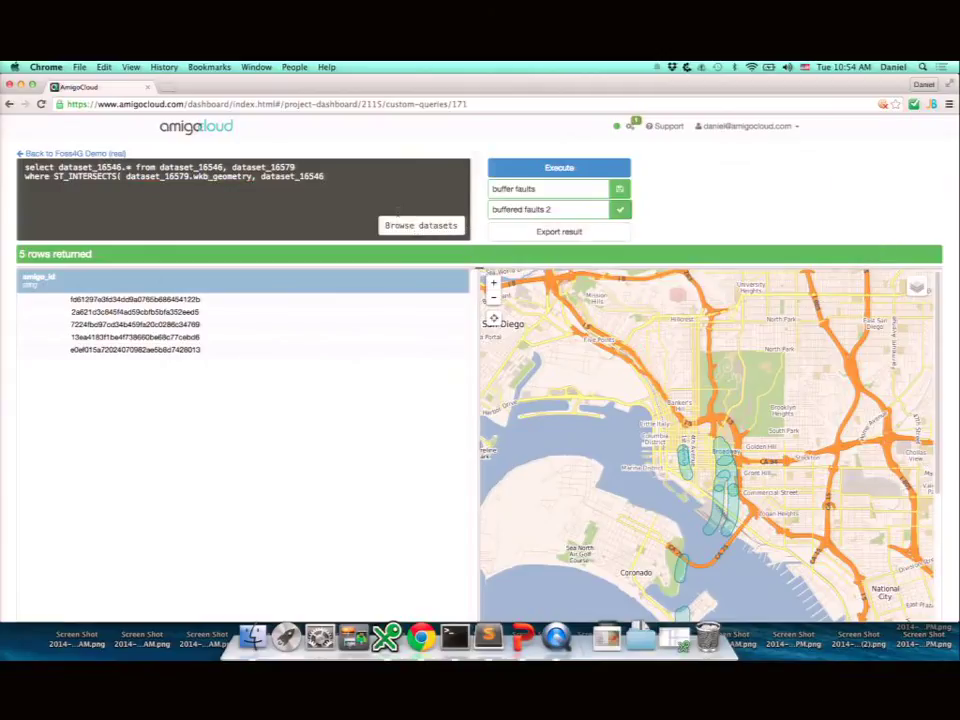
text(.geometry))
click(585, 170)
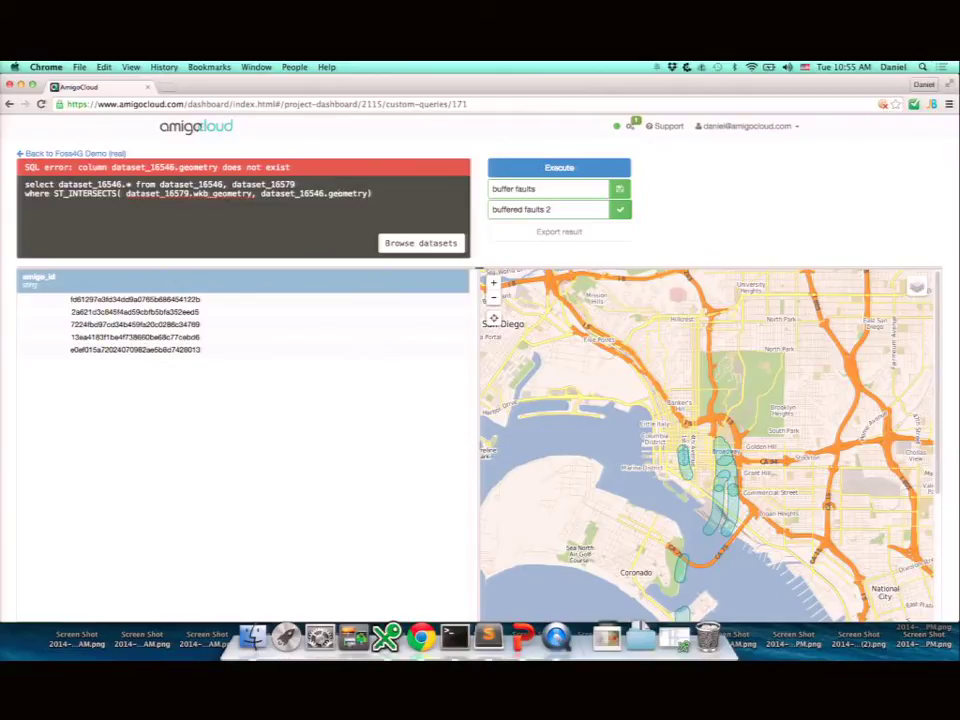
text(wkb_)
click(559, 168)
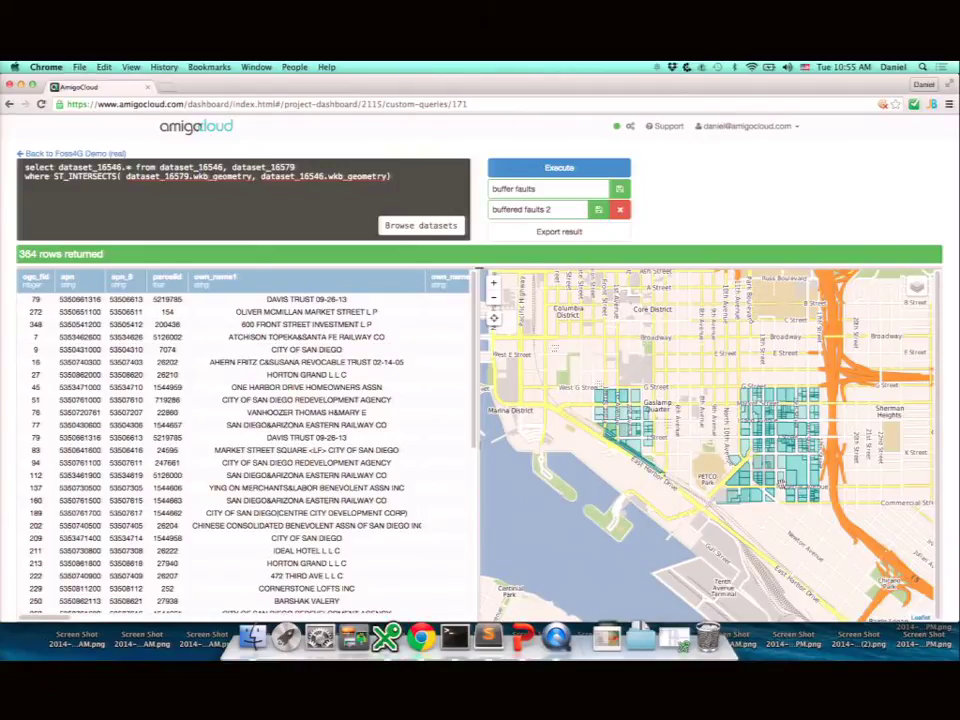
Step: Name the intersection query result "Earthquake warning parcels" and save it as a dataset
triple_click(545, 209)
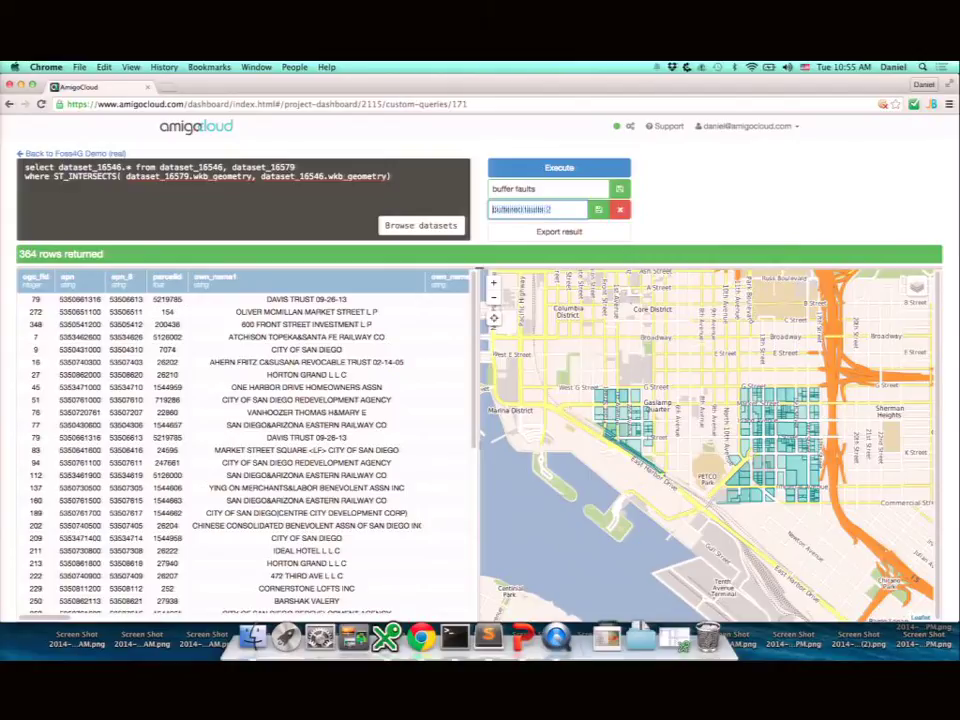
key(BackSpace)
text(Ear)
text(thquak)
text(e warning)
text( pa)
text(rcels)
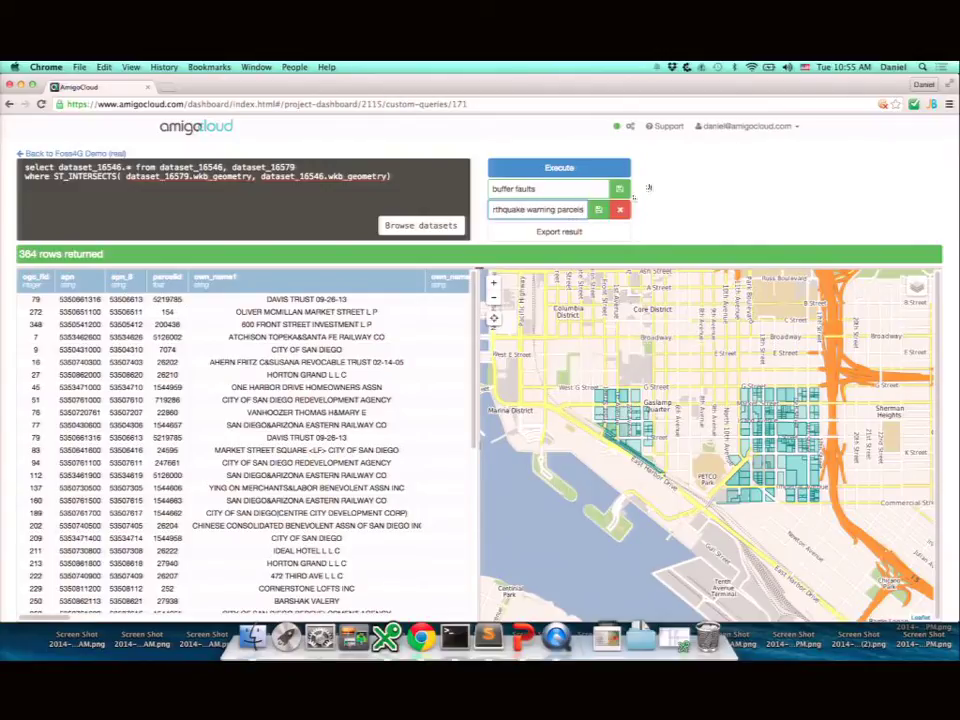
click(598, 209)
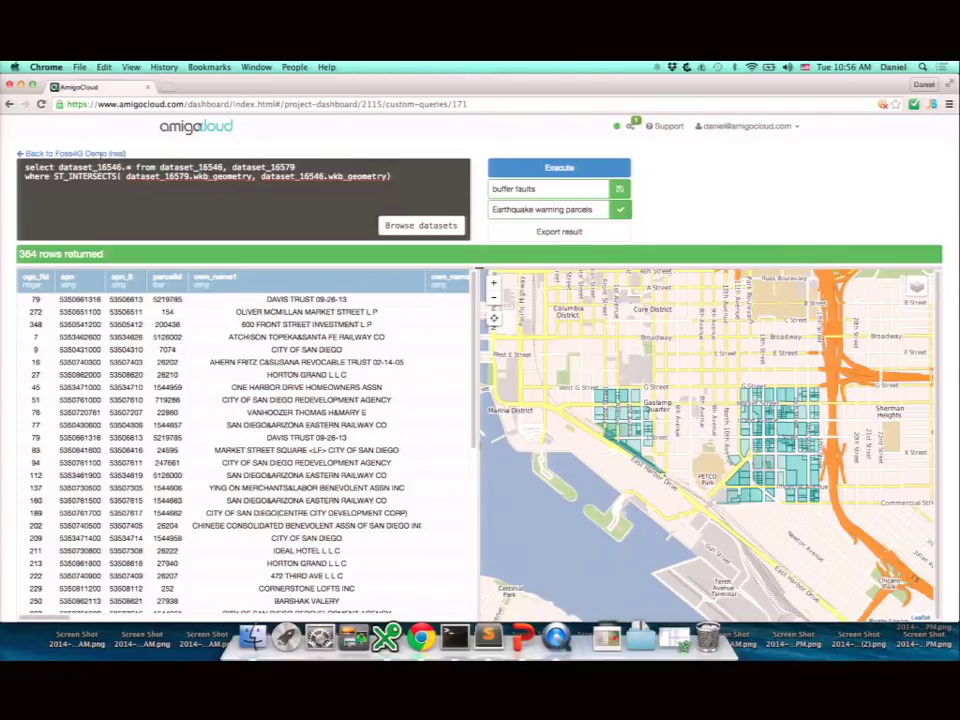
Step: Return to the project's datasets and open the Earthquake warning parcels dataset on the map
click(75, 153)
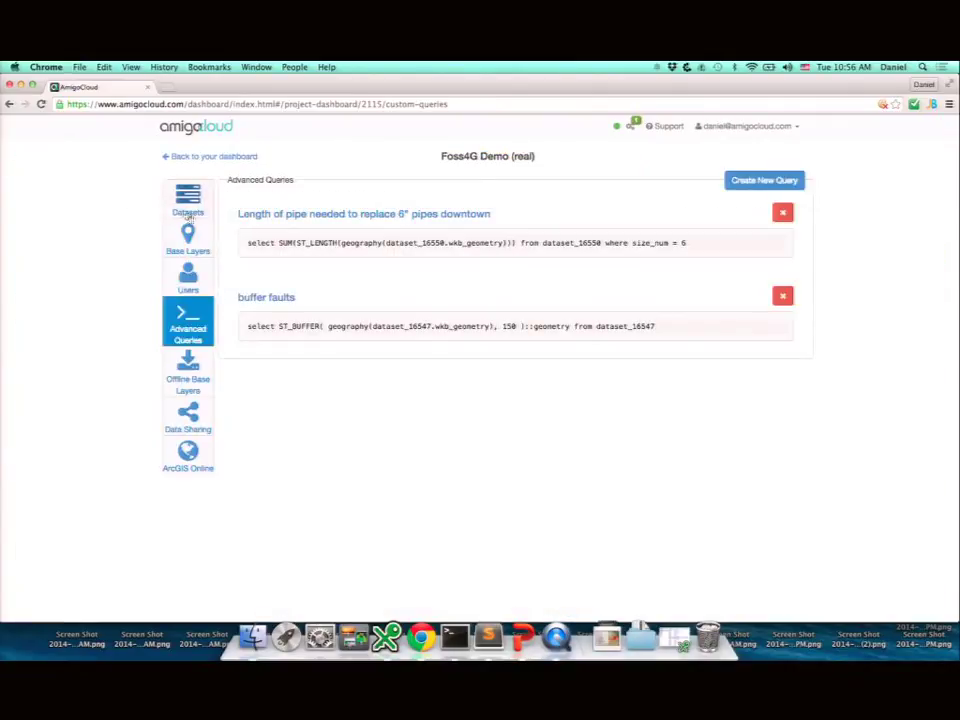
click(188, 198)
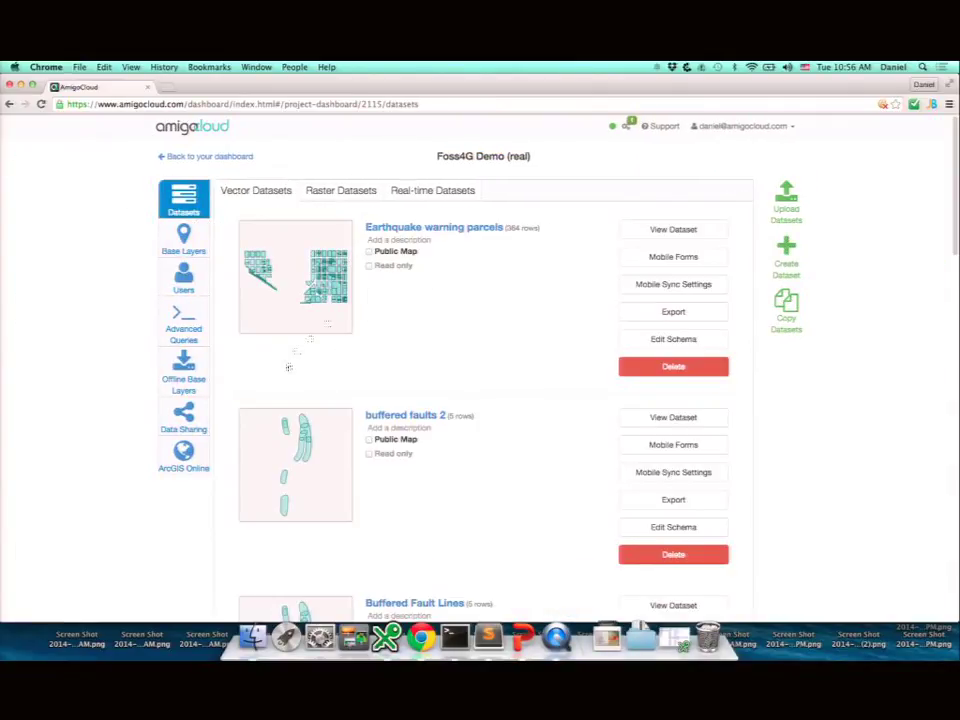
click(340, 245)
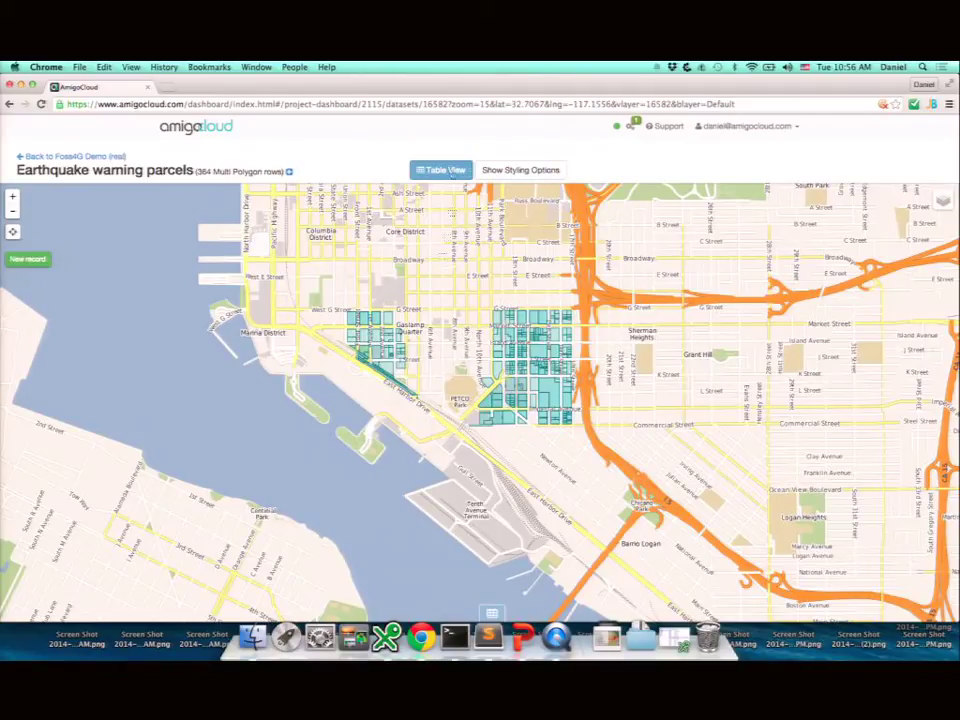
Step: Style the Earthquake warning parcels as a choropleth based on the asr_total field
click(520, 170)
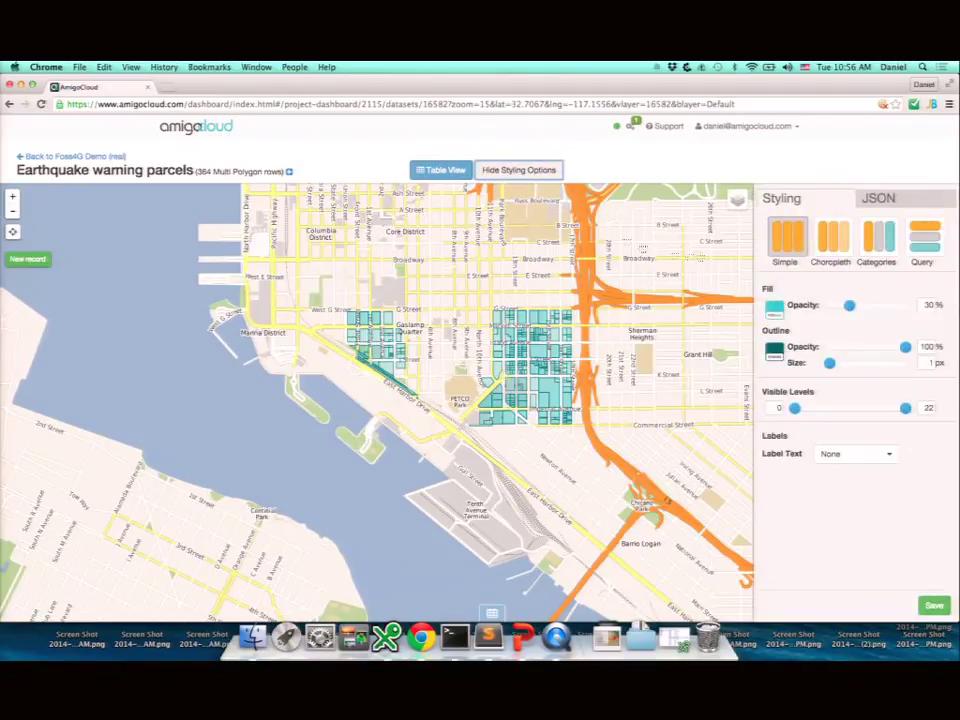
click(832, 238)
click(868, 290)
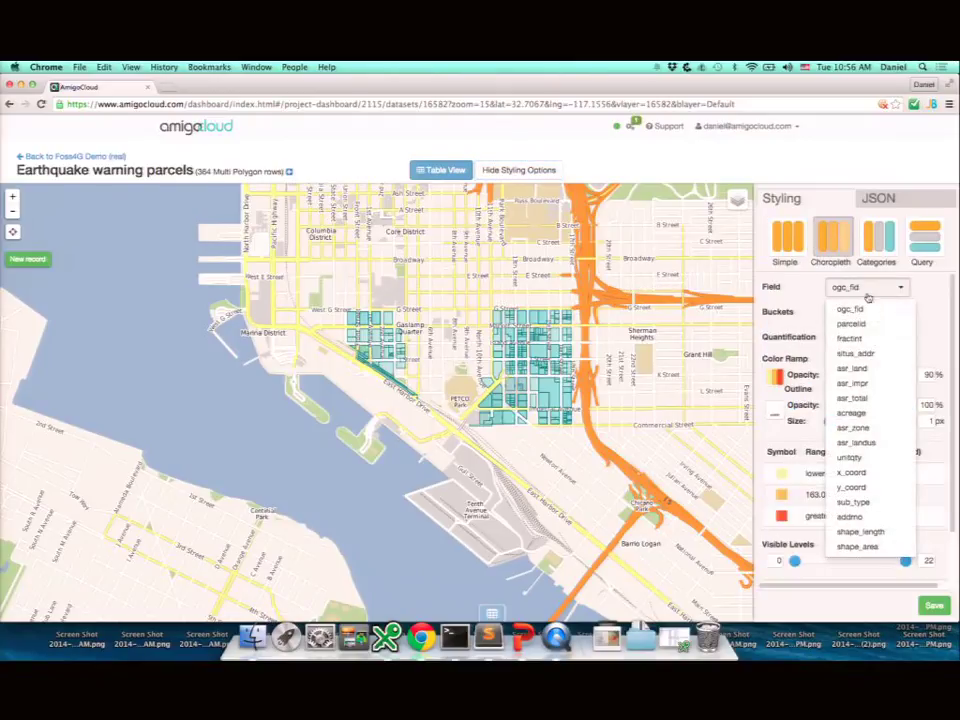
scroll(870, 420, down, 2)
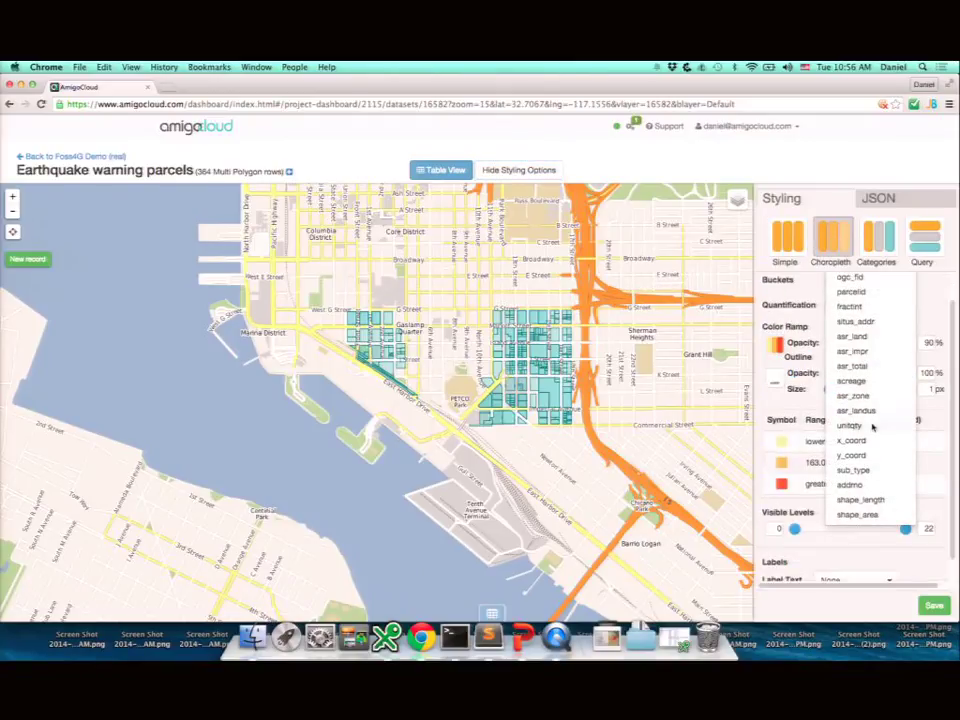
scroll(872, 427, down, 1)
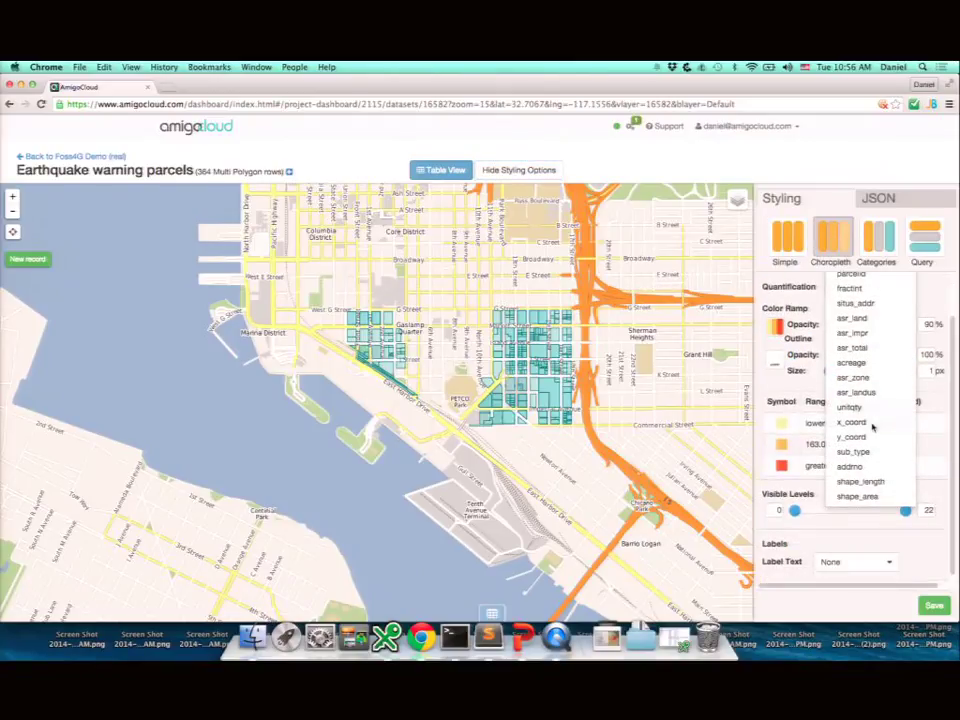
click(871, 348)
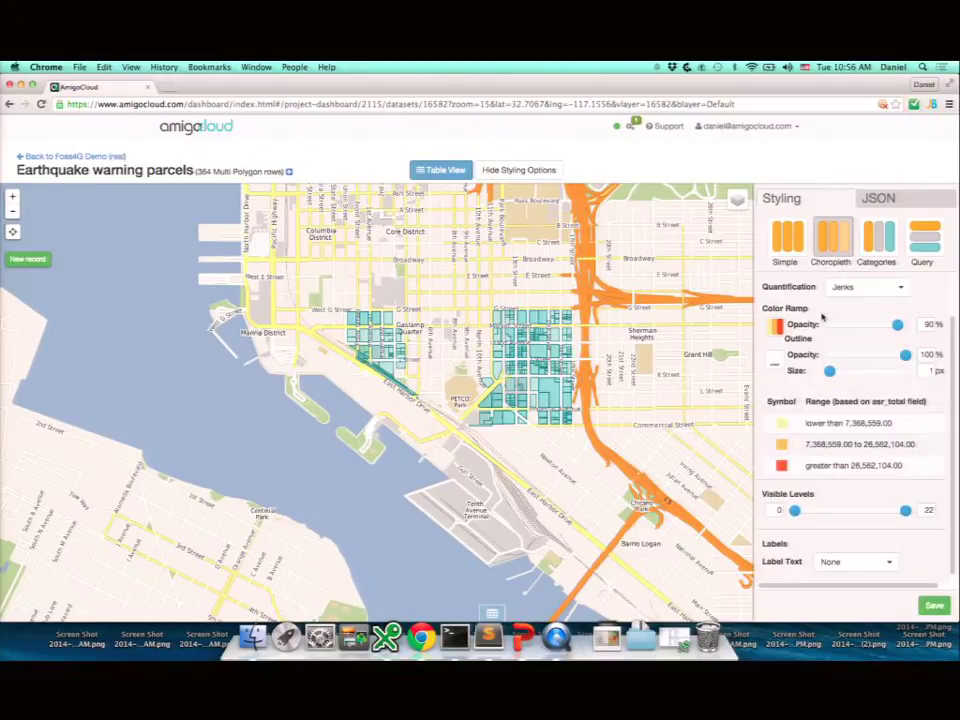
Step: Set the choropleth to 7 buckets and save the parcel styling
scroll(884, 336, up, 2)
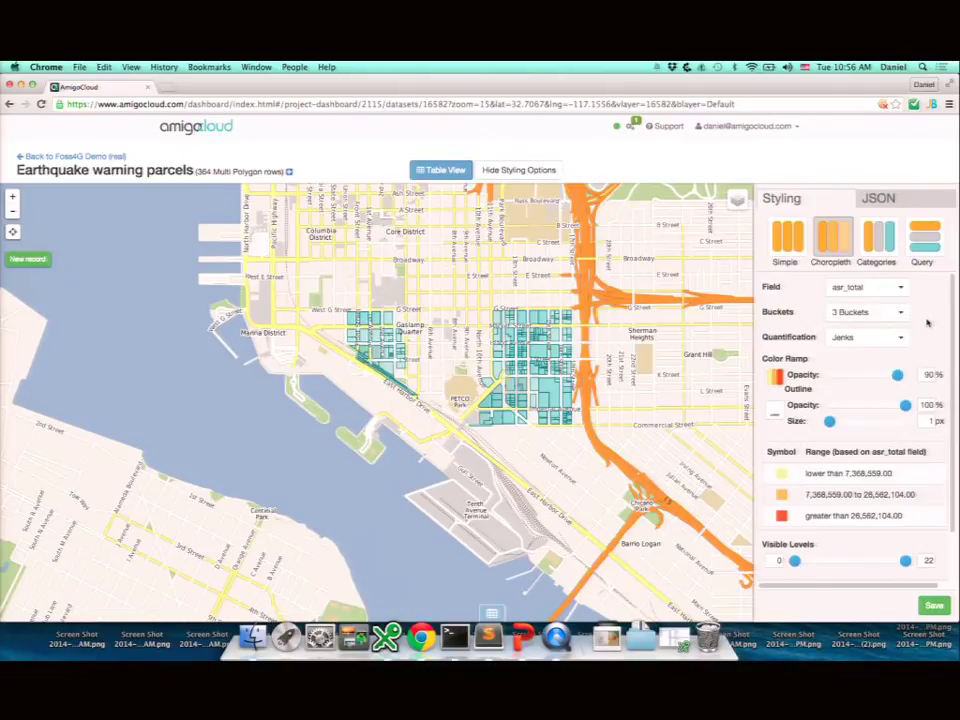
click(866, 312)
click(873, 364)
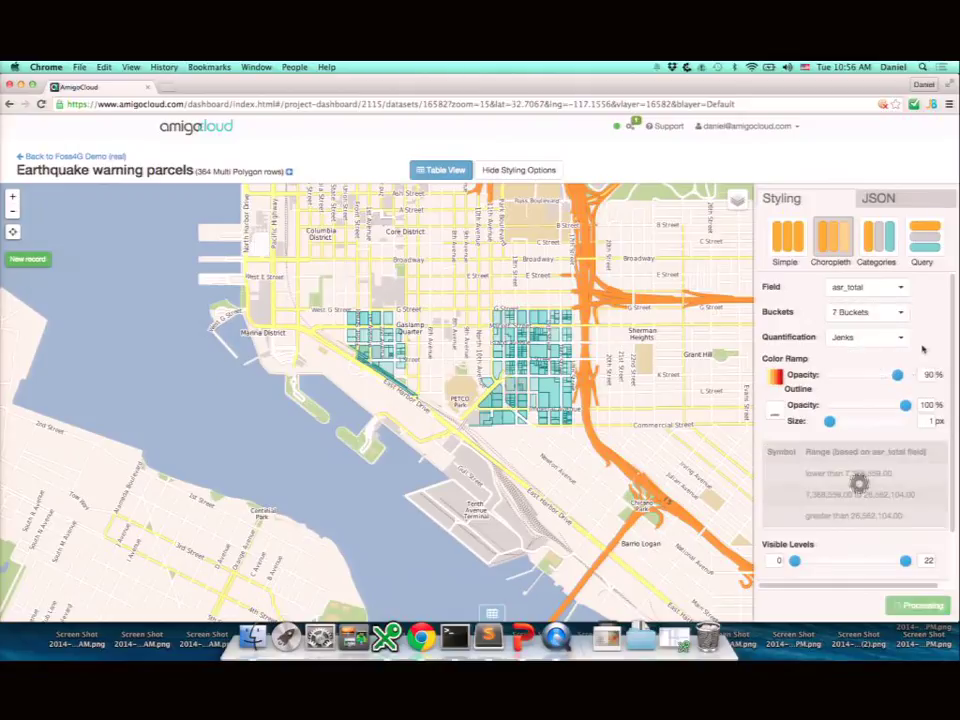
scroll(922, 400, down, 2)
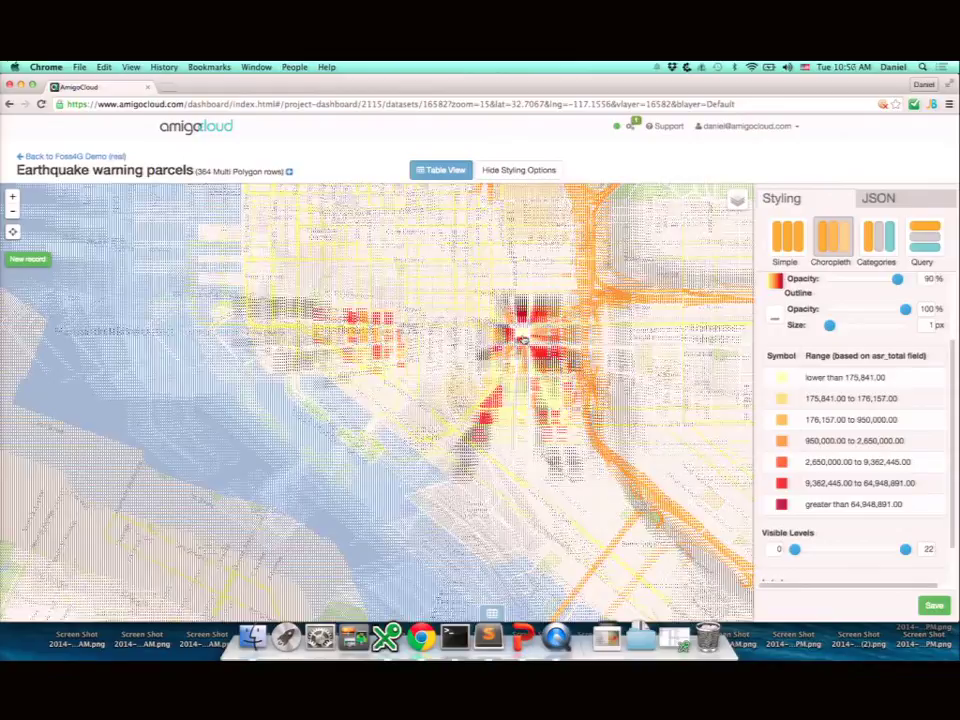
double_click(514, 336)
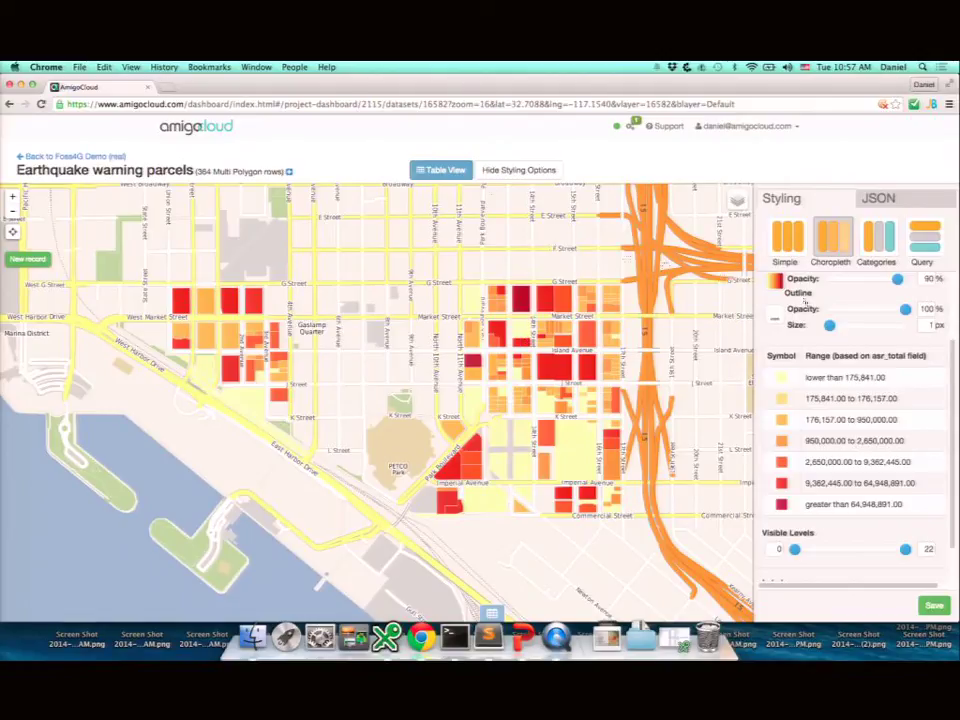
click(930, 604)
Step: Return to the project's datasets, make Earthquake warning parcels a public map and open its public preview
drag(454, 347, 463, 316)
click(90, 157)
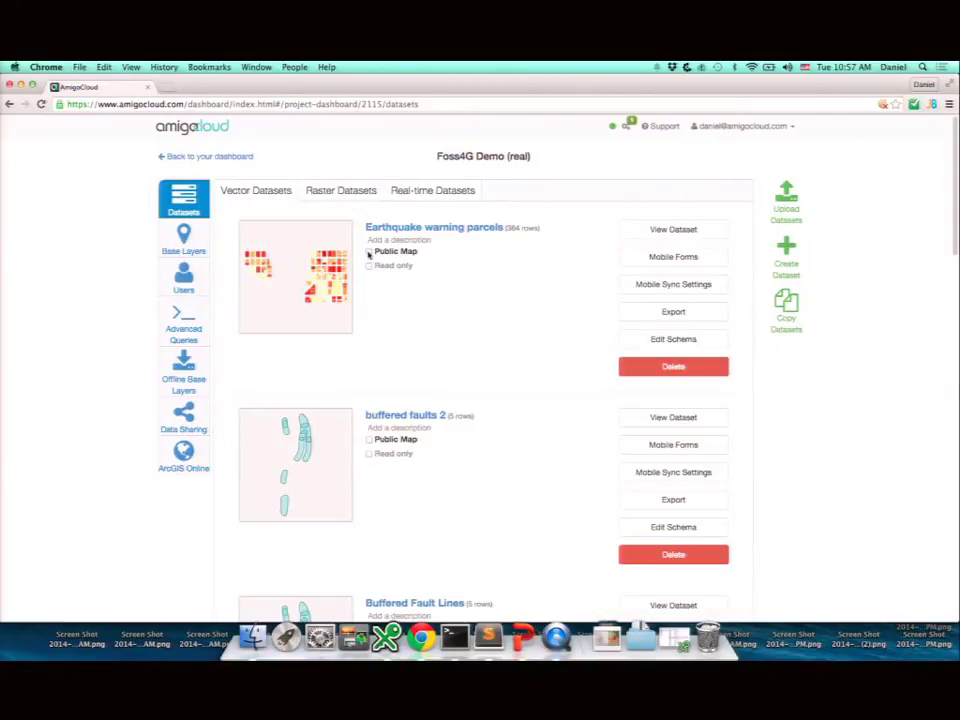
click(369, 251)
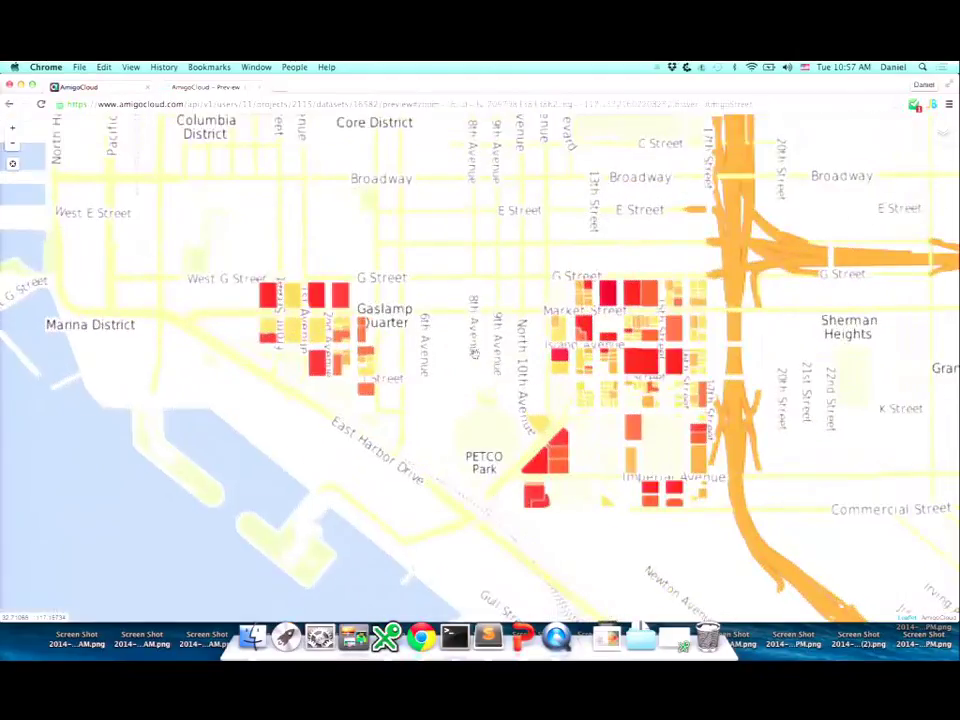
Step: Switch the public preview's base layer to AmigoSatellite and view the parcels over the imagery
mouse_move(940, 142)
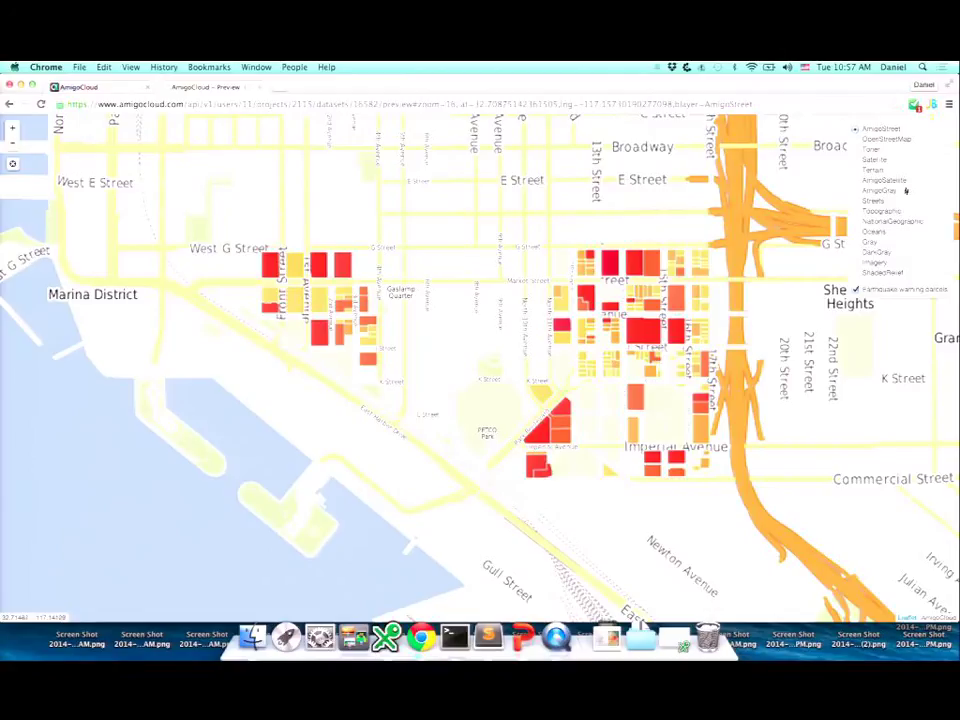
click(880, 267)
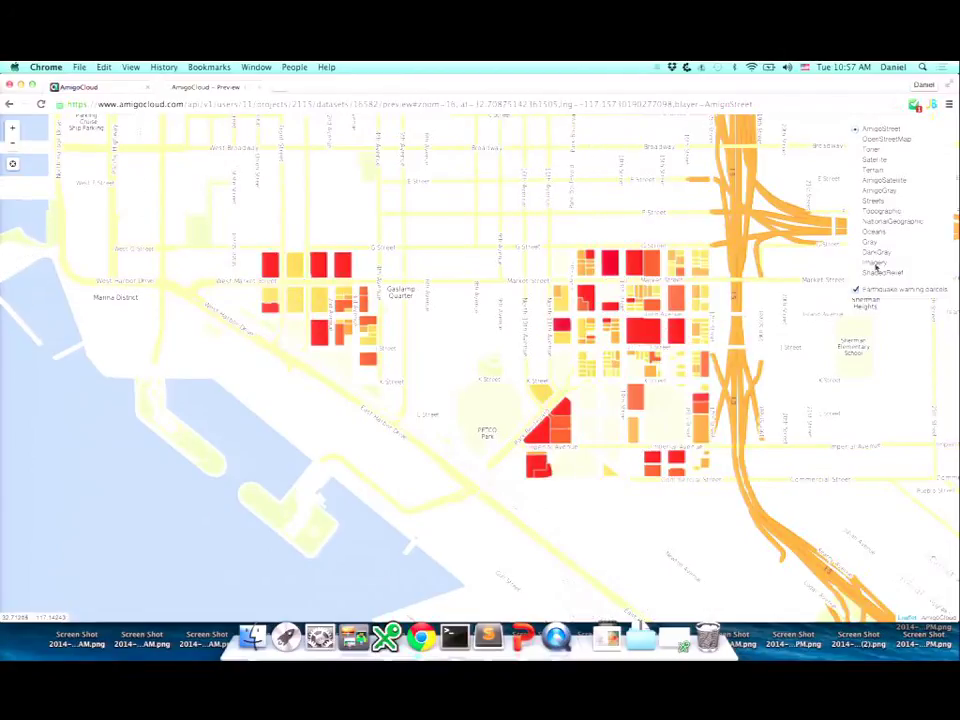
click(878, 182)
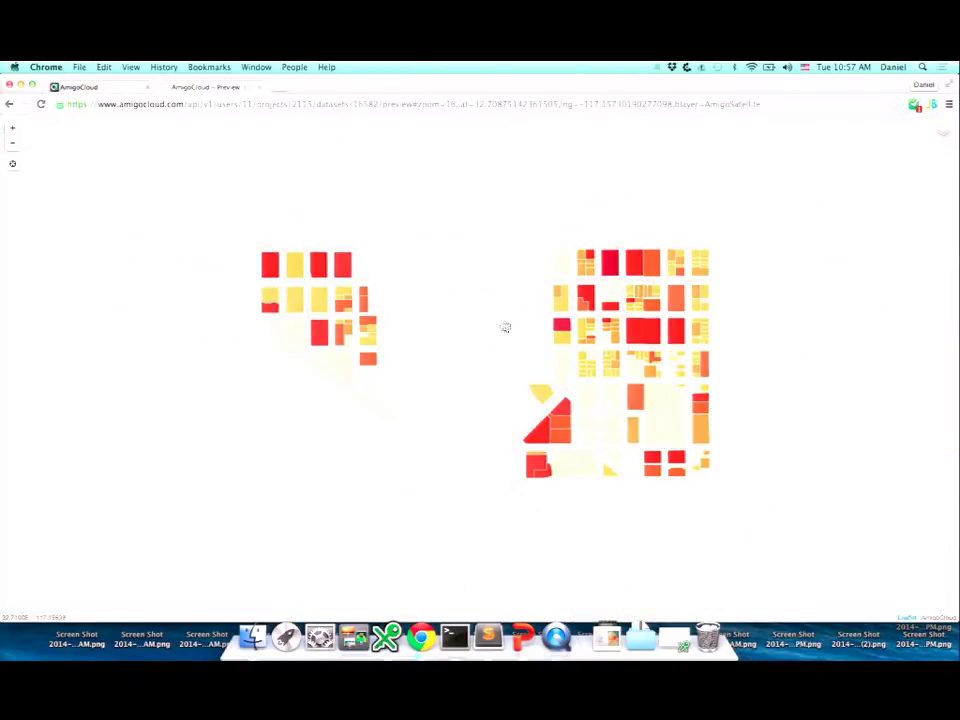
drag(506, 328, 489, 321)
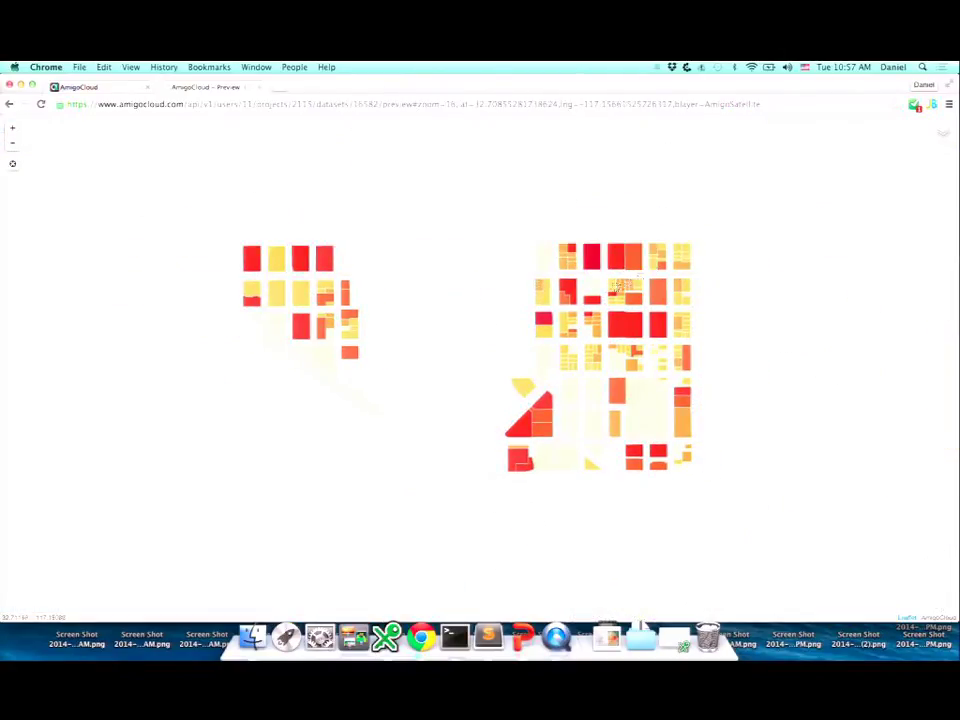
mouse_move(944, 134)
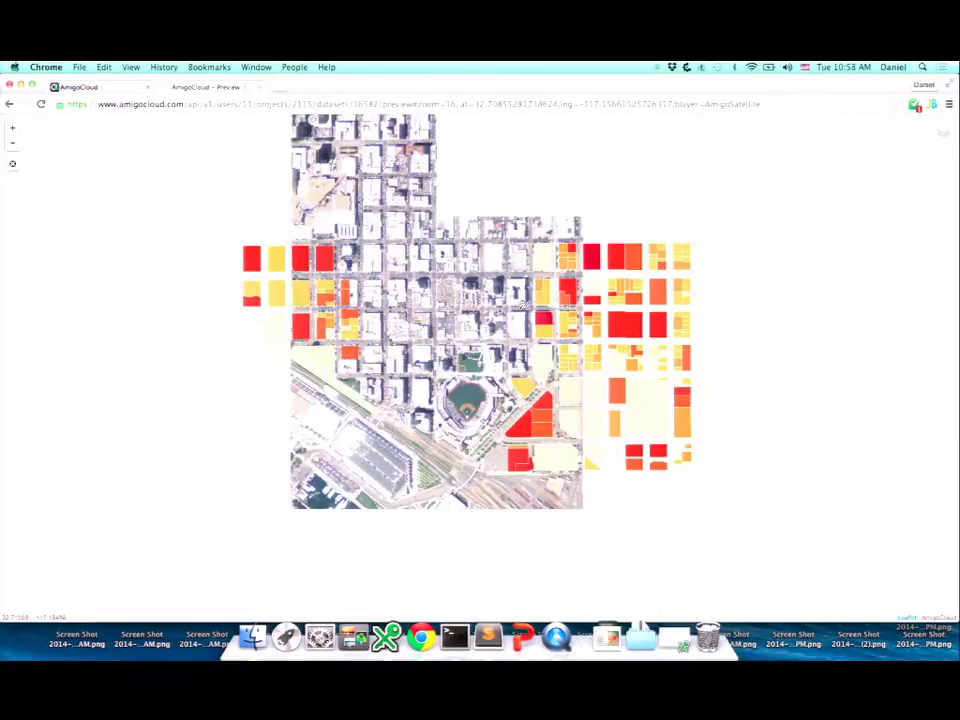
drag(474, 319, 486, 319)
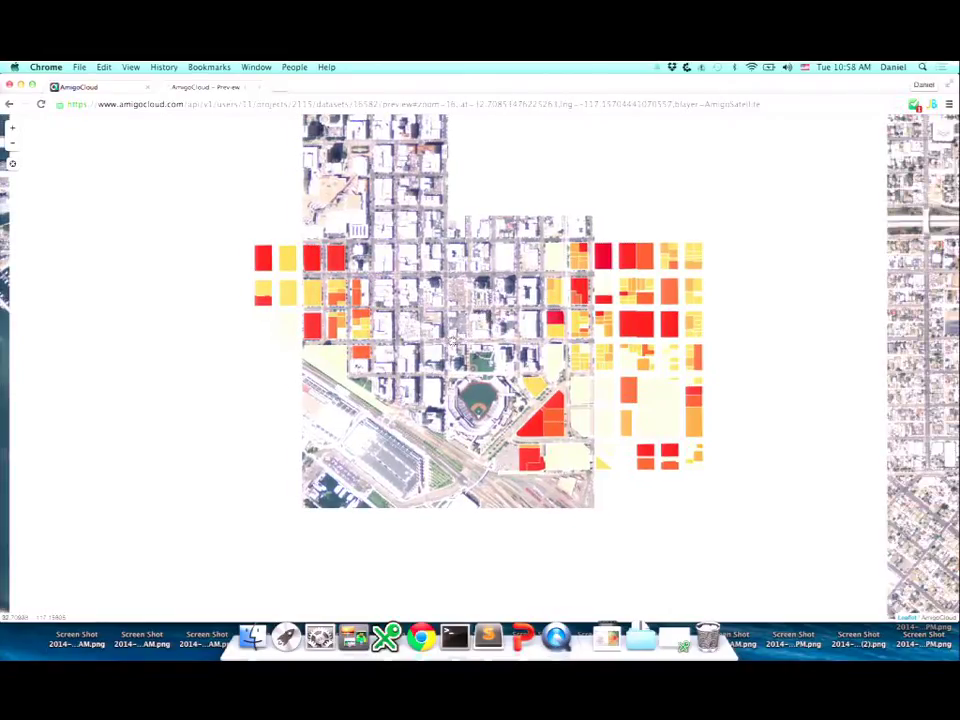
drag(467, 333, 454, 330)
scroll(453, 330, down, 2)
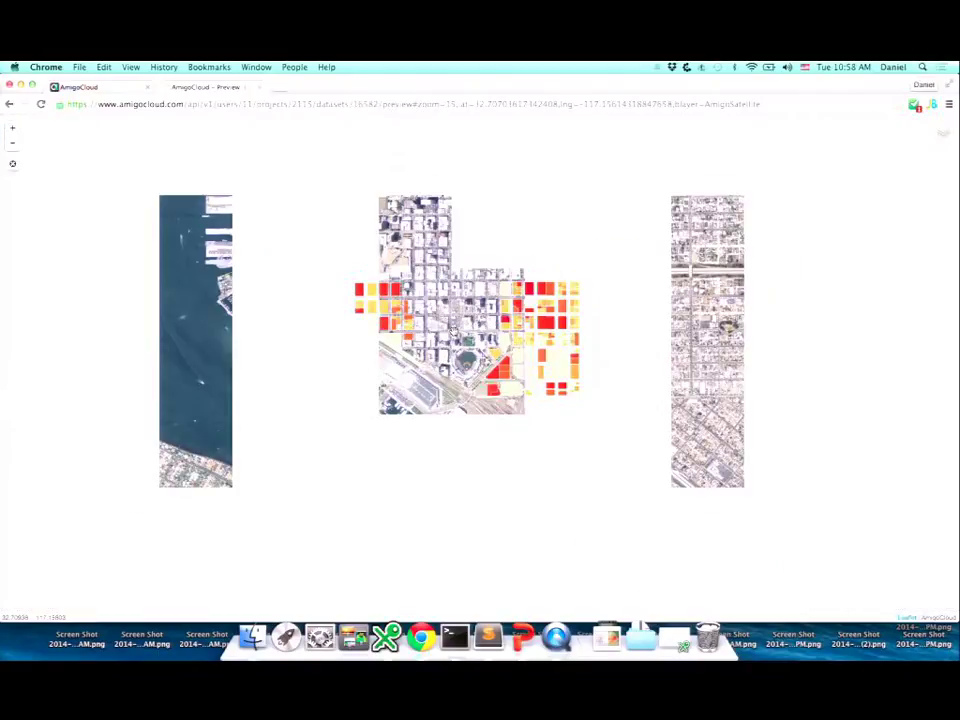
scroll(460, 335, up, 2)
Step: Copy the public preview's address and load it in a new incognito window to check access without signing in
click(467, 103)
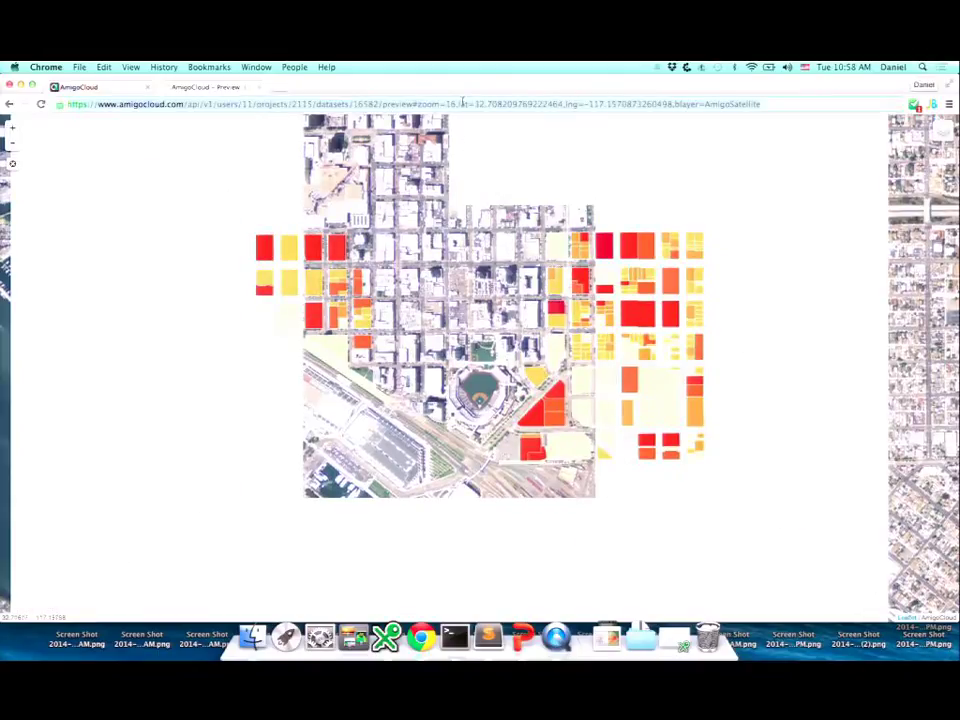
right_click(467, 103)
click(480, 118)
click(948, 104)
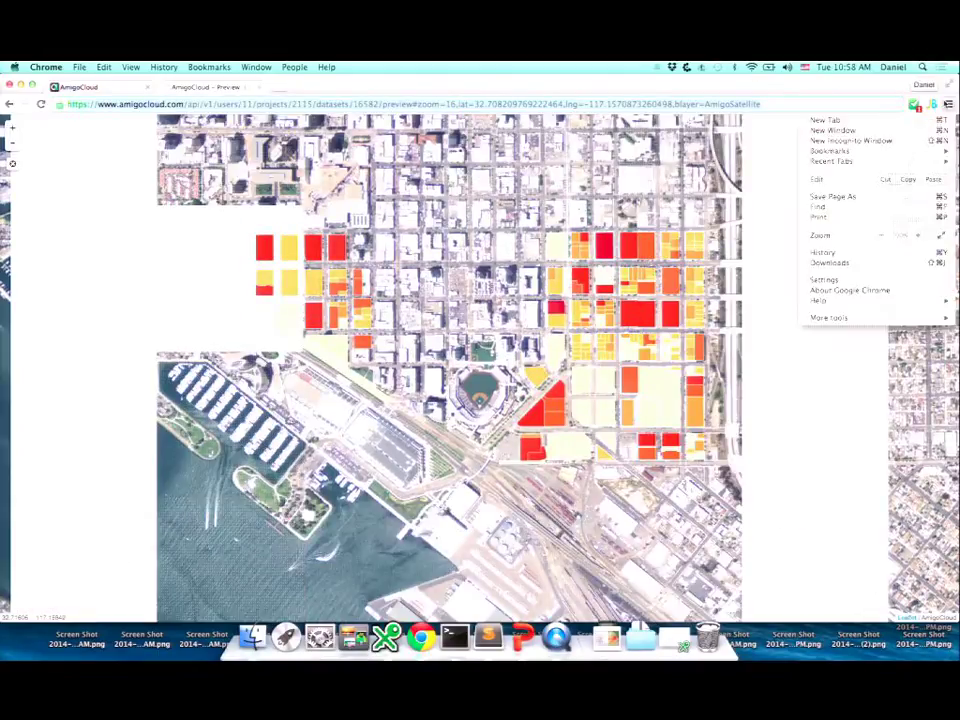
click(948, 108)
click(947, 106)
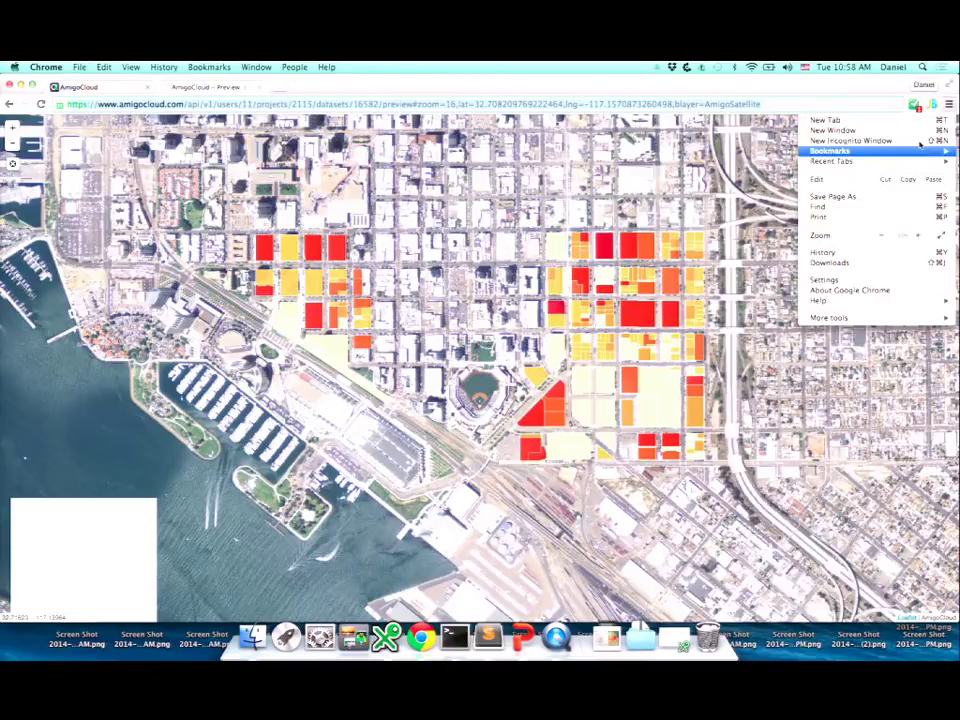
click(922, 141)
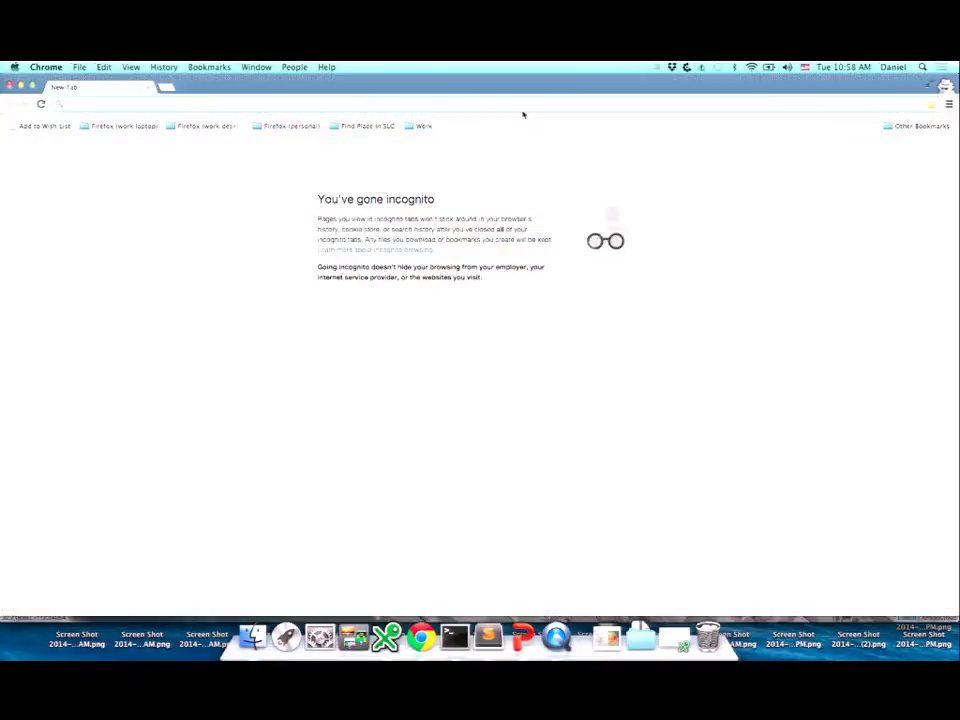
text(https://www.amigocloud.com/api/v1/users/11/projects/2115/datasets/16582/preview#zoom=16,lat=32.708209769222464,lng=-117.1570873260498,blayer=AmigoSatellite)
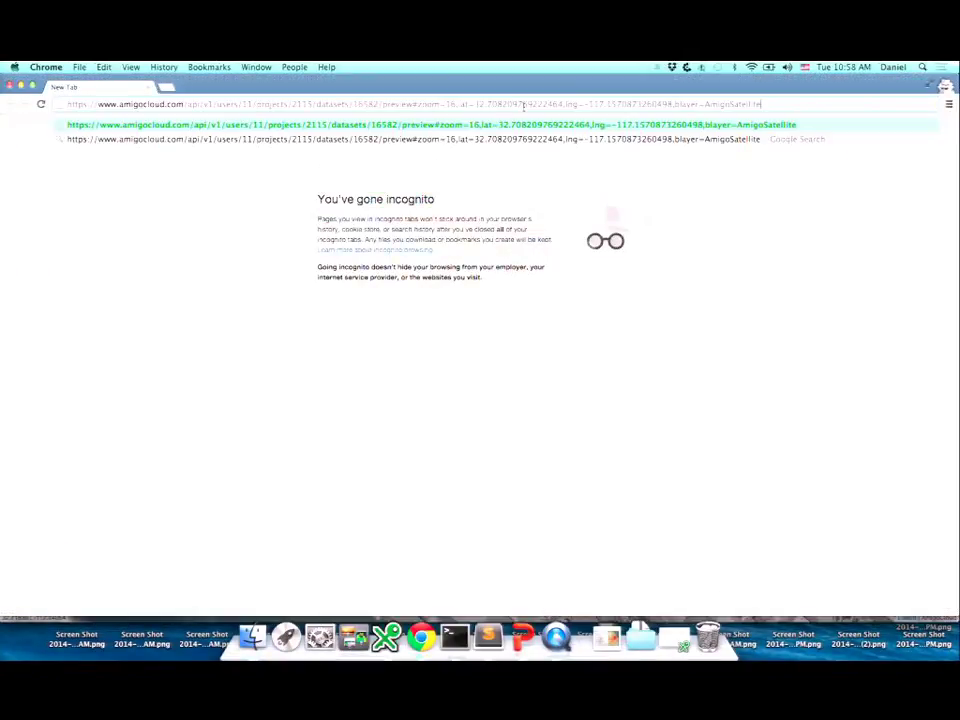
key(Return)
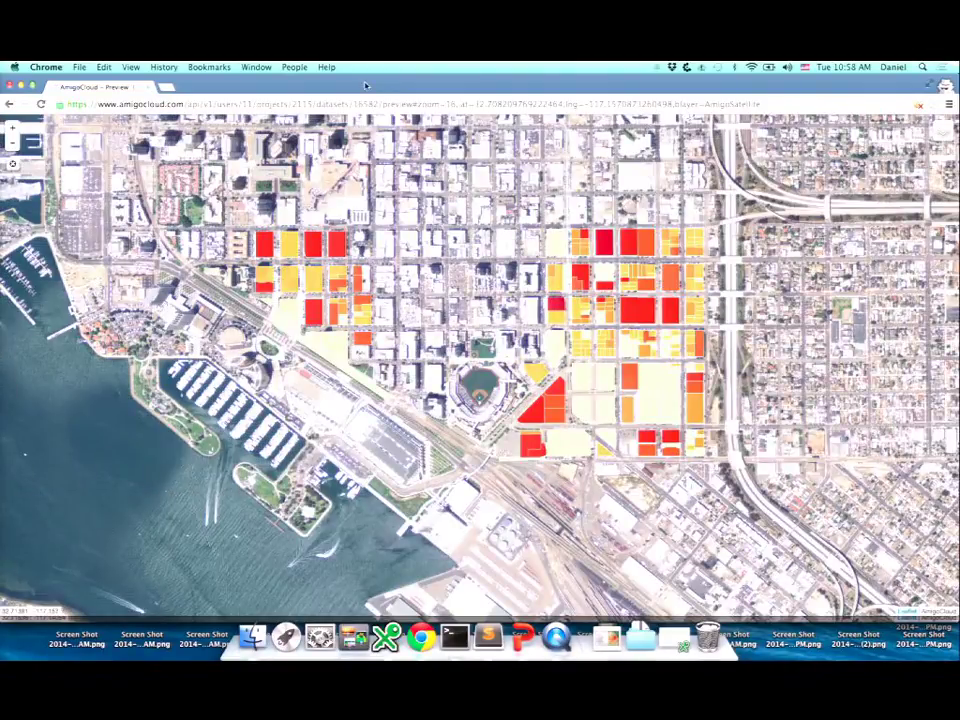
click(9, 87)
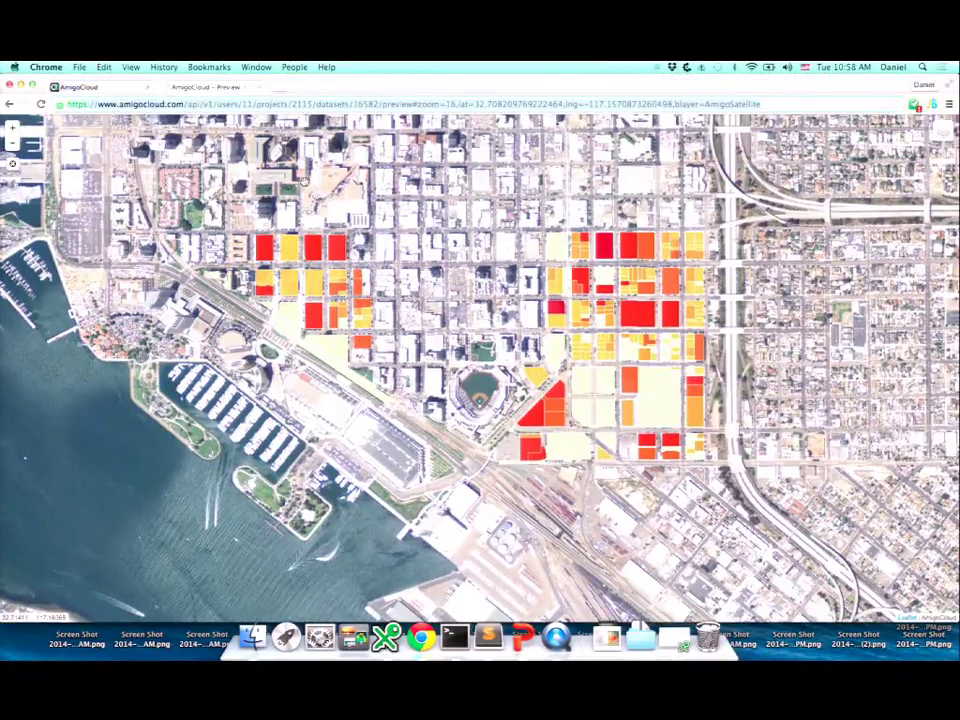
Step: Start a new data sharing group in the project containing buffered faults 2, Earthquake warning parcels and QuaternaryFaults
click(117, 88)
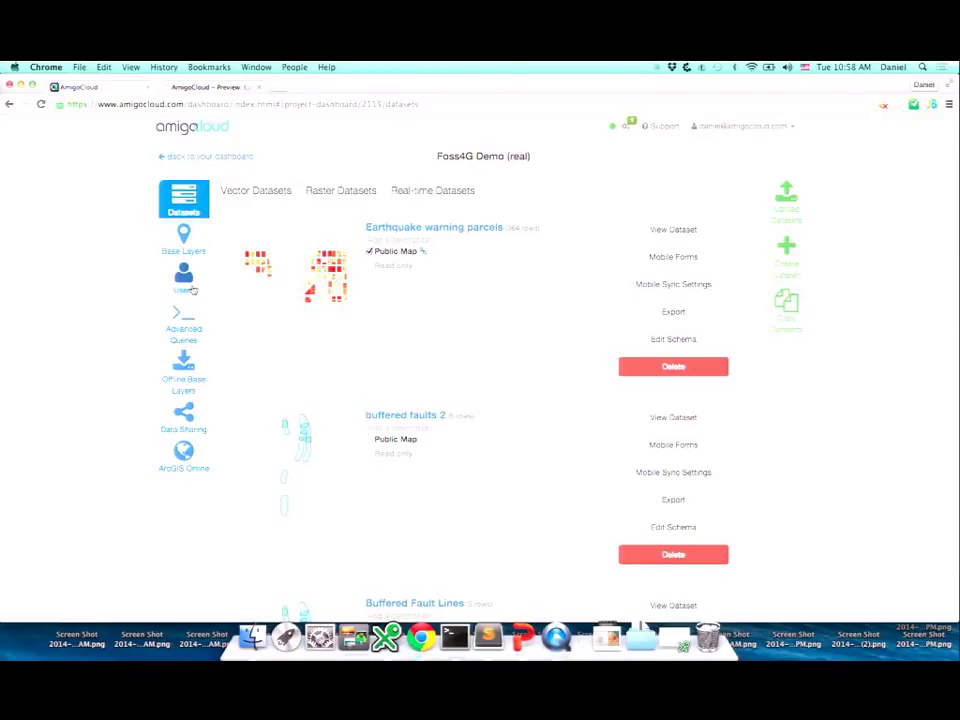
scroll(133, 317, down, 1)
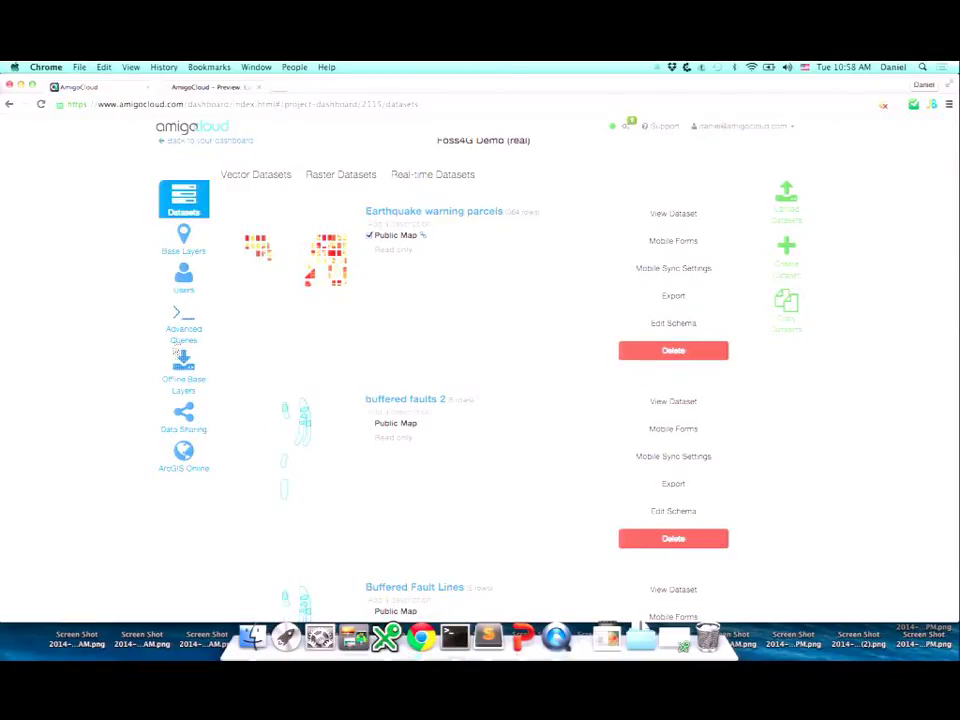
click(184, 413)
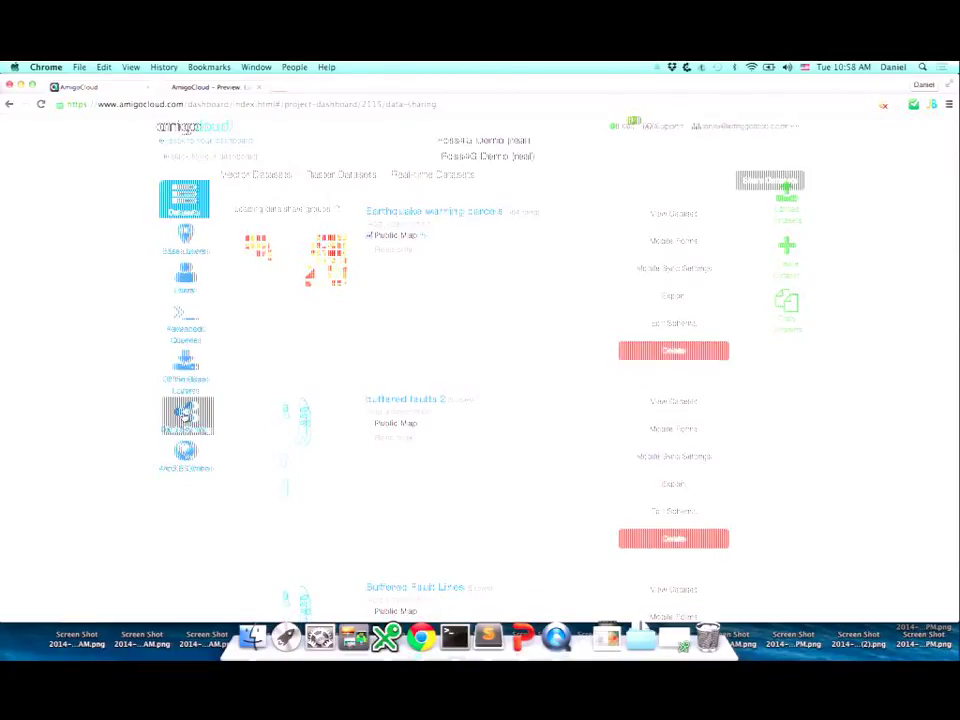
click(797, 183)
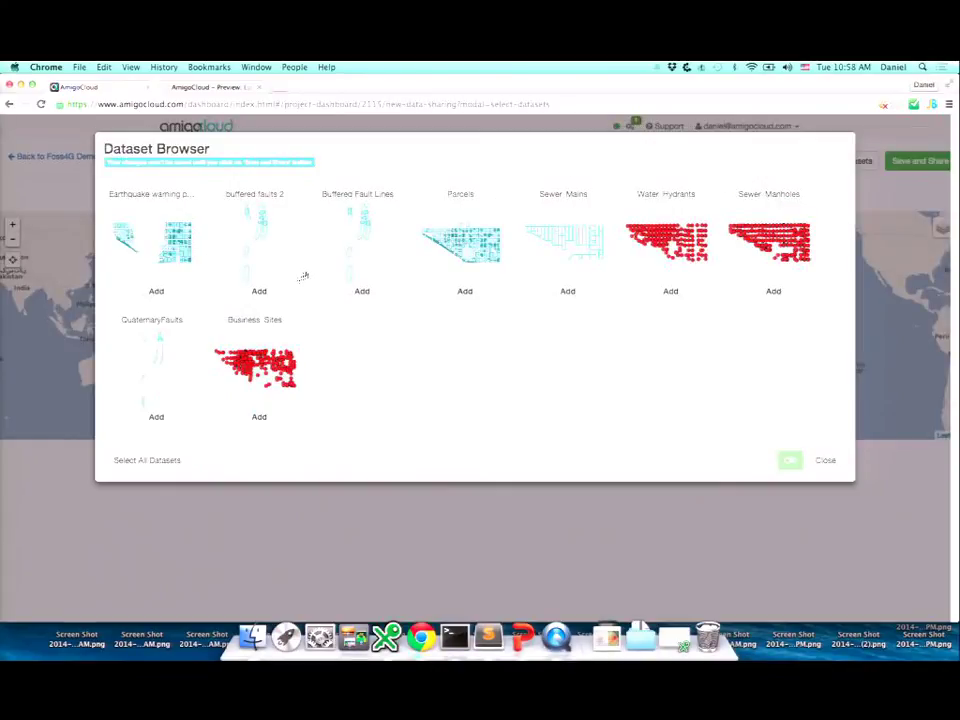
click(255, 291)
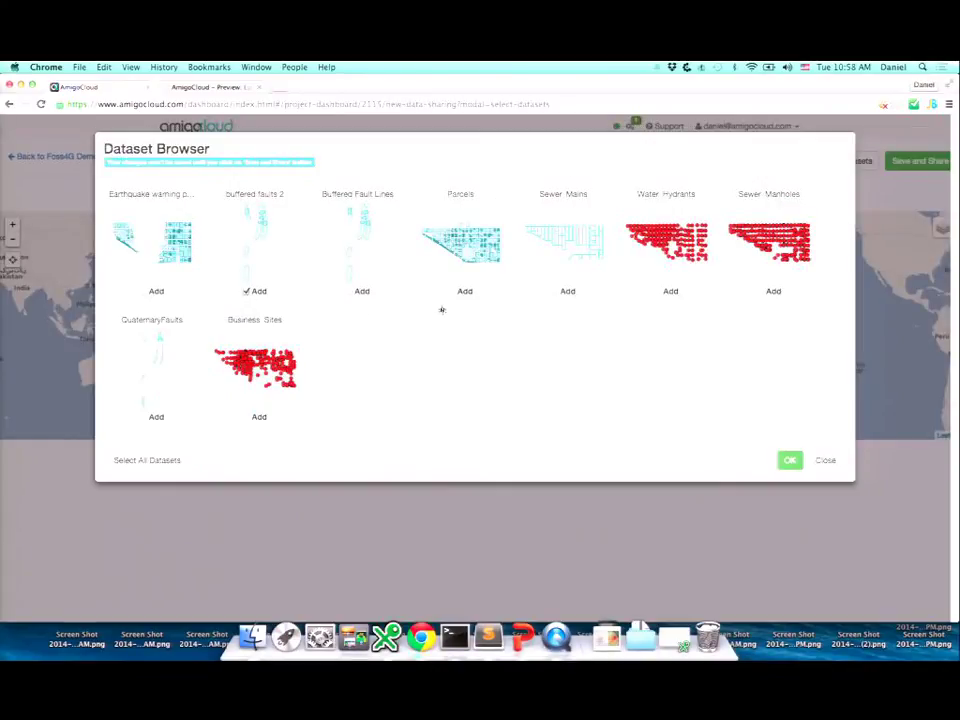
click(150, 292)
click(144, 417)
click(789, 460)
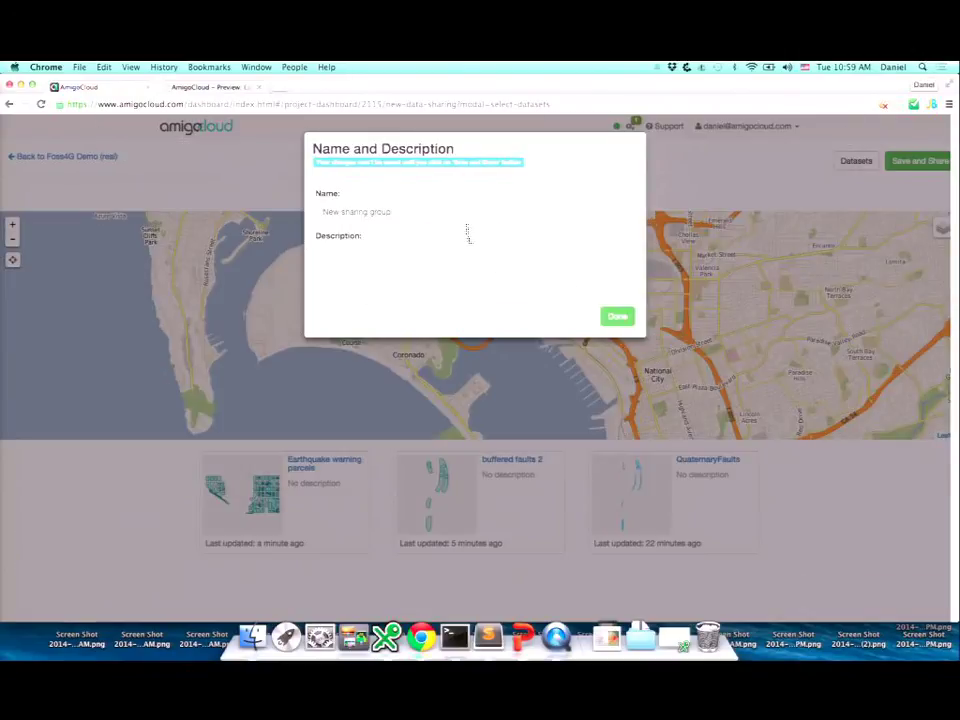
Step: Name the sharing group Earthquake Warning Data, then save and share it
text(E)
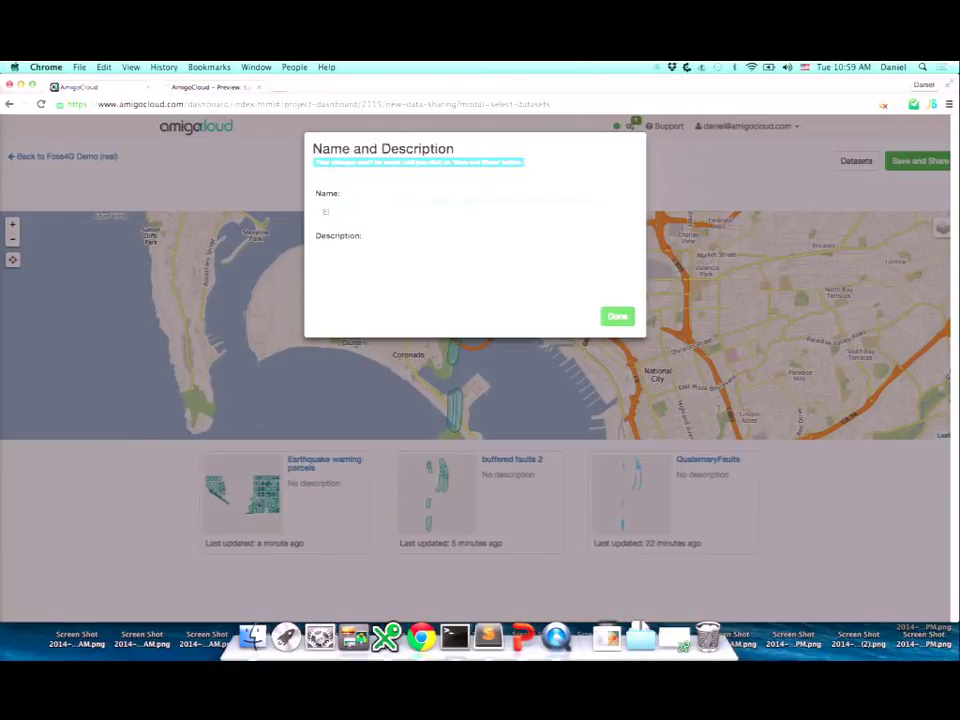
text(arthquake Warning Data)
click(620, 317)
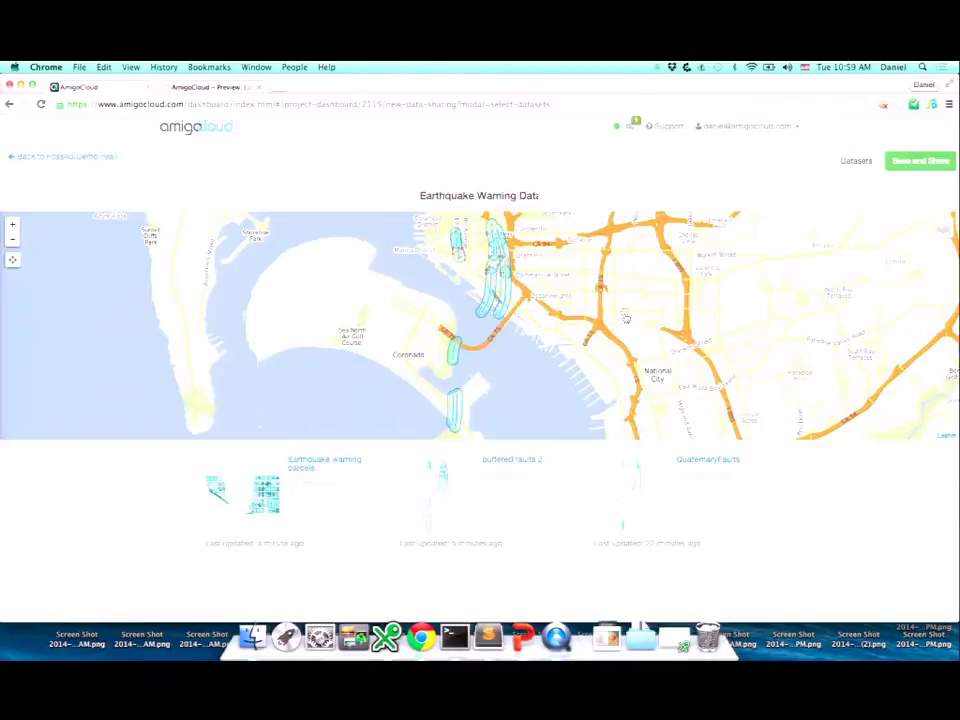
click(930, 162)
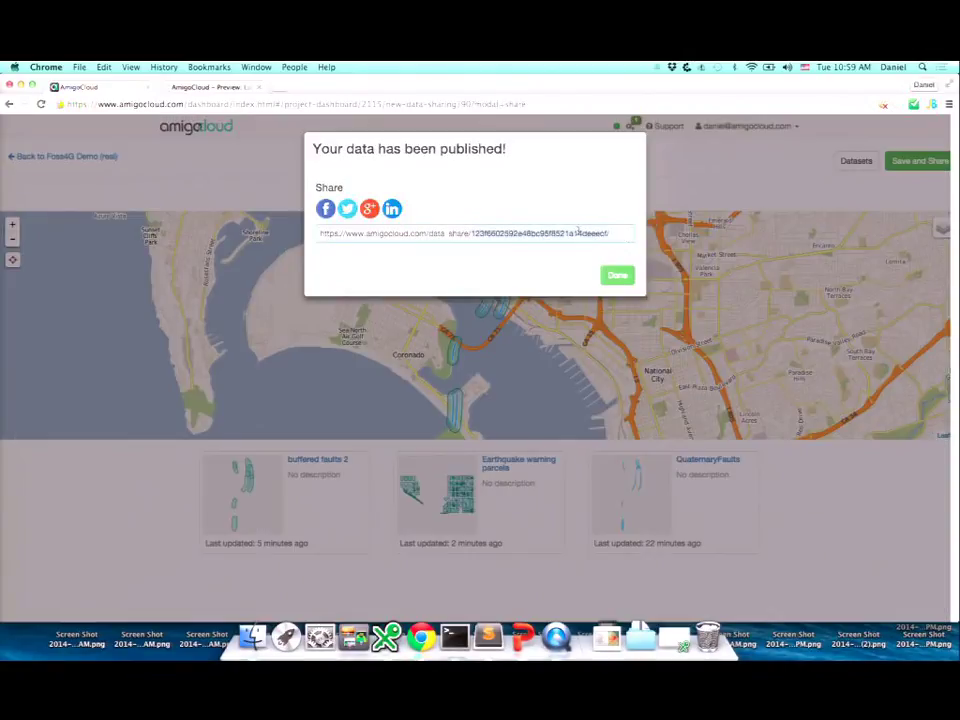
Step: Copy the sharing group's public link, close the share dialog and load the link in a new incognito window
click(604, 233)
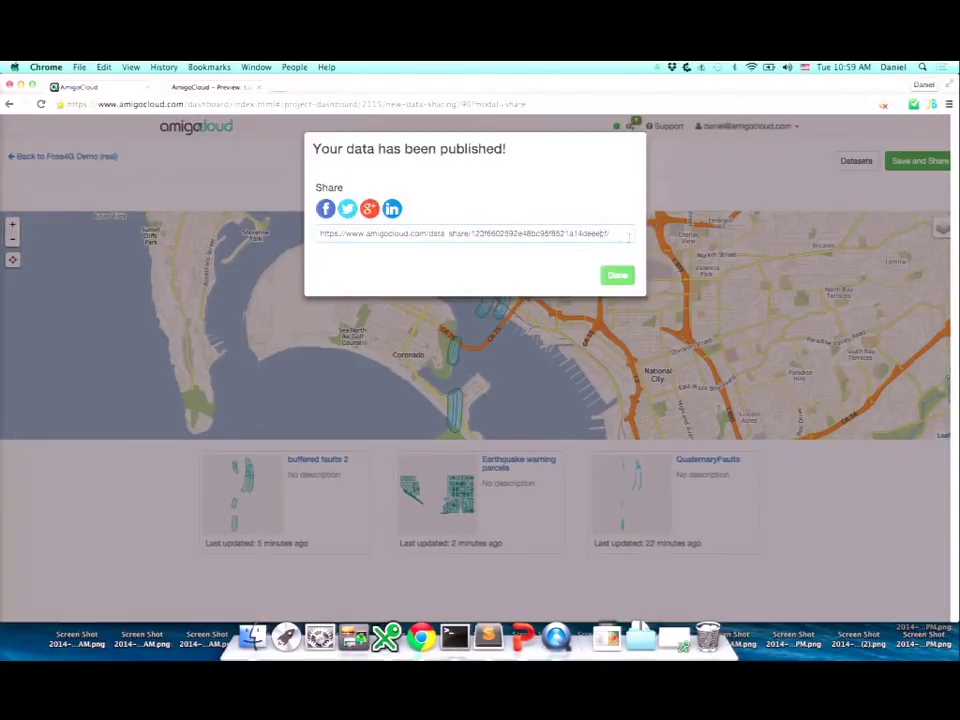
drag(603, 233, 320, 232)
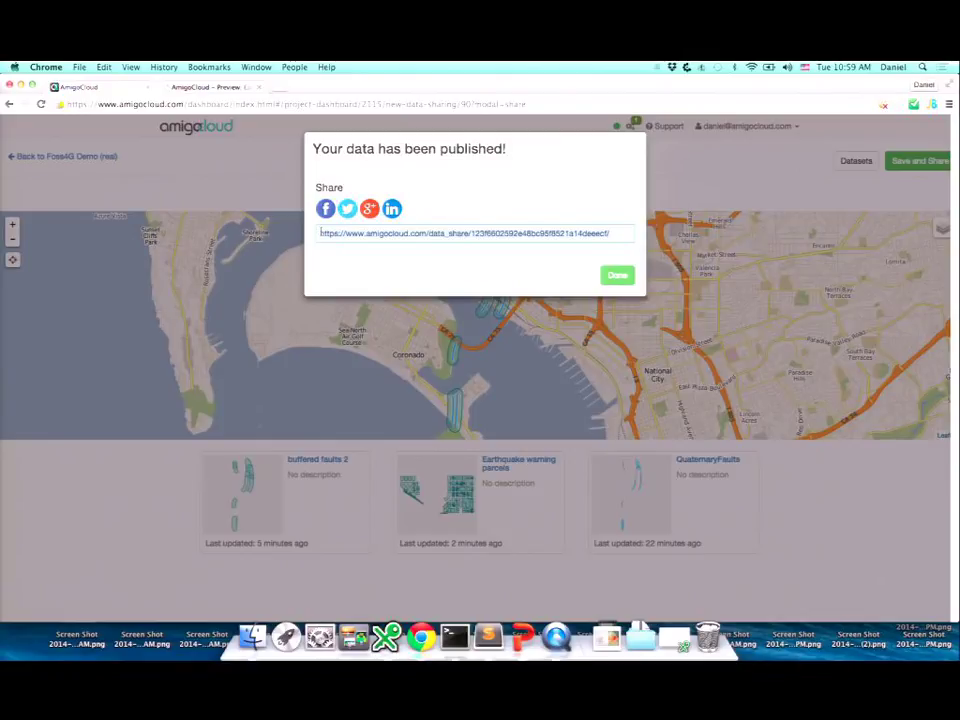
click(718, 184)
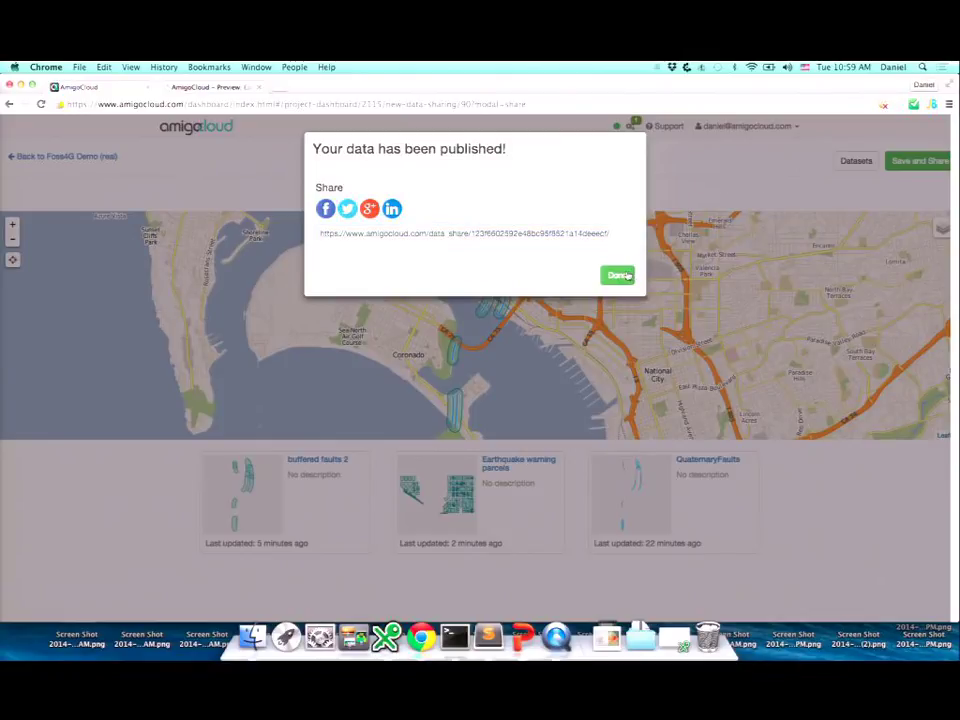
click(618, 275)
click(948, 104)
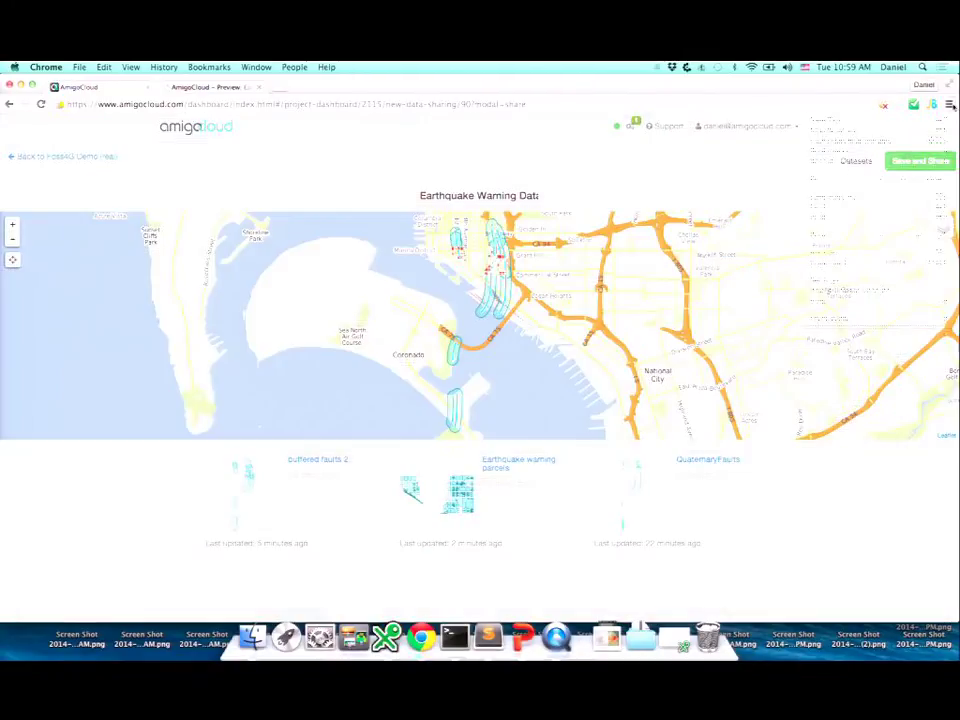
mouse_move(869, 303)
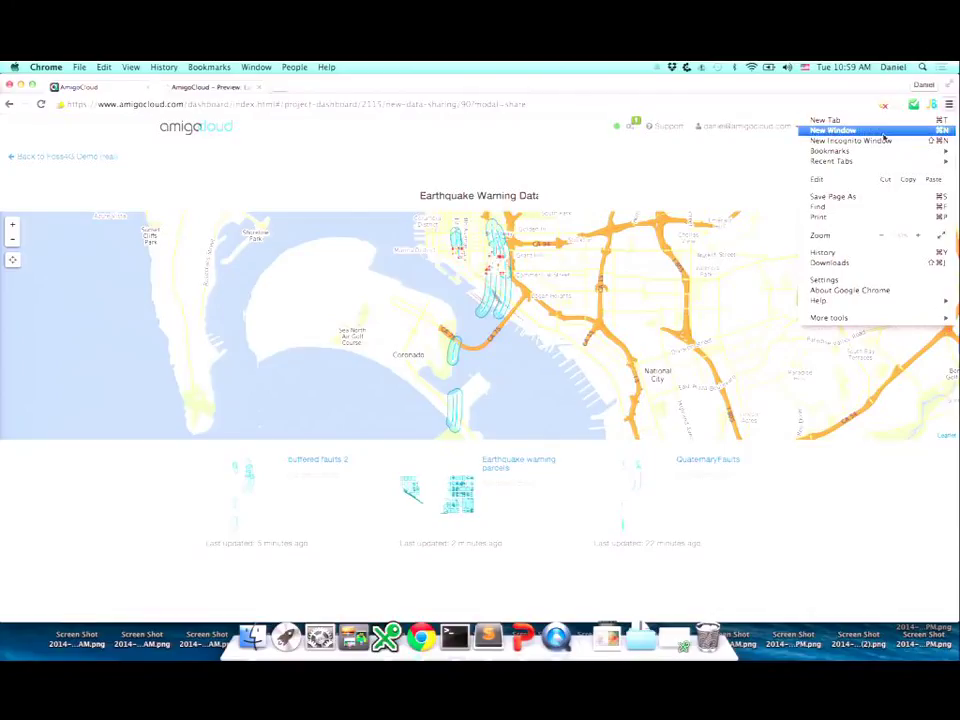
click(850, 140)
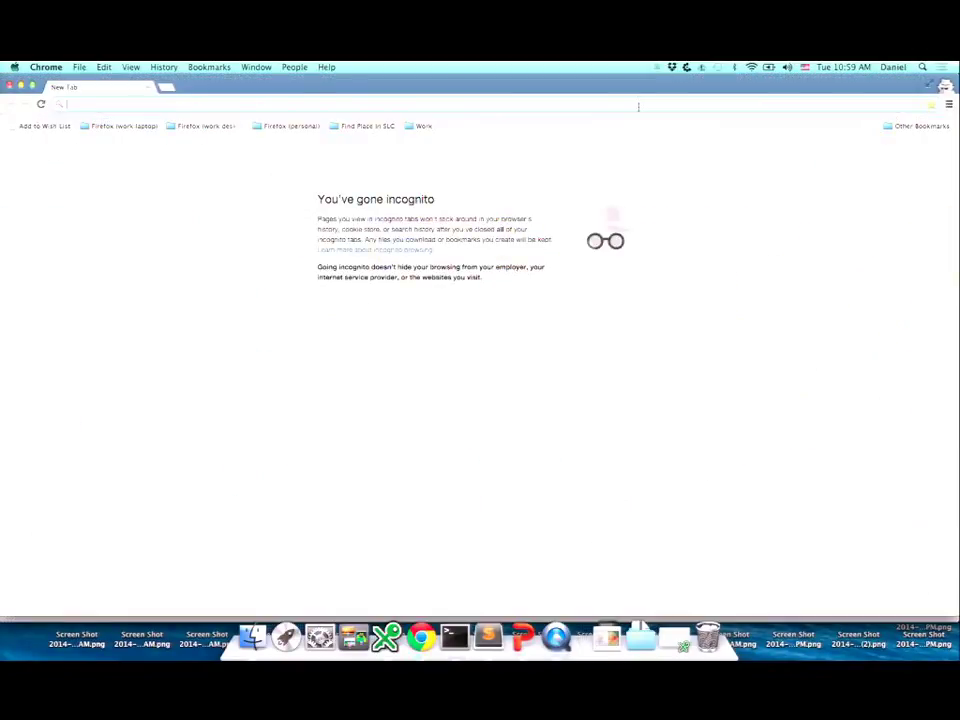
key(super+v)
key(Return)
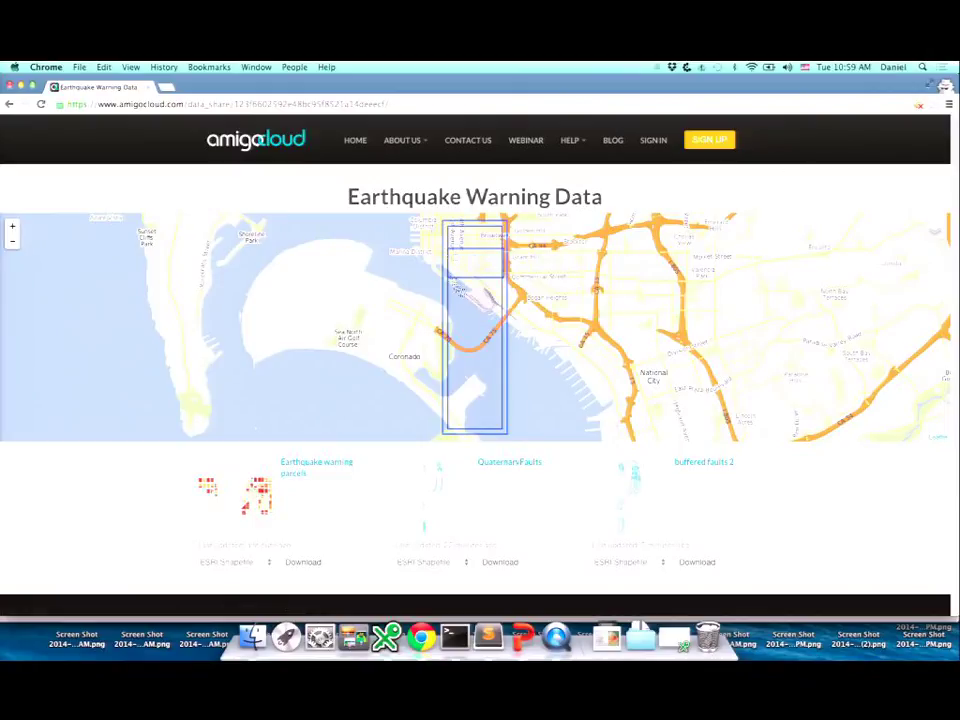
Step: Request a KML download of Earthquake warning parcels from the shared page, entering the notification e-mail address
click(272, 563)
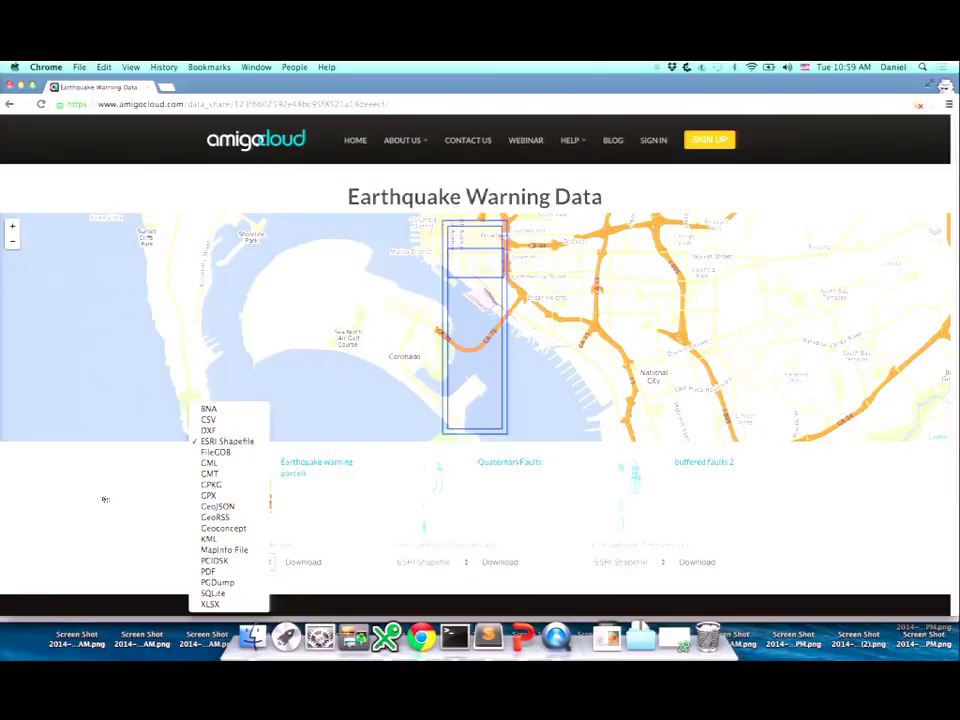
click(218, 540)
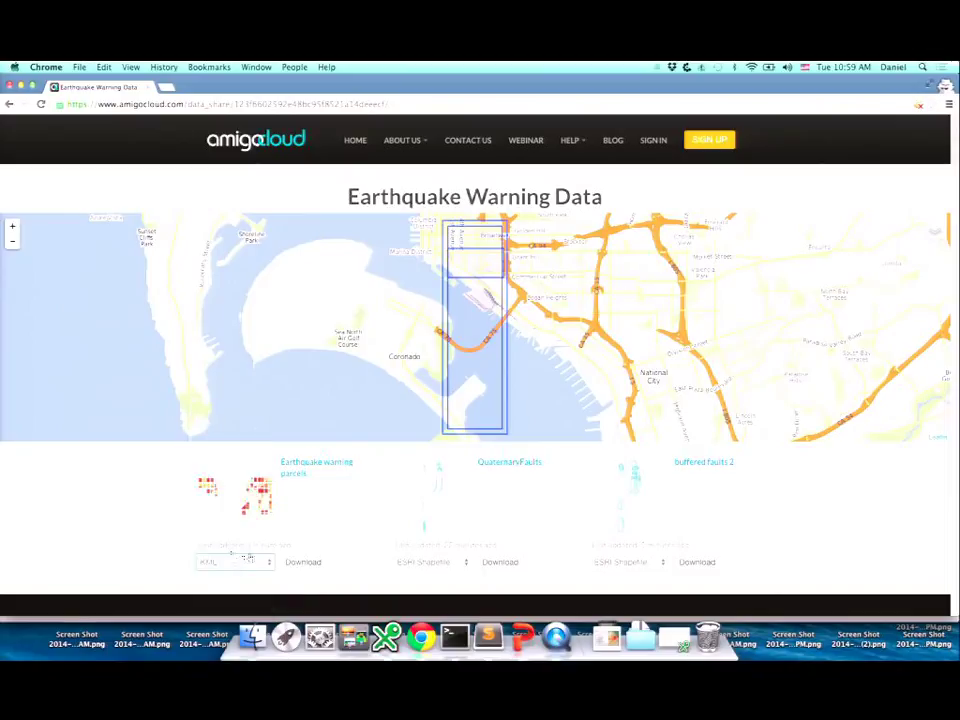
click(298, 564)
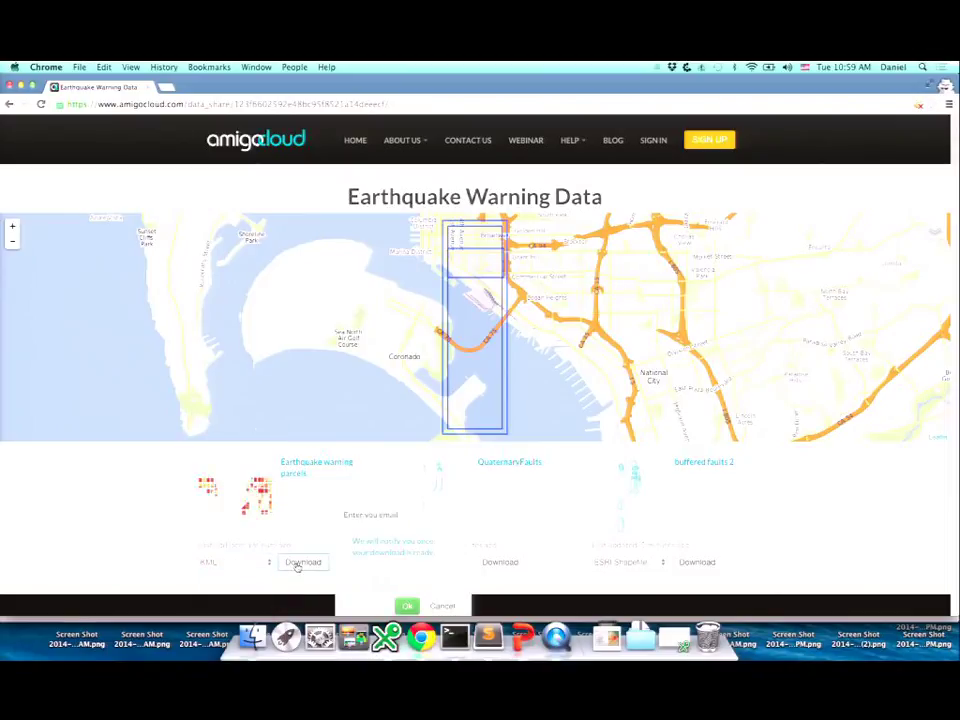
click(397, 578)
text(daniel)
key(Down)
key(Down)
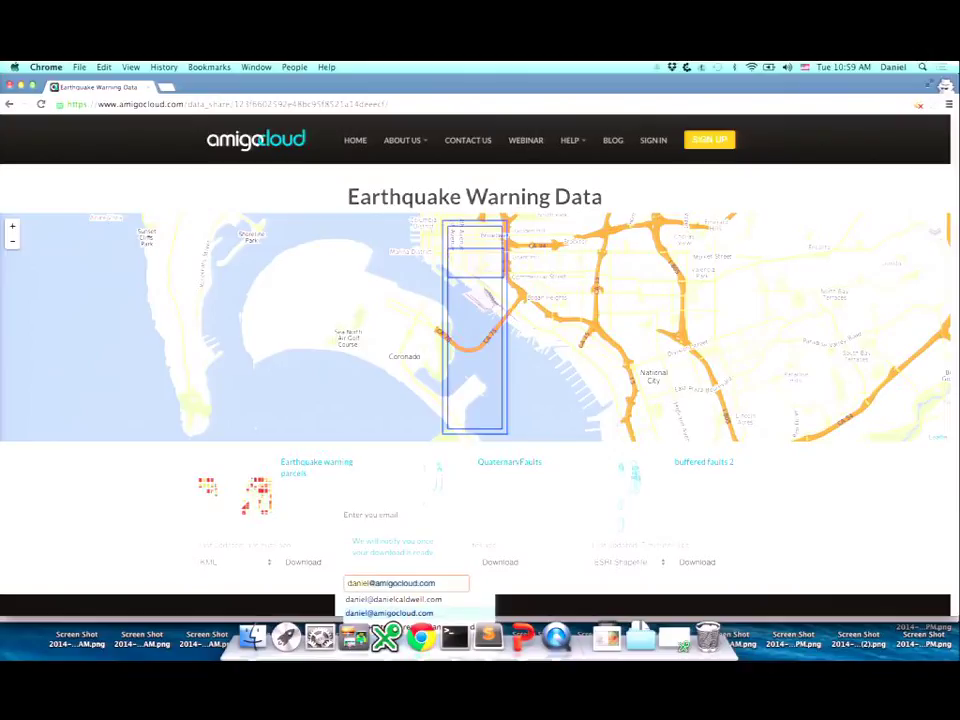
key(Return)
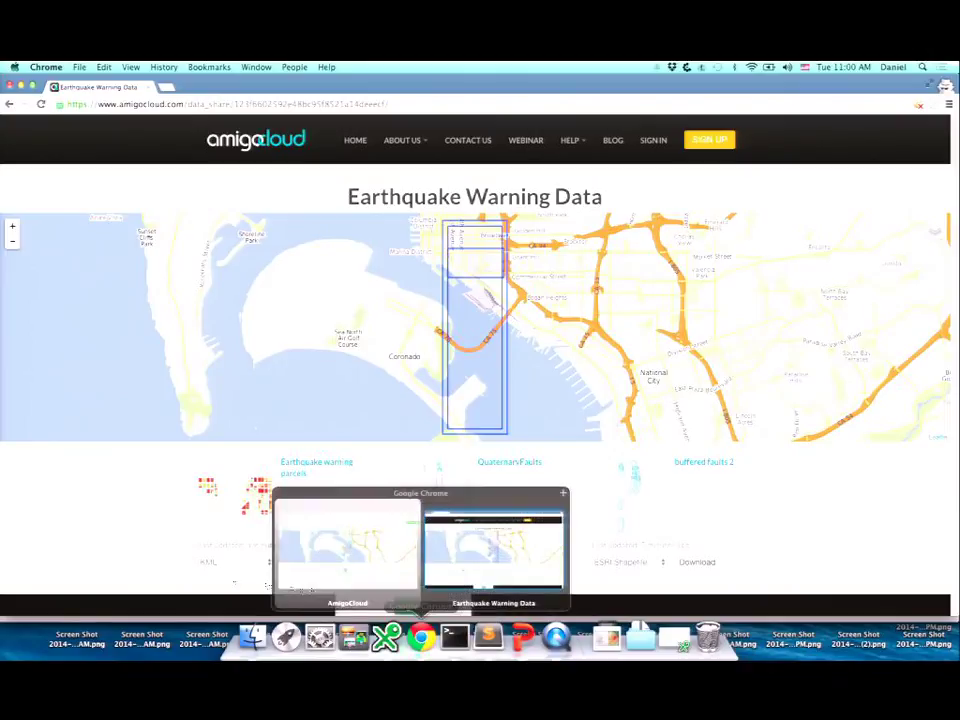
click(405, 605)
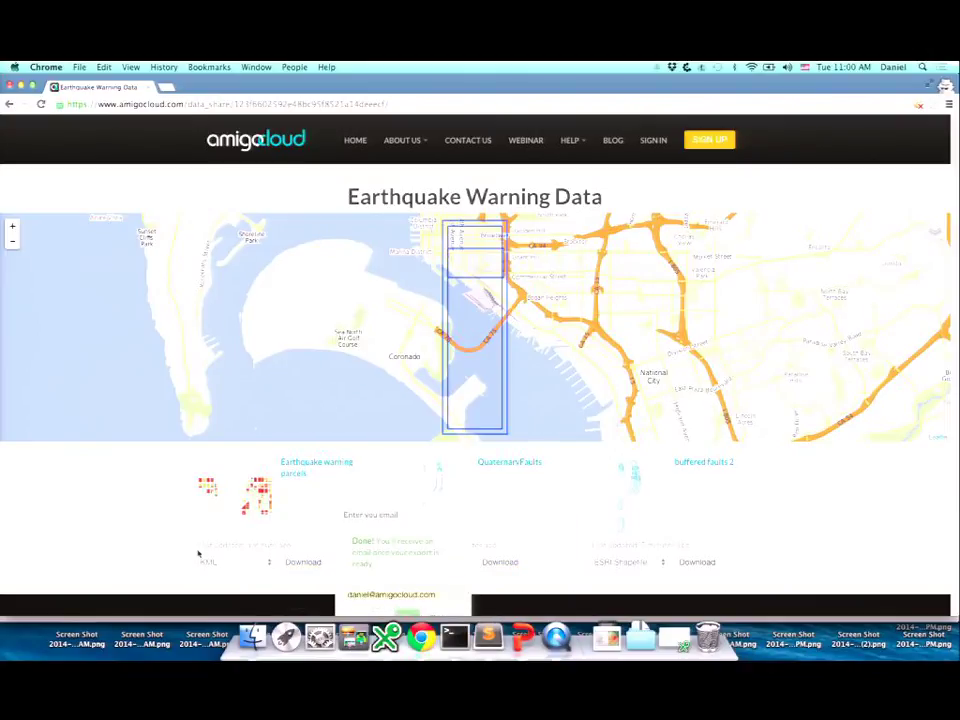
click(131, 67)
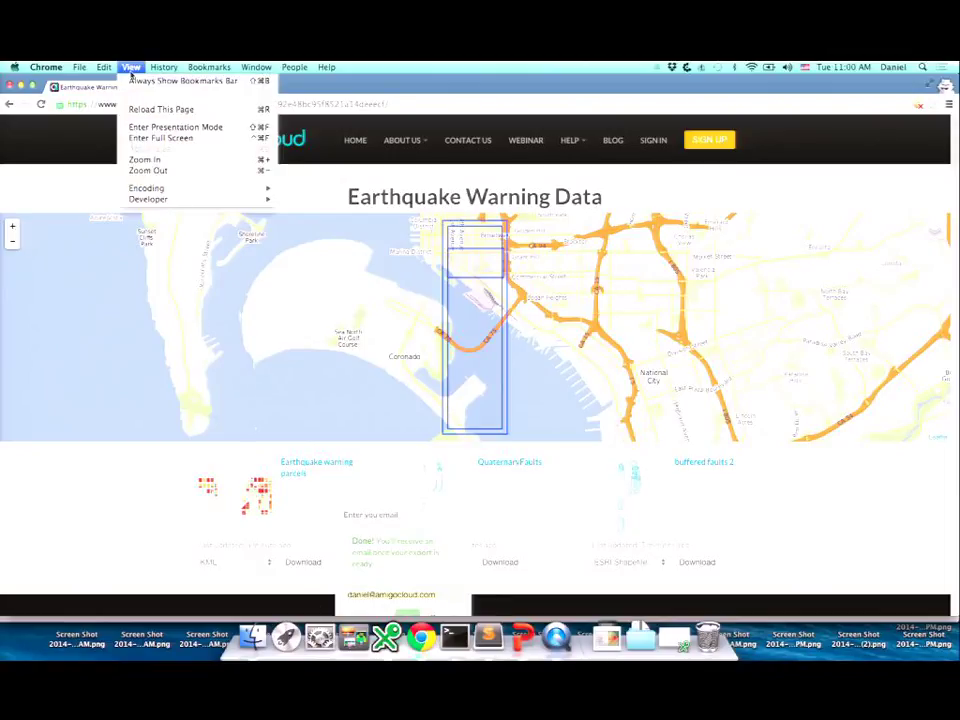
click(131, 67)
click(152, 87)
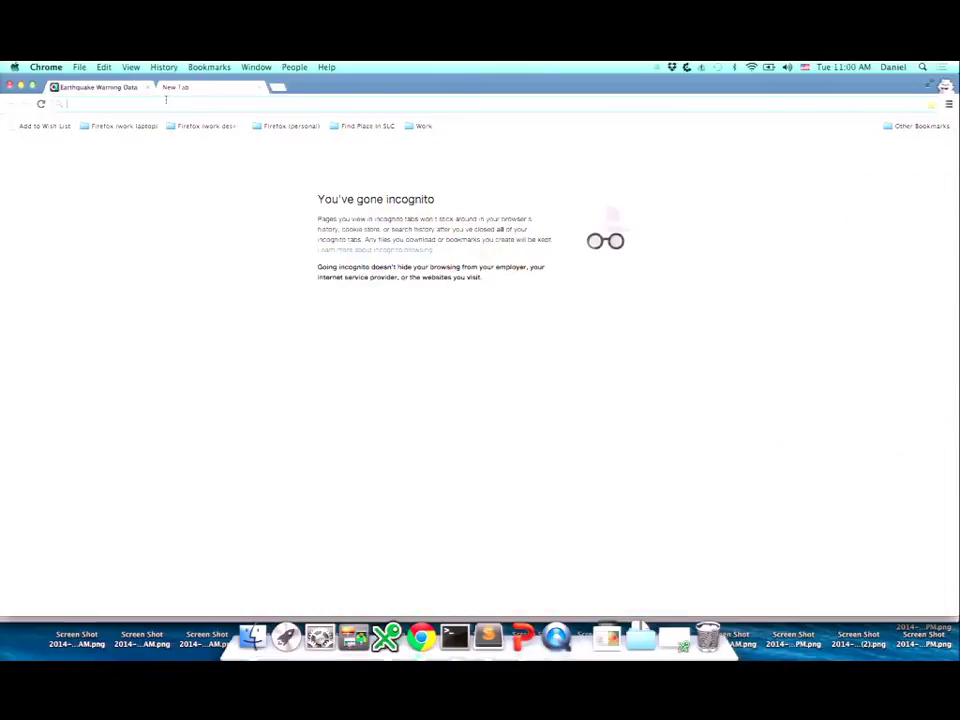
text(www.gmail.com)
key(Return)
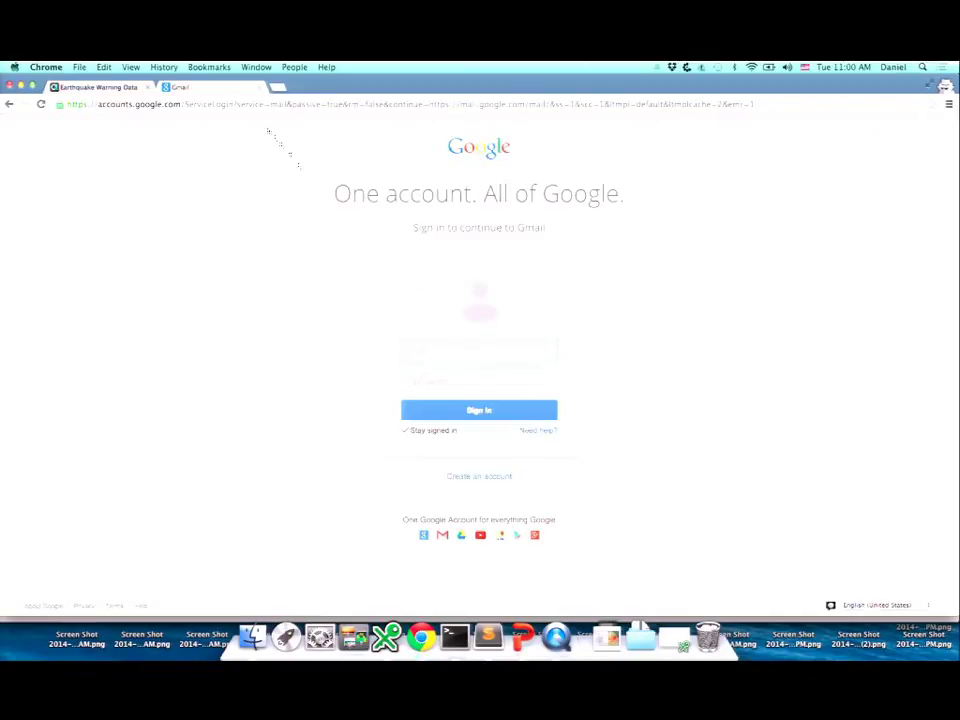
click(9, 86)
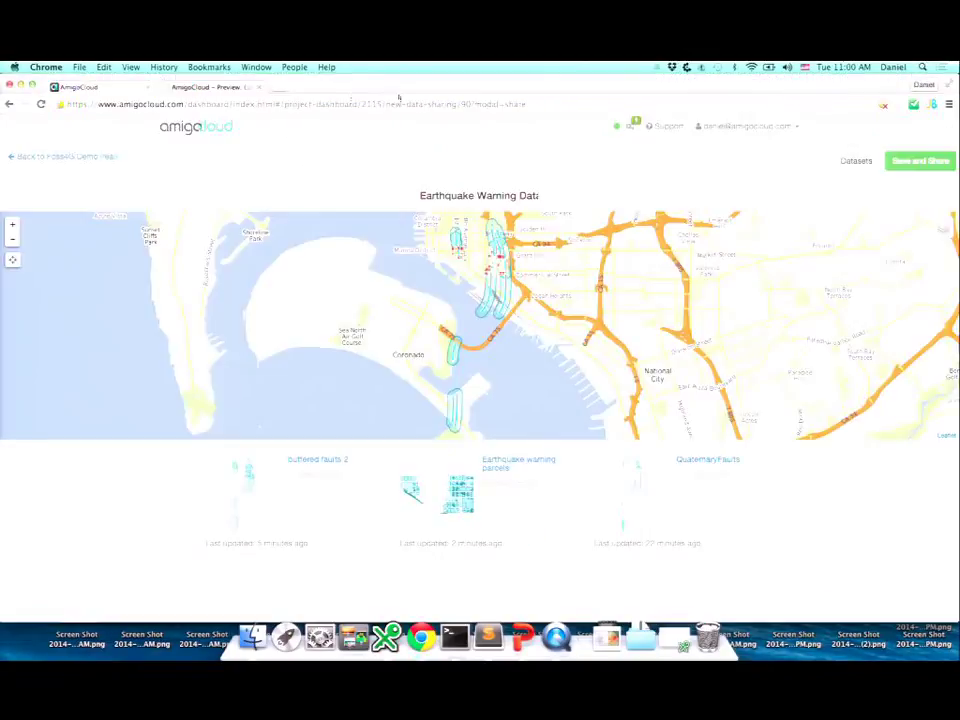
click(275, 88)
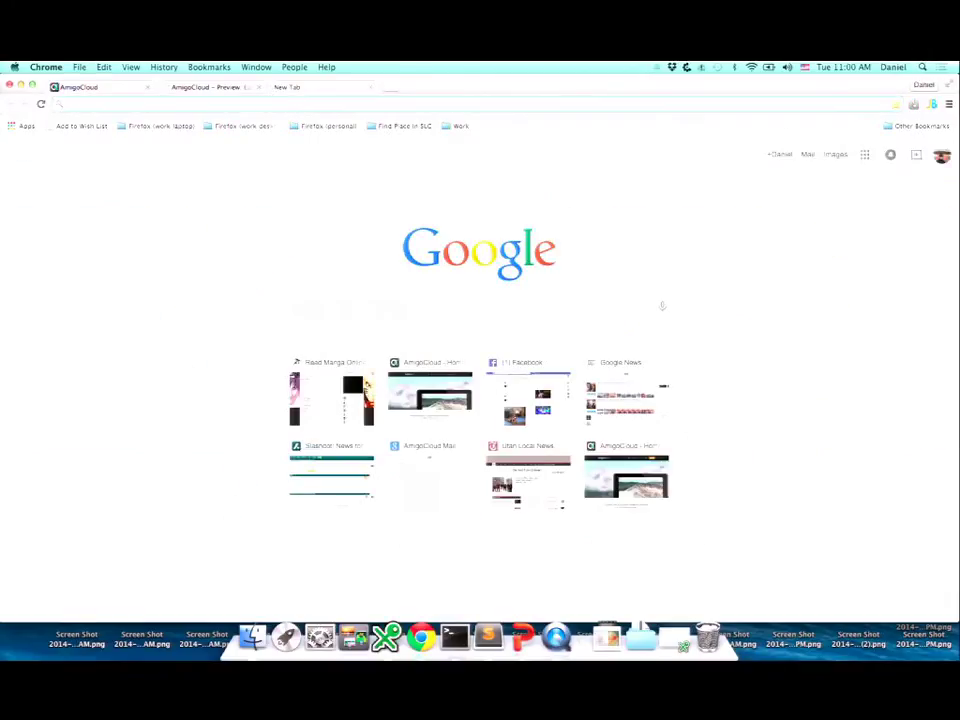
text(danie)
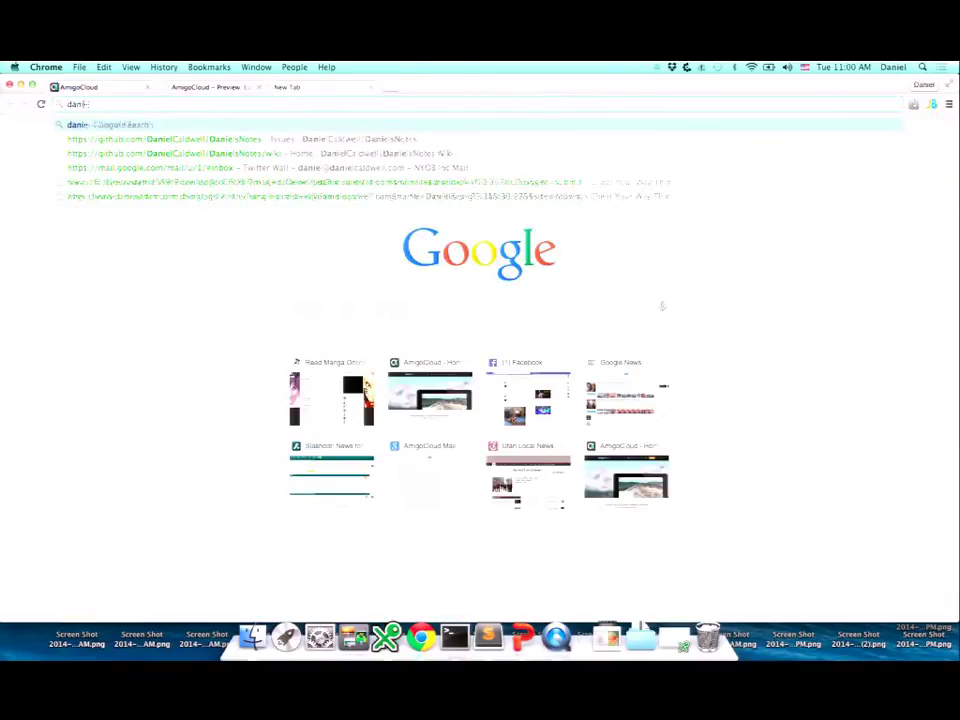
key(BackSpace)
key(BackSpace)
key(BackSpace)
key(BackSpace)
key(BackSpace)
text(www.gm)
text(a)
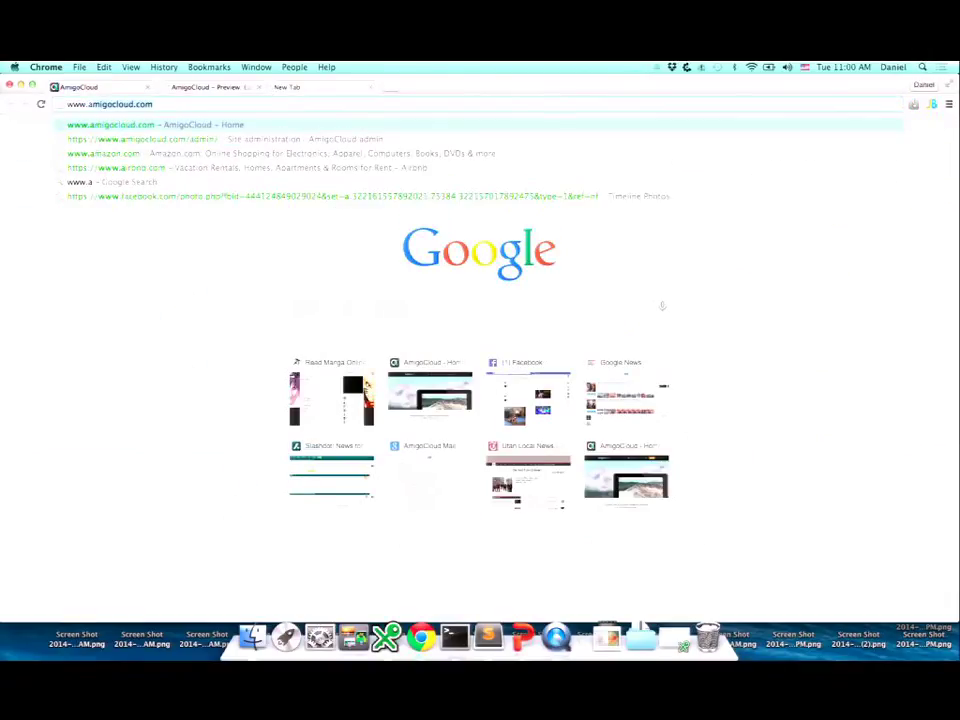
key(BackSpace)
text(gmail.com)
key(Return)
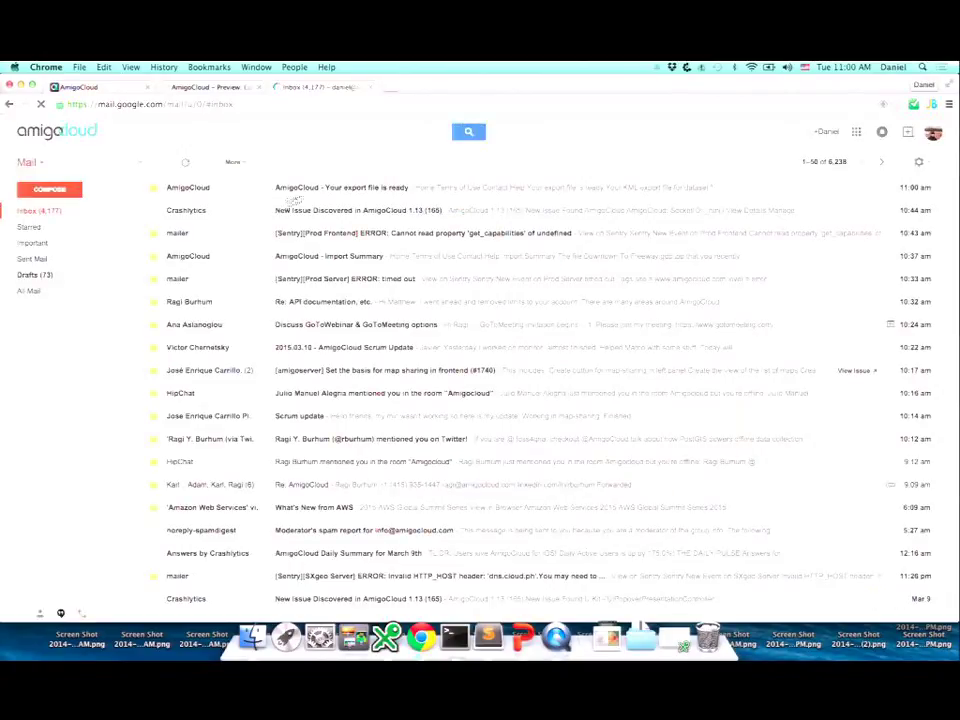
Step: Download the export from AmigoCloud's export-ready e-mail, open Earthquake warning parcels.kml in Google Earth and dismiss the start-up tips
click(317, 188)
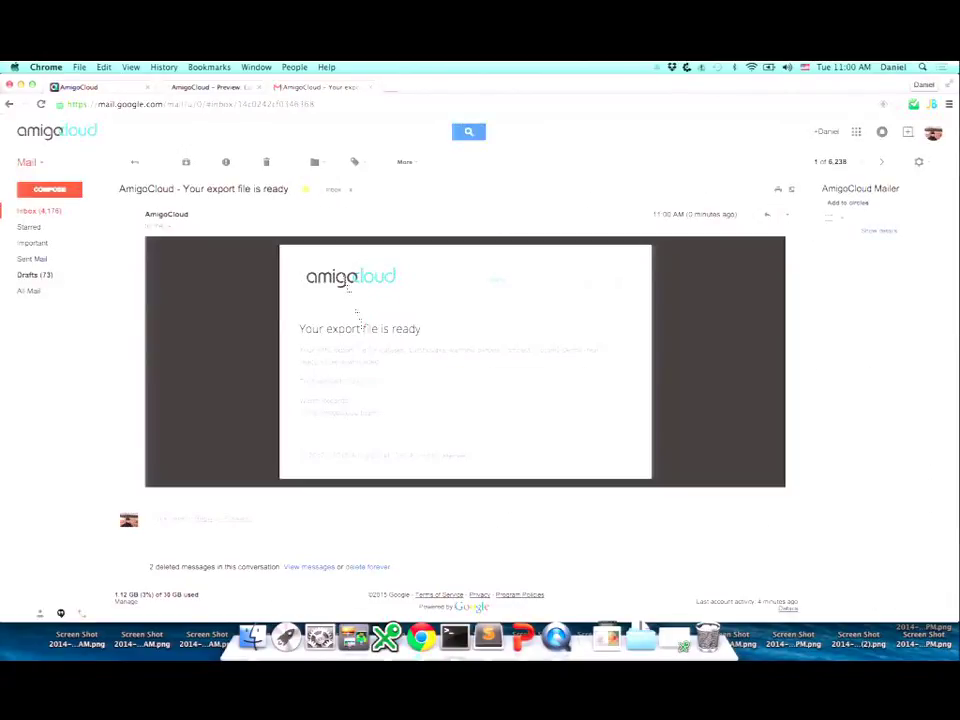
click(372, 386)
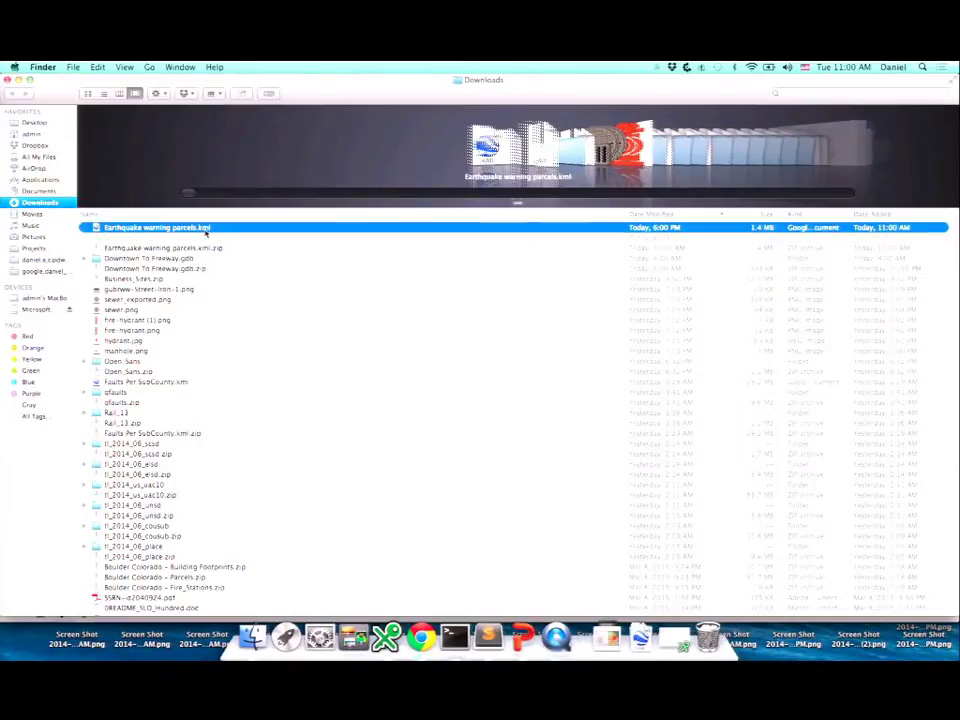
double_click(206, 229)
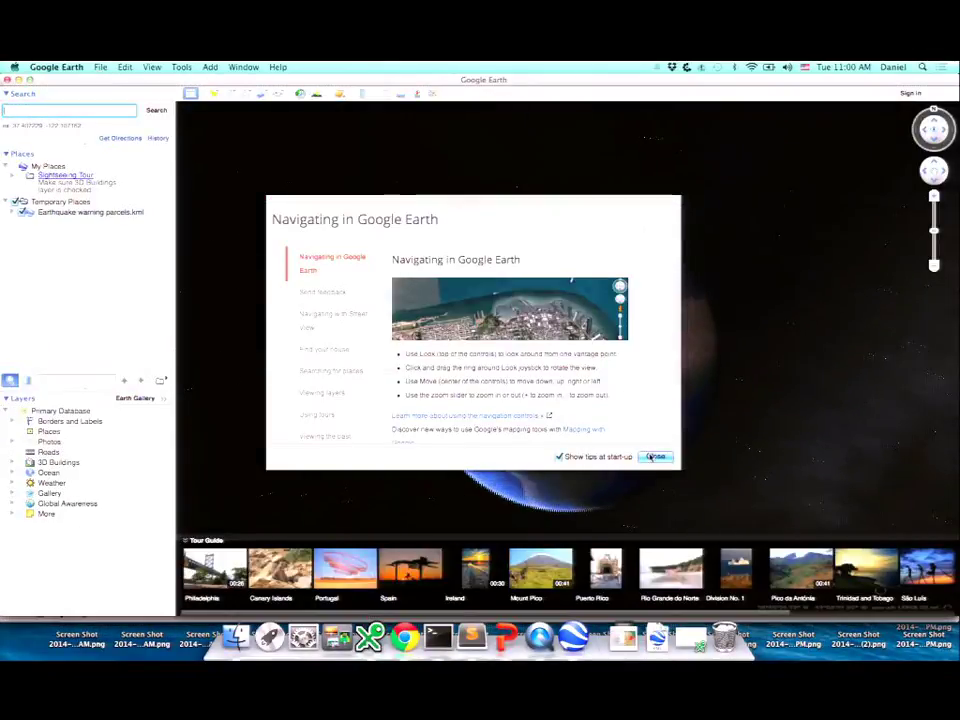
click(653, 456)
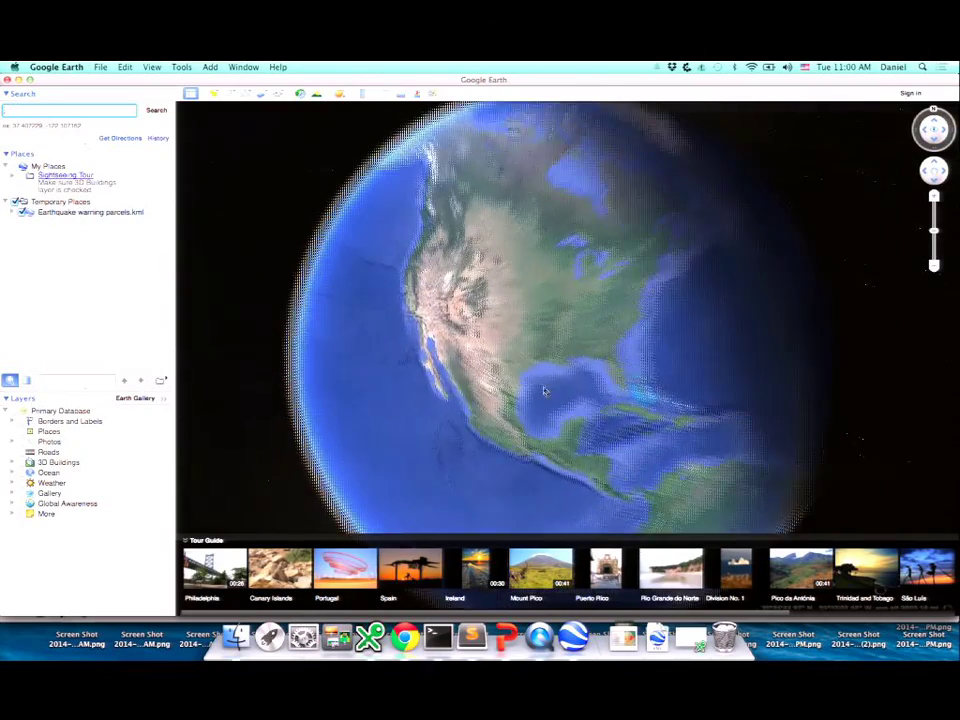